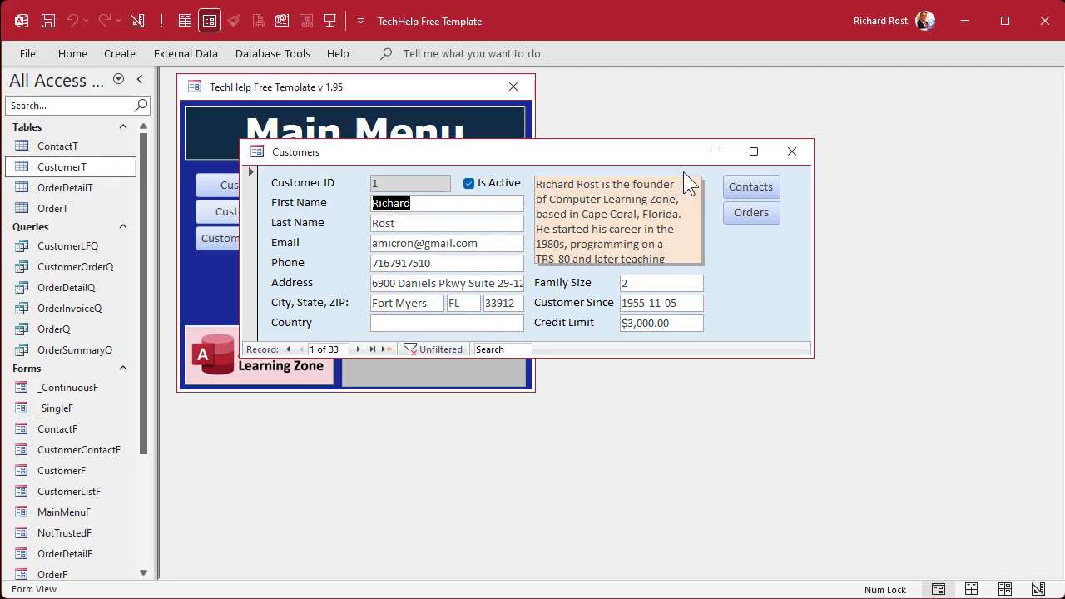
Step: Close the Customers form and start a new table in Design view with a JobID field of type AutoNumber
{"action": "left_click", "coordinate": [791, 151]}
{"action": "left_click", "coordinate": [121, 55]}
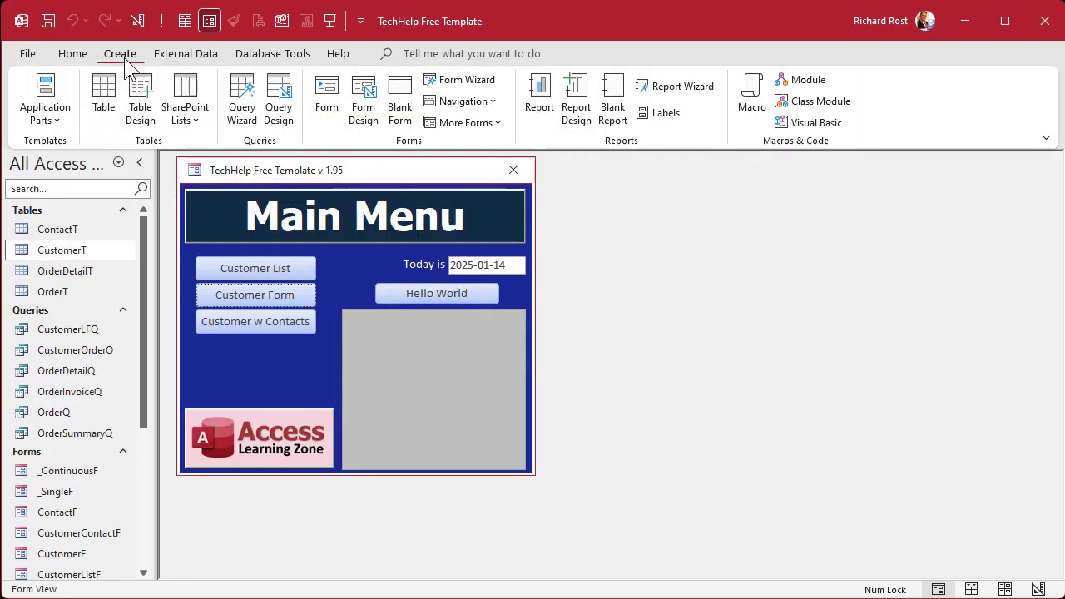
{"action": "left_click", "coordinate": [133, 99]}
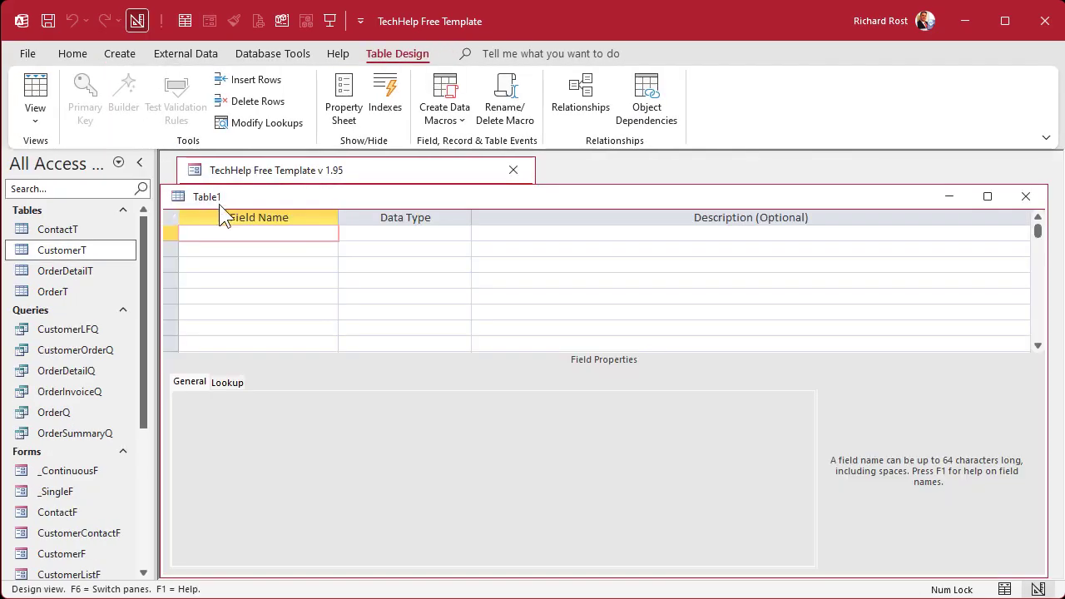
{"action": "left_click_drag", "start_coordinate": [219, 204], "coordinate": [228, 178]}
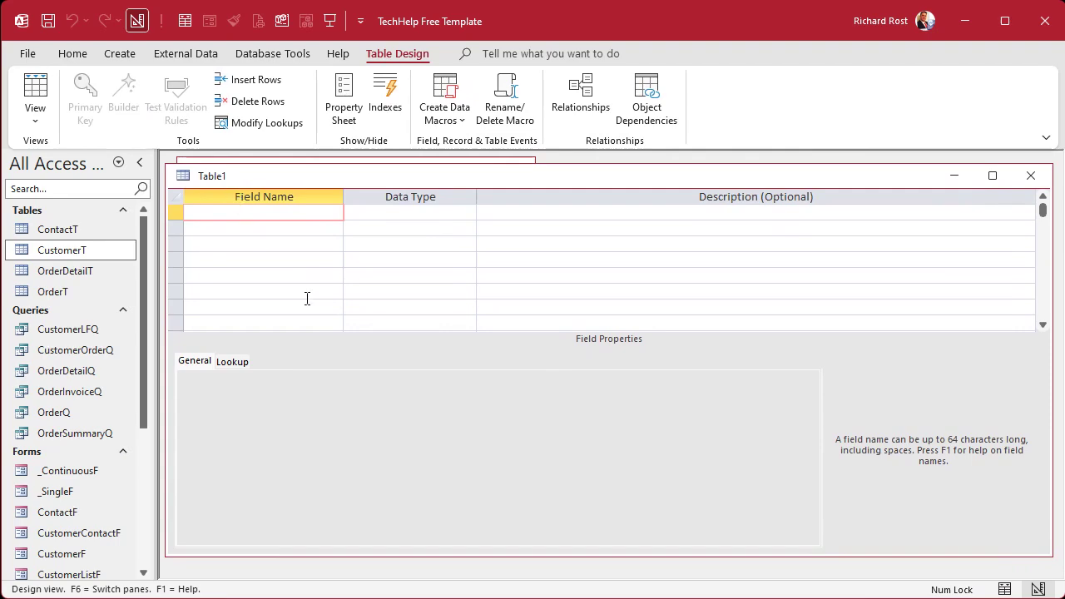
{"action": "type", "text": "JobID"}
{"action": "key", "text": "Tab"}
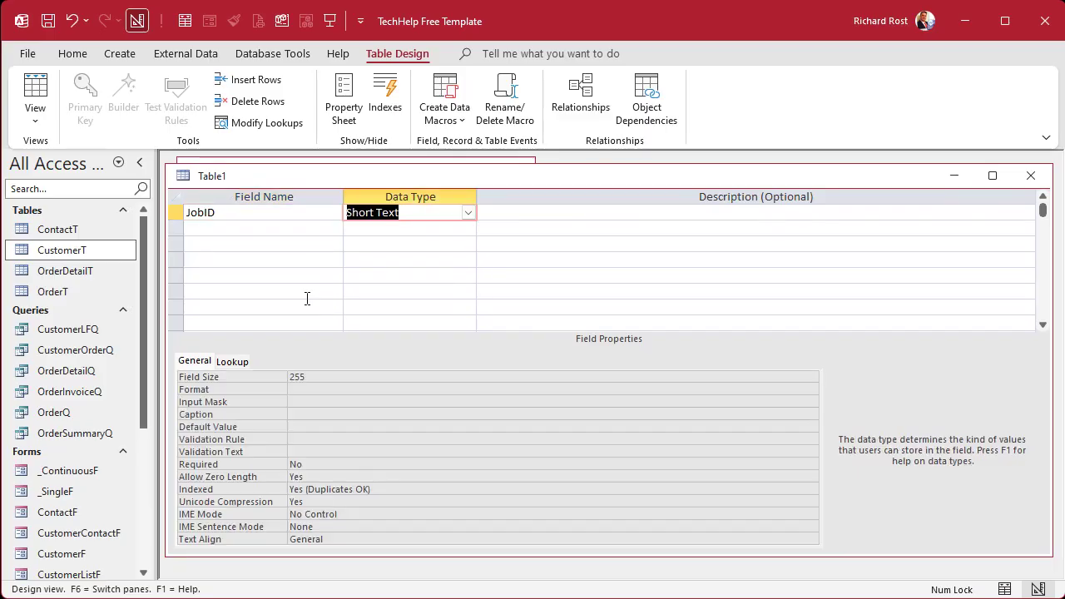
{"action": "type", "text": "a"}
{"action": "key", "text": "Tab"}
{"action": "key", "text": "Tab"}
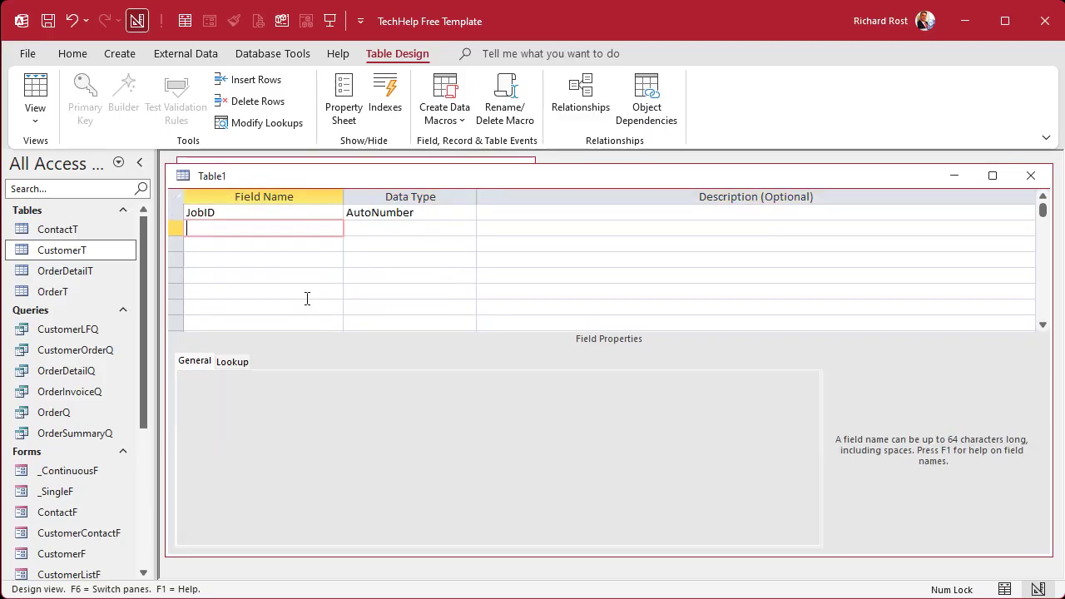
Step: Add a CustomerID field of type Number and a Description field of type Short Text to the table
{"action": "type", "text": "CustomerID"}
{"action": "key", "text": "Tab"}
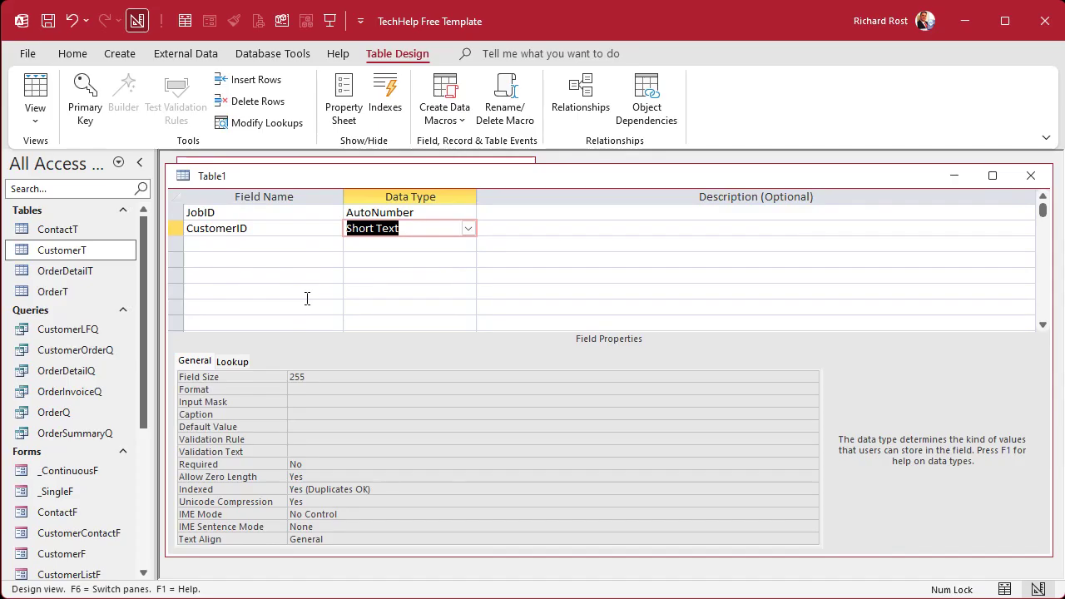
{"action": "type", "text": "number"}
{"action": "key", "text": "Tab"}
{"action": "key", "text": "Tab"}
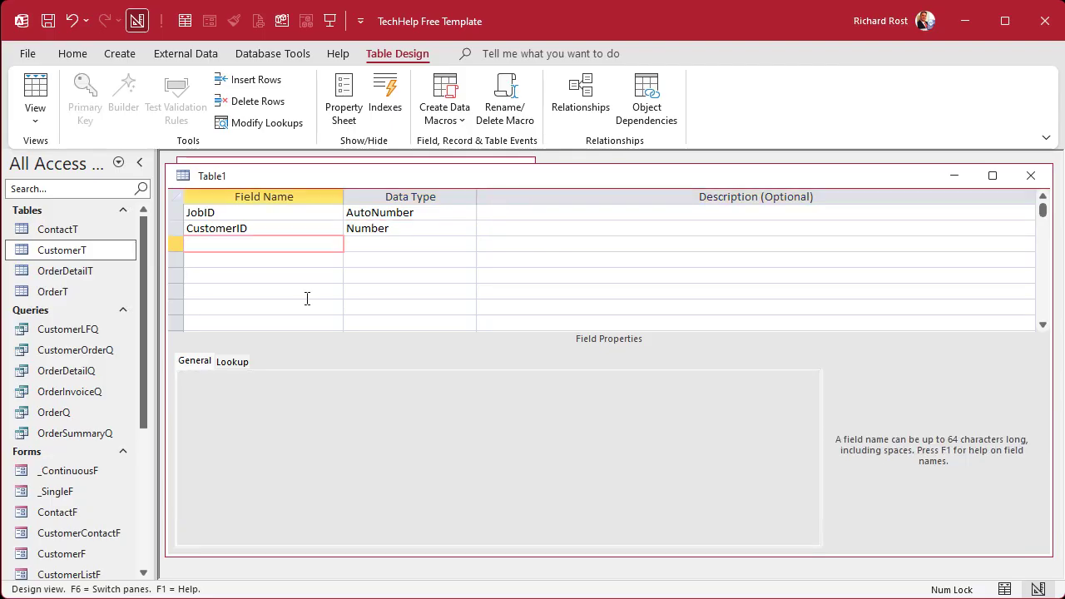
{"action": "type", "text": "Description"}
{"action": "key", "text": "Tab"}
{"action": "key", "text": "Tab"}
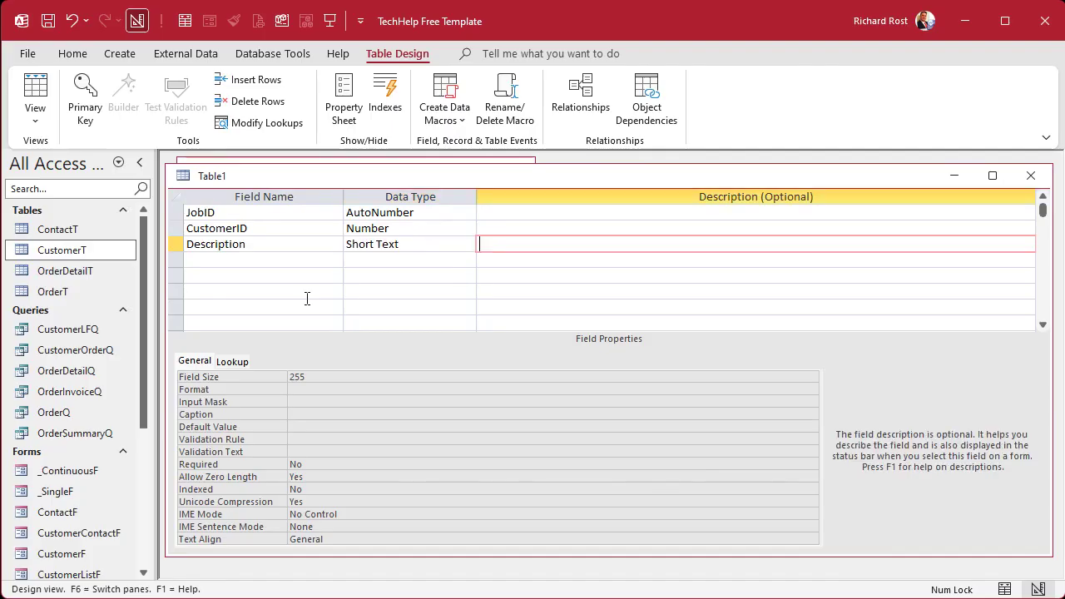
{"action": "key", "text": "Tab"}
Step: Add StartDate and EndDate fields to the table, both with the Date/Time data type
{"action": "type", "text": "StartDate"}
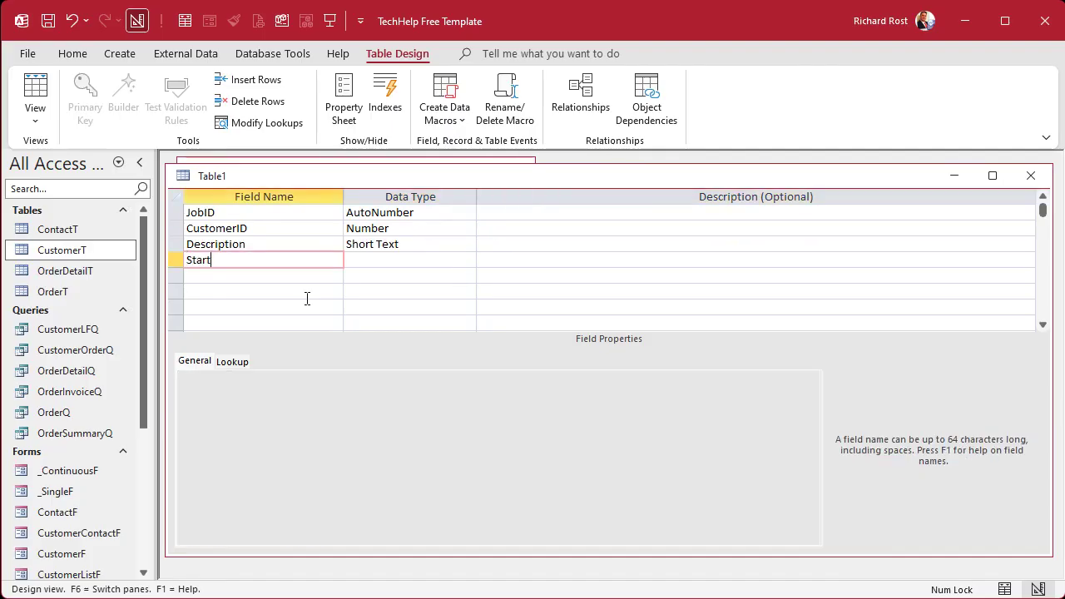
{"action": "key", "text": "Tab"}
{"action": "type", "text": "d"}
{"action": "key", "text": "Tab"}
{"action": "key", "text": "Tab"}
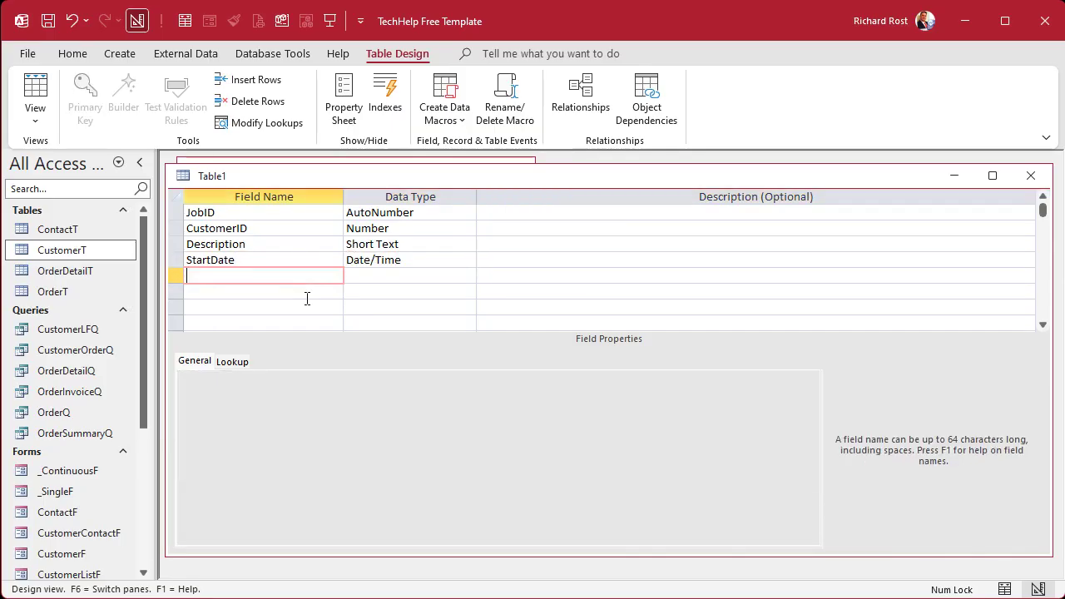
{"action": "type", "text": "EndDate"}
{"action": "key", "text": "Tab"}
{"action": "type", "text": "d"}
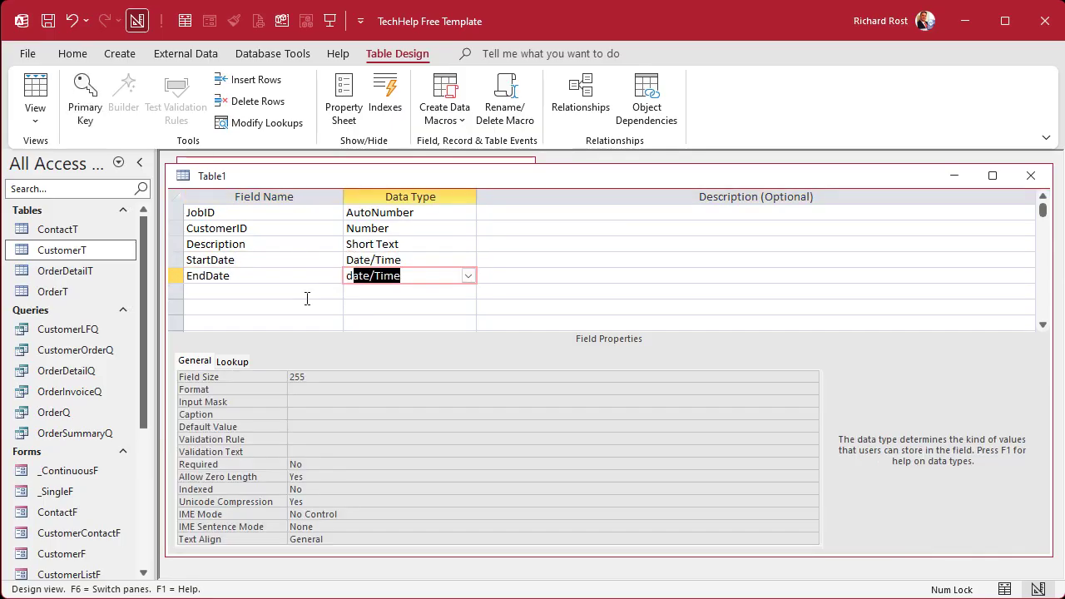
{"action": "key", "text": "Tab"}
{"action": "key", "text": "Tab"}
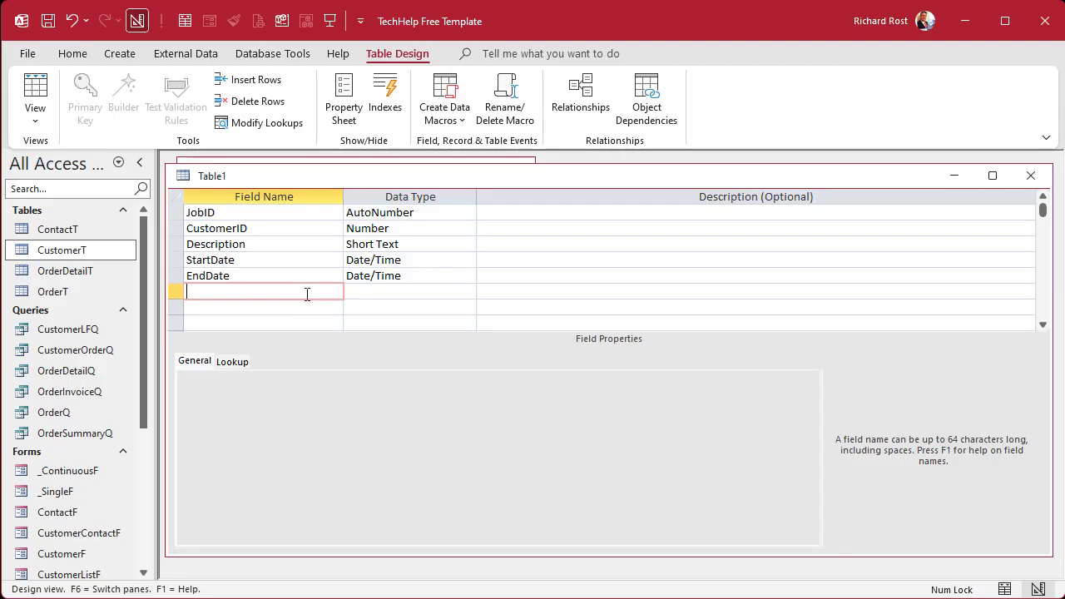
Step: Save the table as JobT with a primary key, and view its empty datasheet before closing it
{"action": "key", "text": "ctrl+s"}
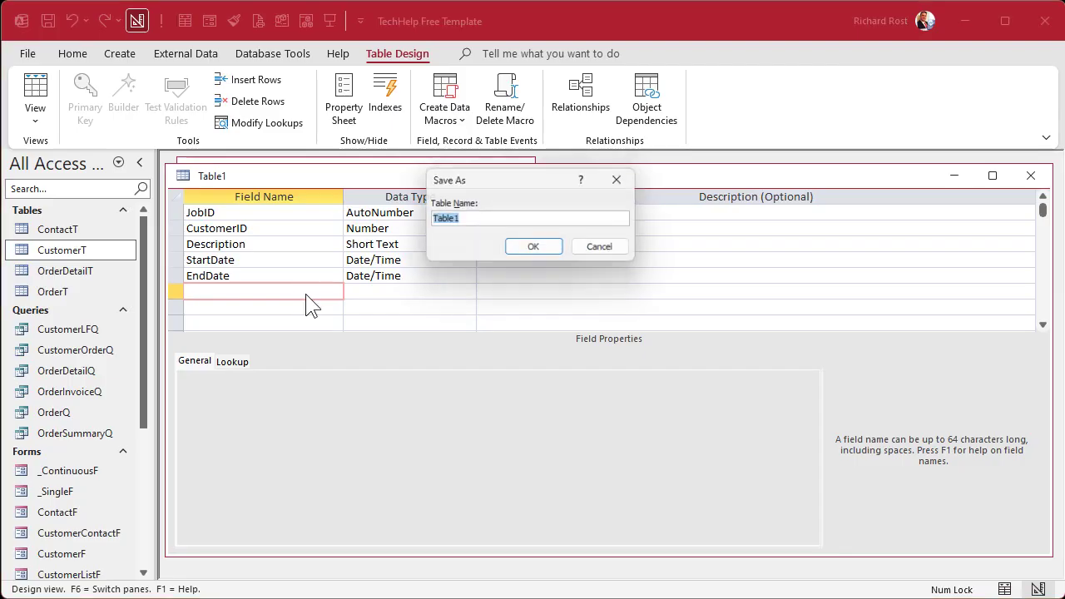
{"action": "type", "text": "JobT"}
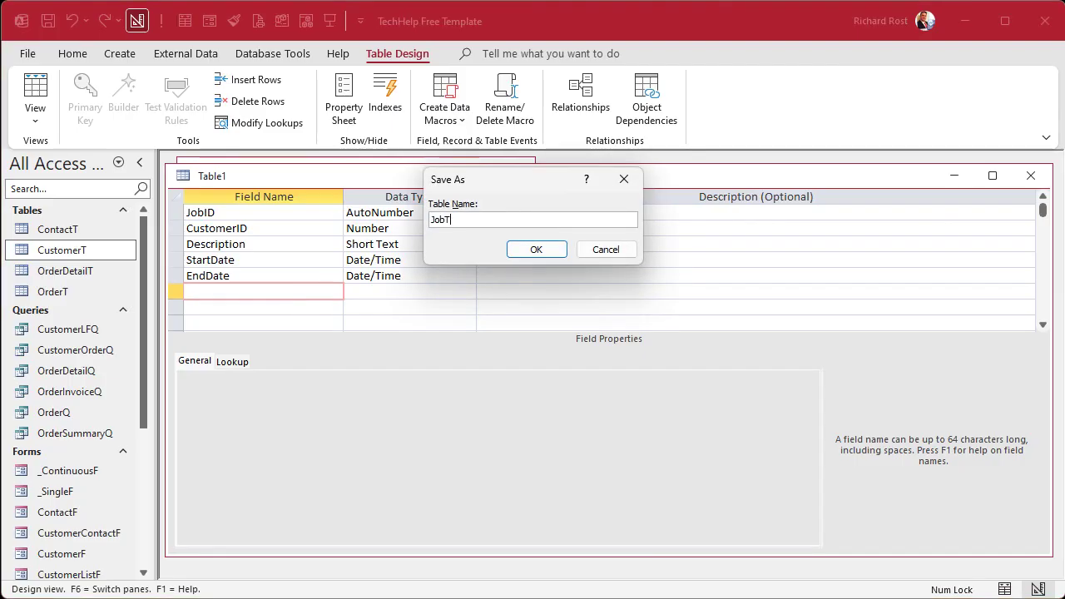
{"action": "key", "text": "Return"}
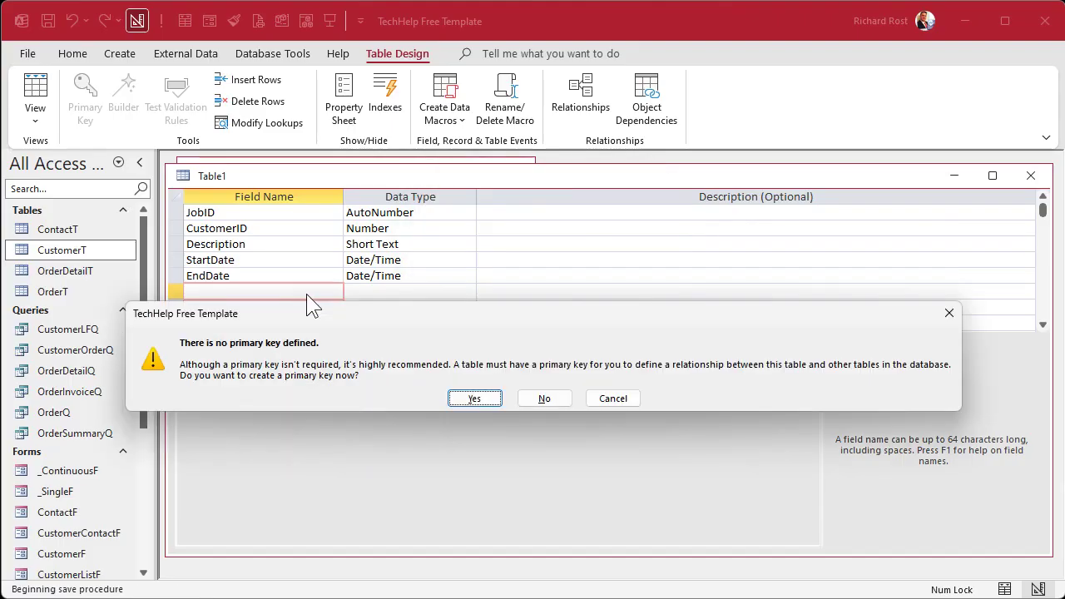
{"action": "left_click", "coordinate": [490, 399]}
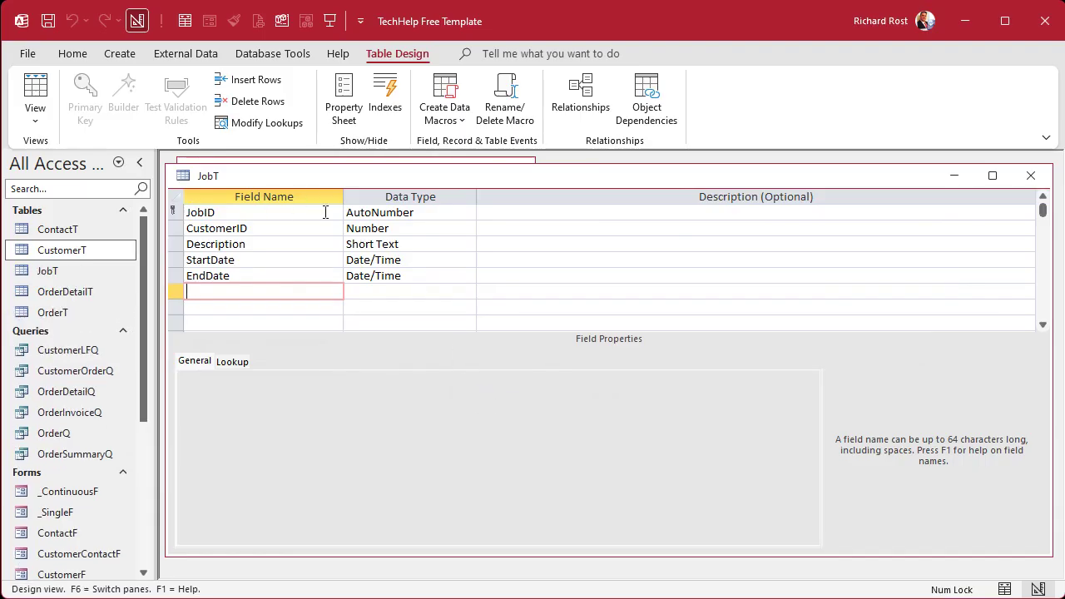
{"action": "left_click", "coordinate": [34, 89]}
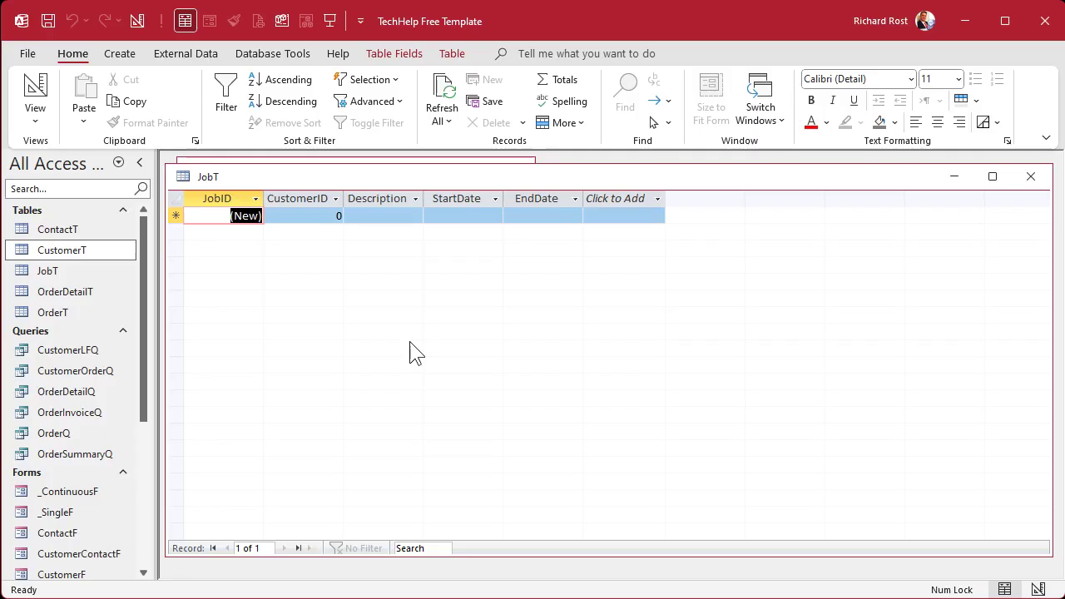
{"action": "left_click", "coordinate": [1030, 177]}
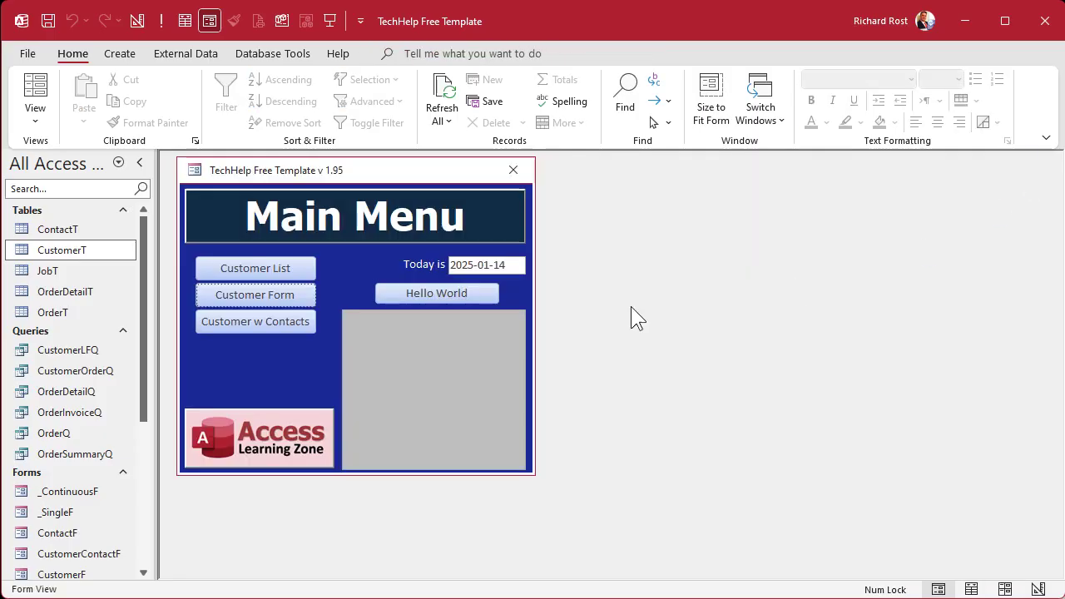
Step: Delete the empty JobT table and replace it with the populated JobT table from the other database window
{"action": "left_click", "coordinate": [50, 270]}
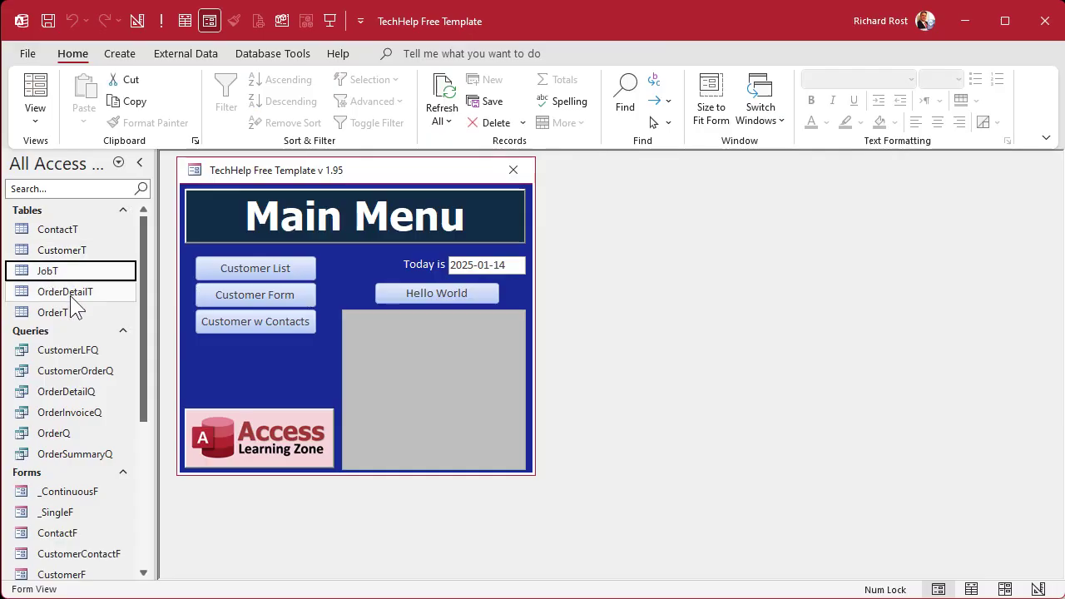
{"action": "key", "text": "Delete"}
{"action": "key", "text": "Return"}
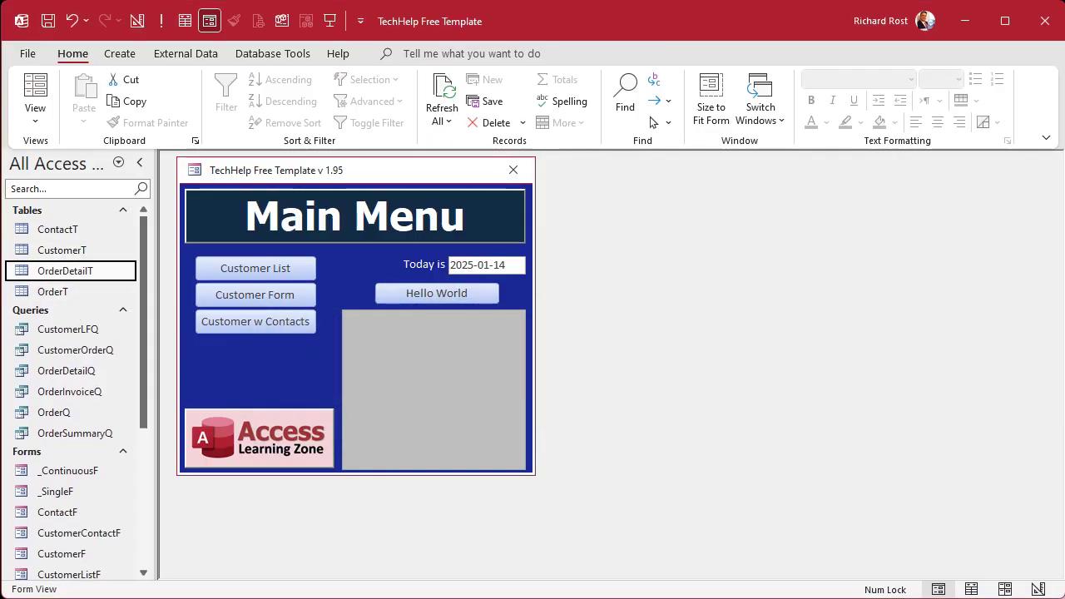
{"action": "key", "text": "alt+Tab"}
{"action": "left_click_drag", "start_coordinate": [841, 326], "coordinate": [88, 245]}
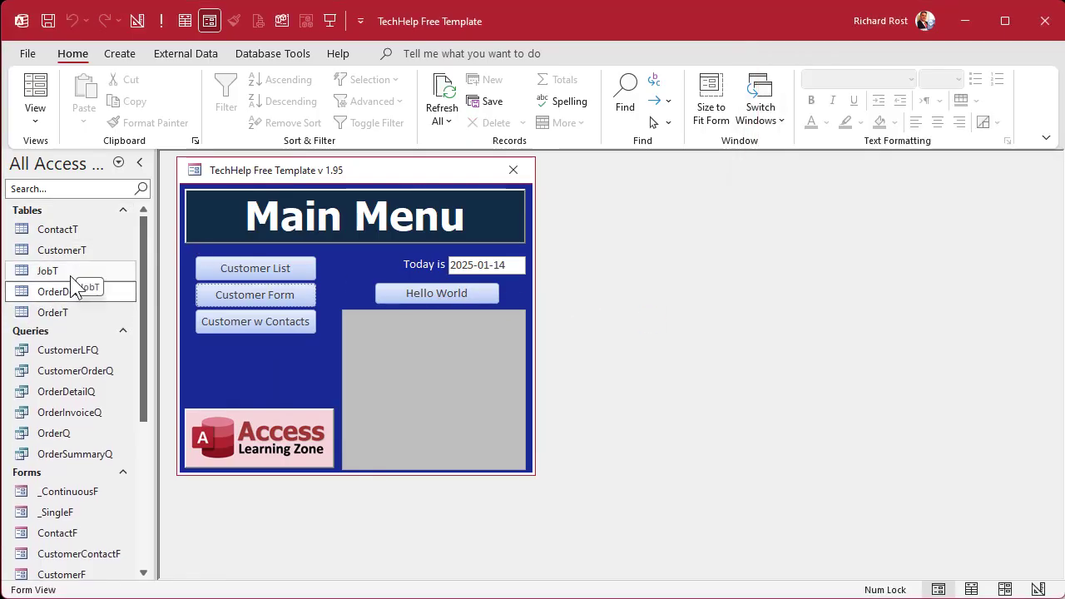
Step: Open the JobT table, examine each customer's job records and their start and end dates, and close it
{"action": "double_click", "coordinate": [71, 277]}
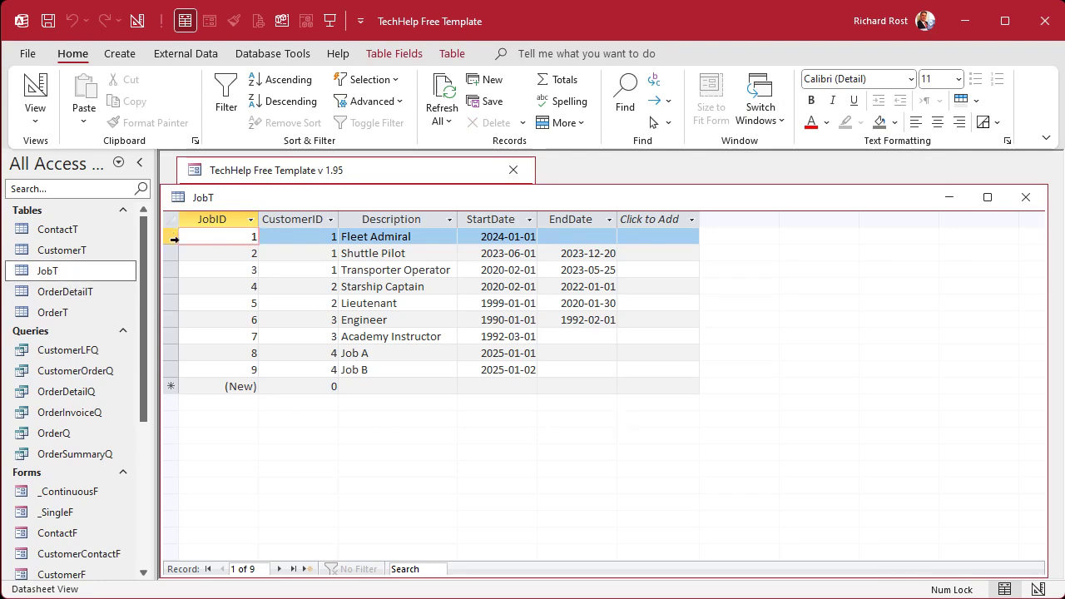
{"action": "left_click_drag", "start_coordinate": [173, 237], "coordinate": [175, 270]}
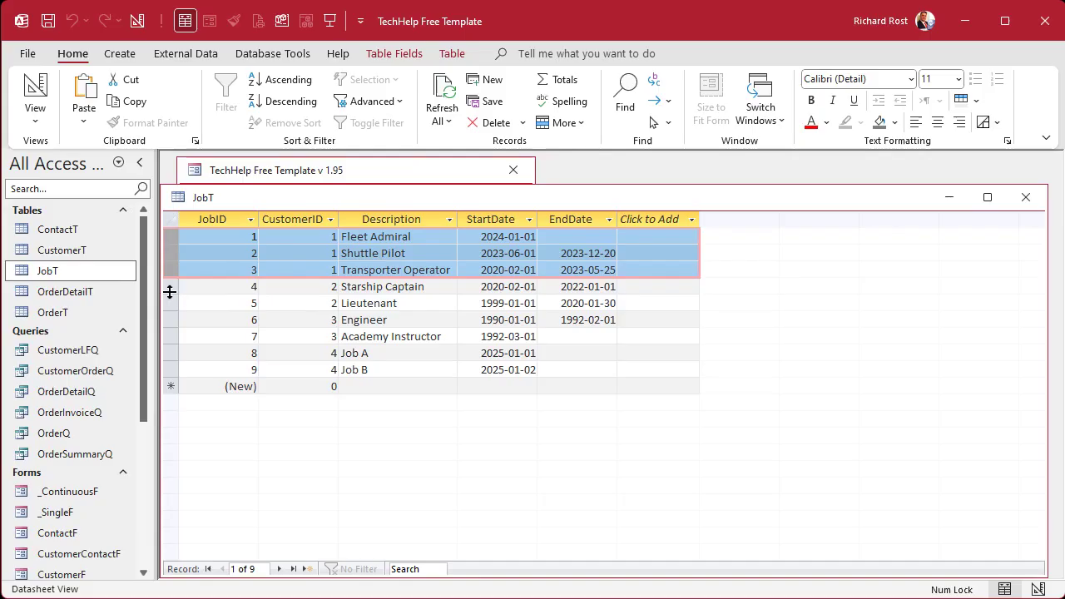
{"action": "left_click_drag", "start_coordinate": [172, 286], "coordinate": [174, 303]}
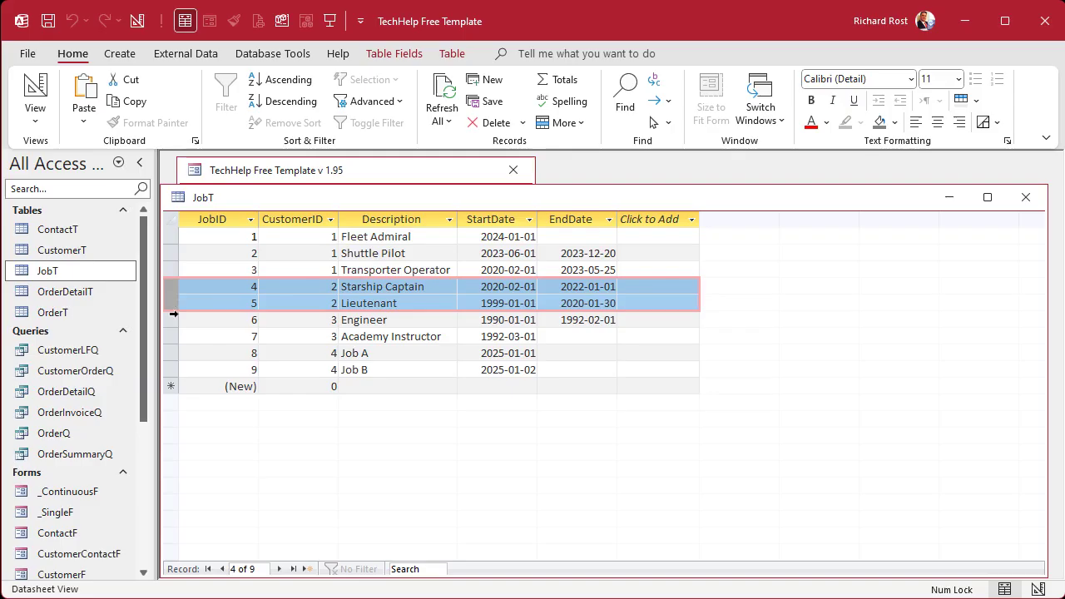
{"action": "left_click", "coordinate": [174, 323]}
{"action": "left_click_drag", "start_coordinate": [175, 328], "coordinate": [173, 373]}
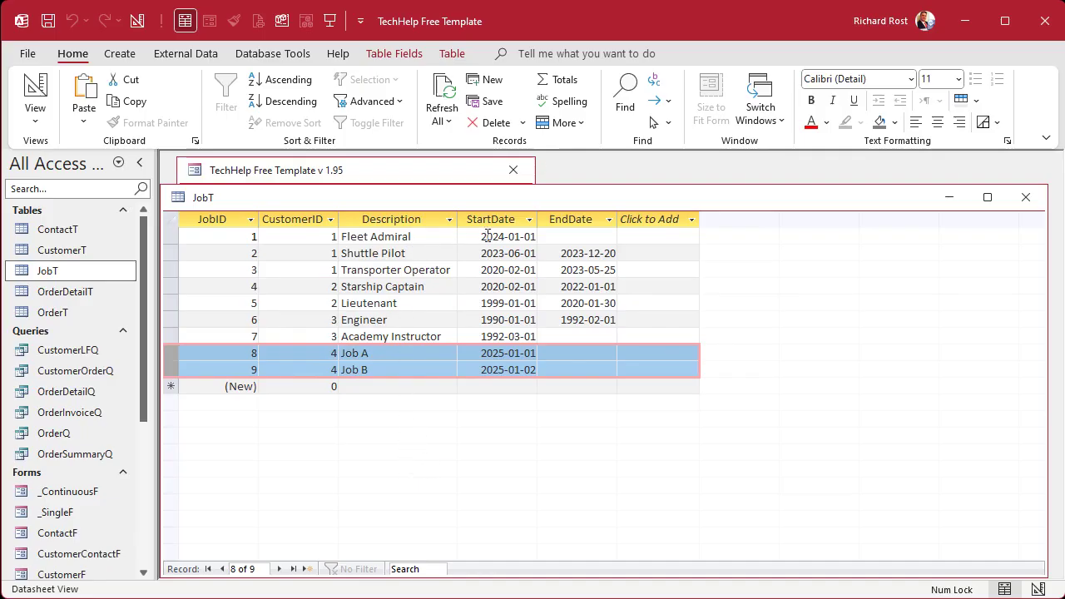
{"action": "left_click", "coordinate": [573, 238]}
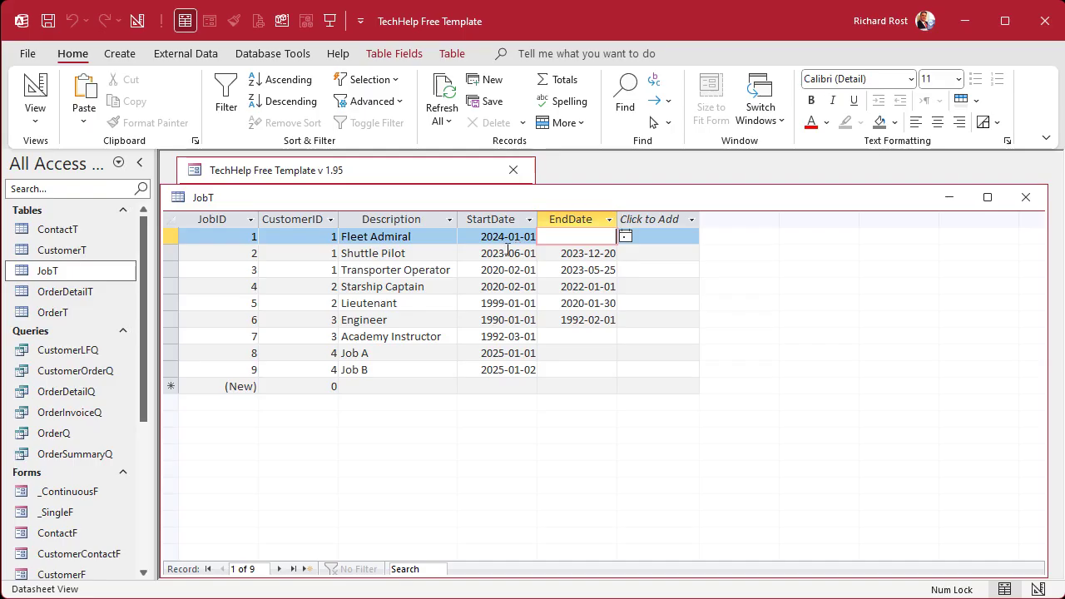
{"action": "left_click", "coordinate": [567, 251]}
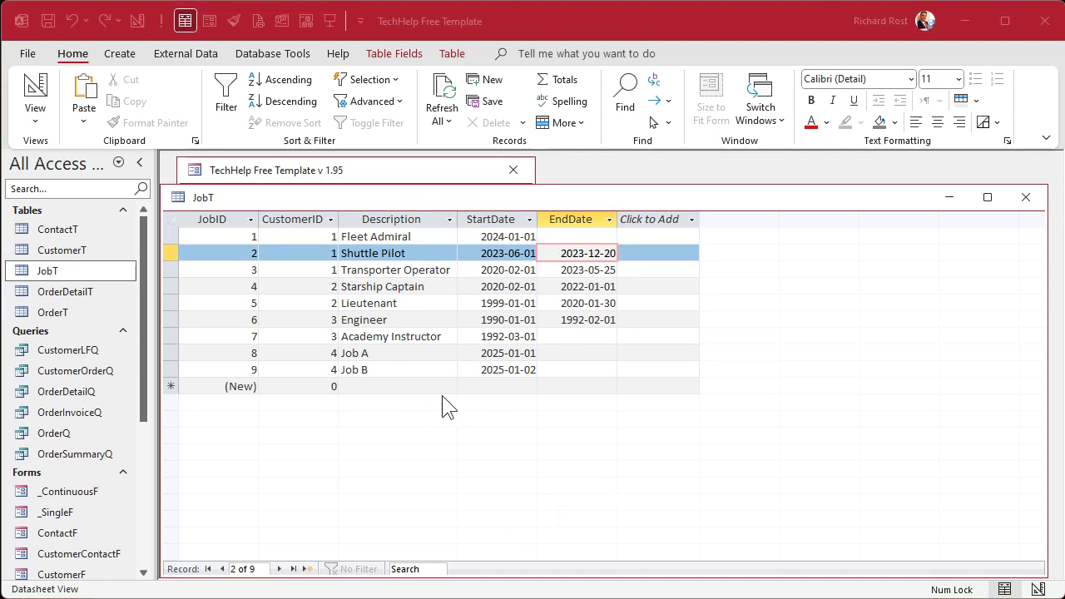
{"action": "left_click", "coordinate": [1026, 198]}
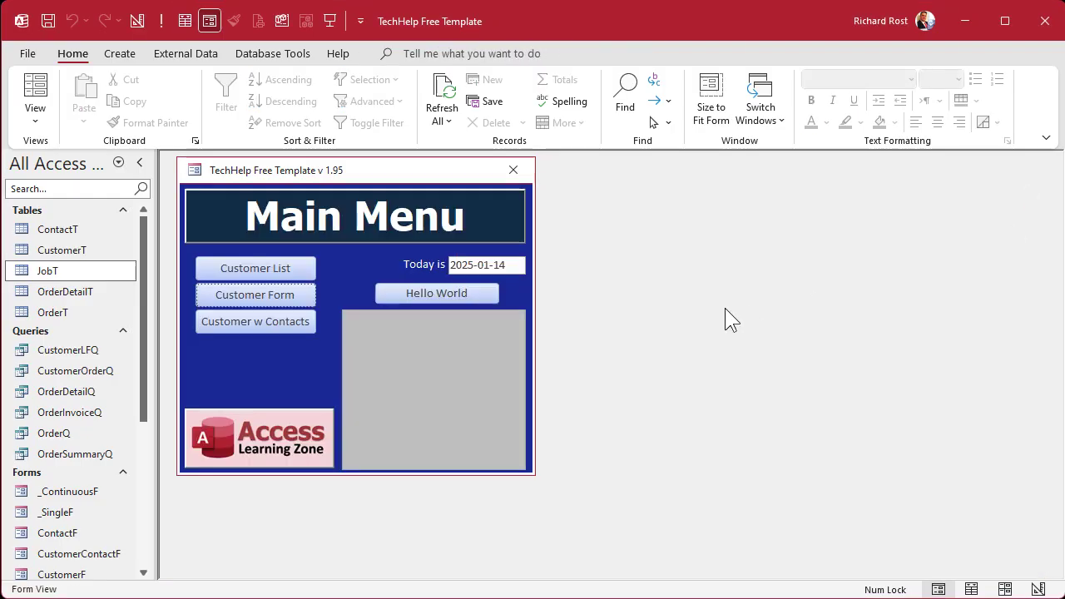
Step: Preview the _ContinuousF template form and close it
{"action": "left_click", "coordinate": [72, 498]}
{"action": "left_click", "coordinate": [75, 515]}
{"action": "left_click", "coordinate": [75, 493]}
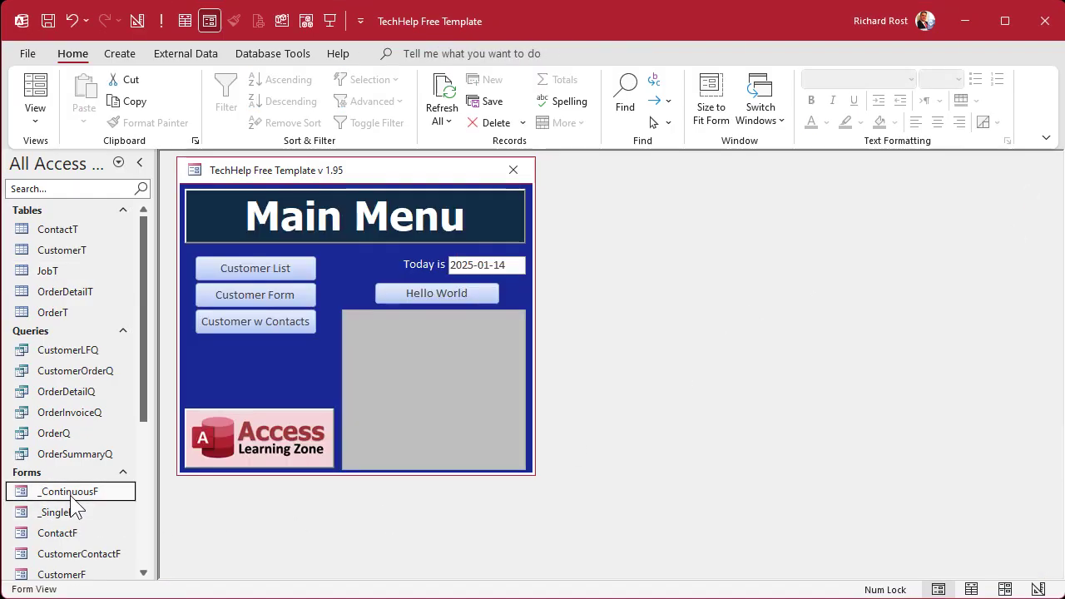
{"action": "double_click", "coordinate": [75, 495]}
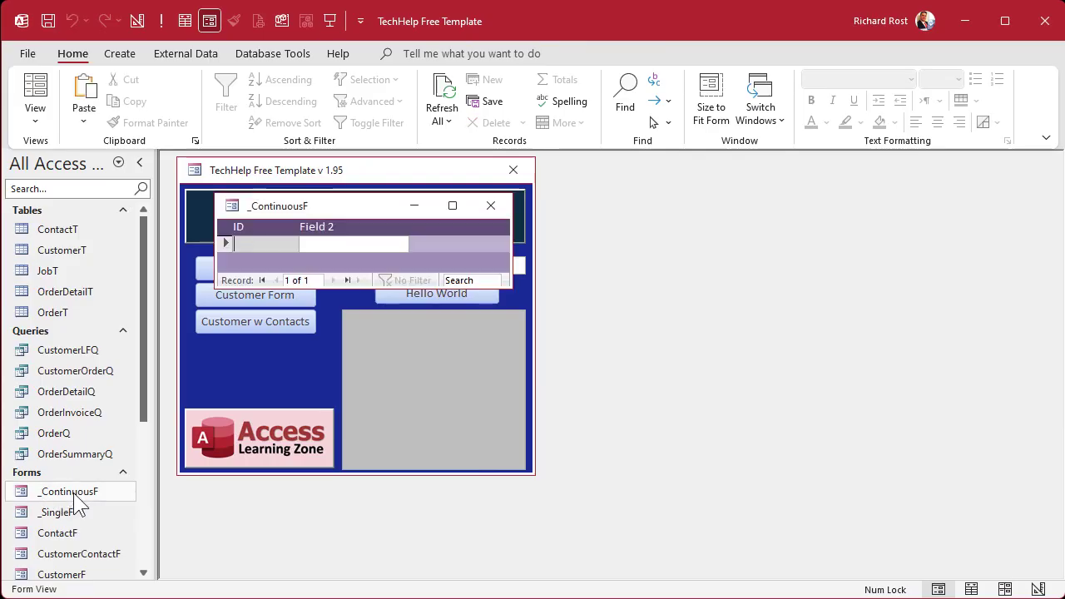
{"action": "left_click", "coordinate": [490, 205]}
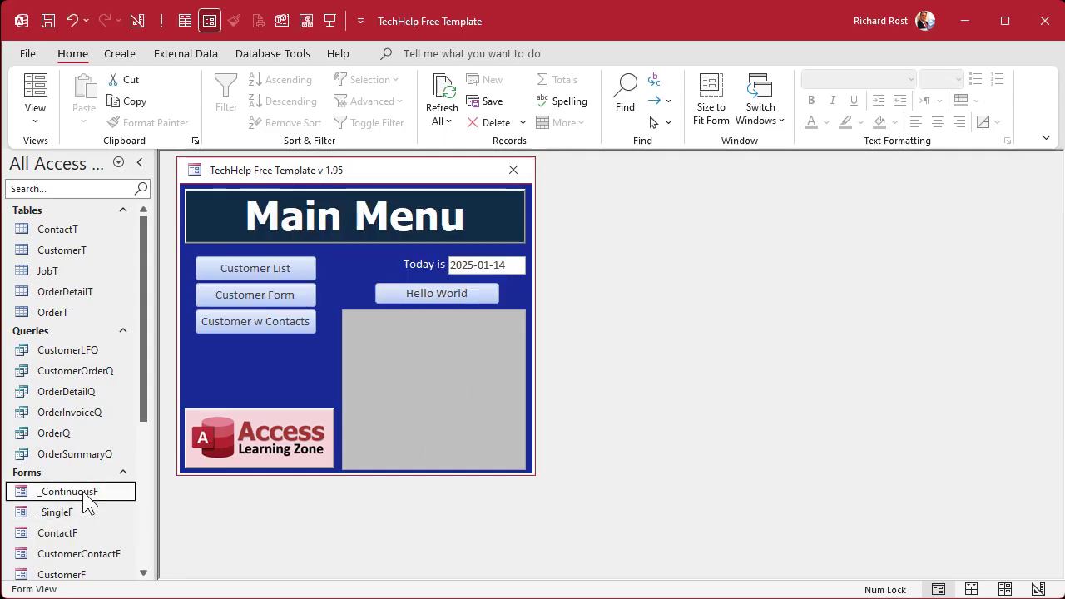
Step: Duplicate the _ContinuousF form under the name JobF
{"action": "key", "text": "ctrl+c"}
{"action": "key", "text": "ctrl+v"}
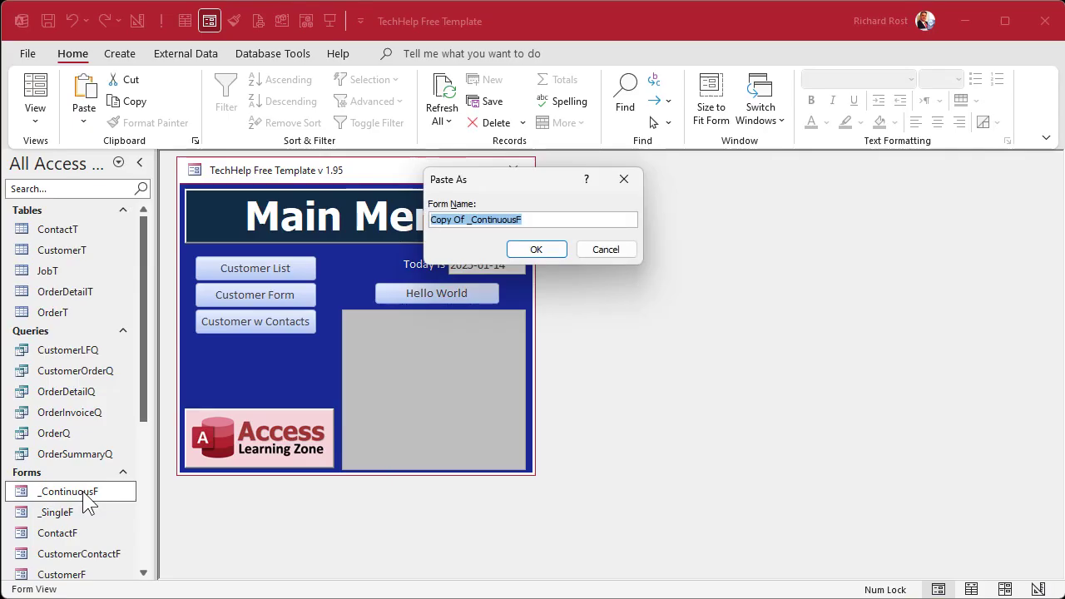
{"action": "type", "text": "JobF"}
{"action": "key", "text": "Return"}
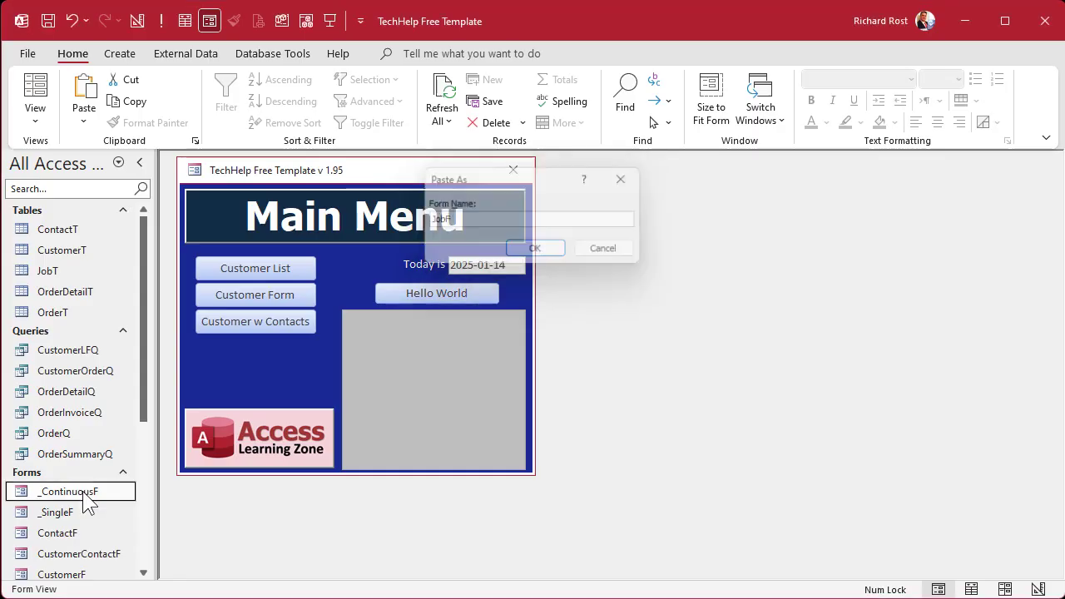
Step: Open the JobF form in Design view
{"action": "scroll", "coordinate": [82, 491], "scroll_direction": "down", "scroll_amount": 3}
{"action": "left_click", "coordinate": [82, 493]}
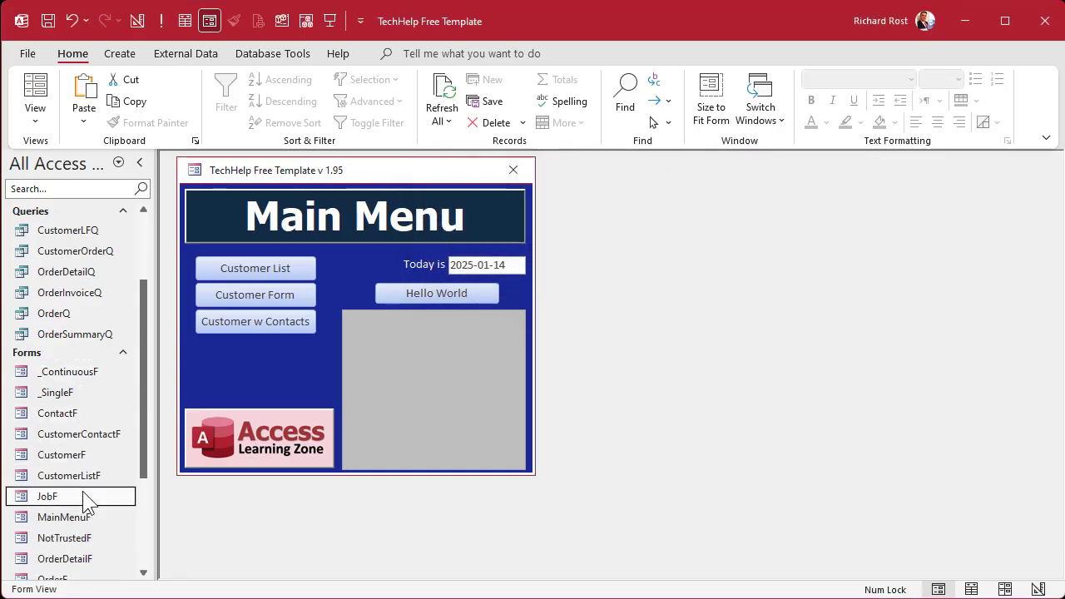
{"action": "right_click", "coordinate": [82, 495]}
{"action": "left_click", "coordinate": [137, 548]}
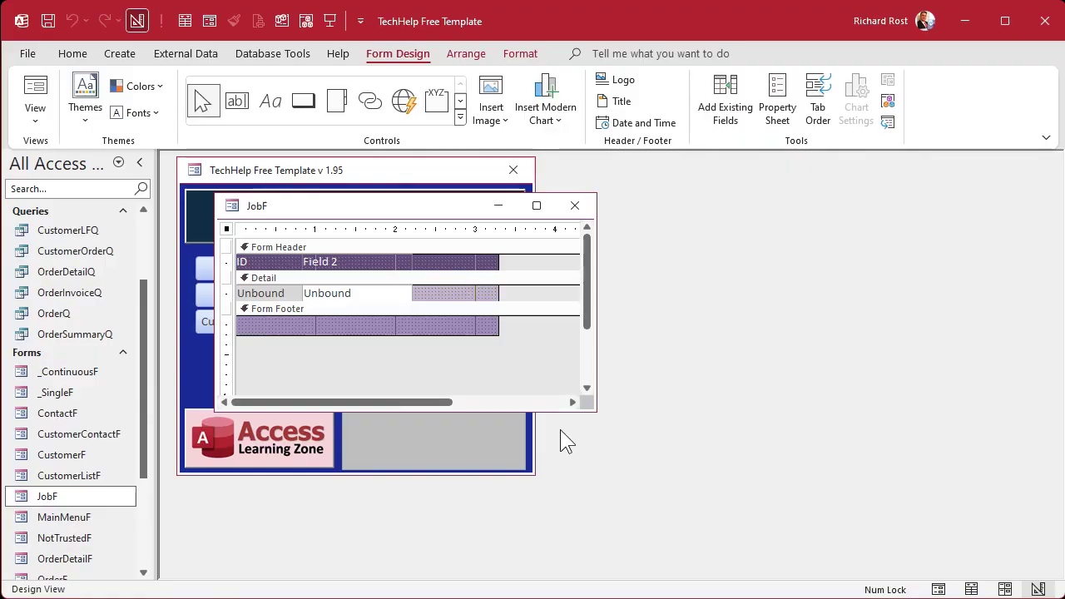
Step: Set the JobF form's record source to the JobT table
{"action": "double_click", "coordinate": [226, 229]}
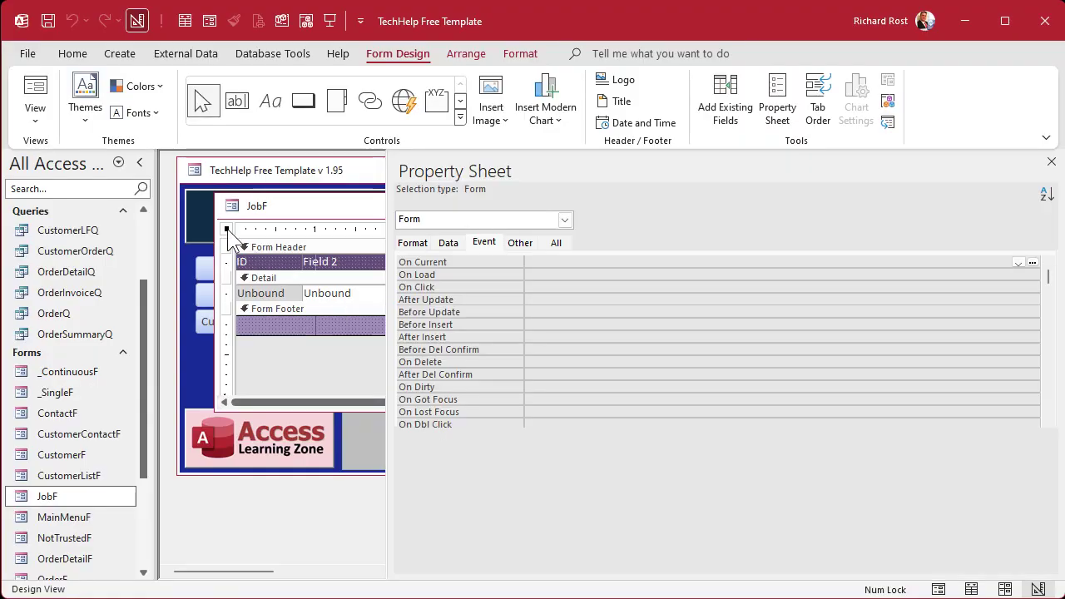
{"action": "left_click_drag", "start_coordinate": [389, 283], "coordinate": [697, 287]}
{"action": "left_click", "coordinate": [764, 248]}
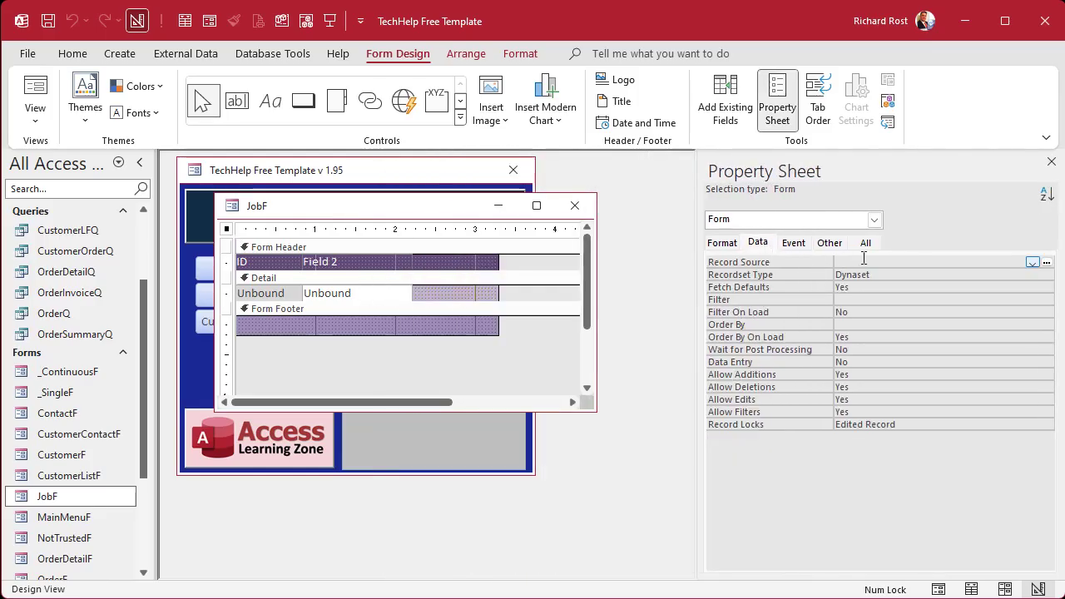
{"action": "left_click", "coordinate": [916, 262]}
{"action": "left_click", "coordinate": [1032, 262]}
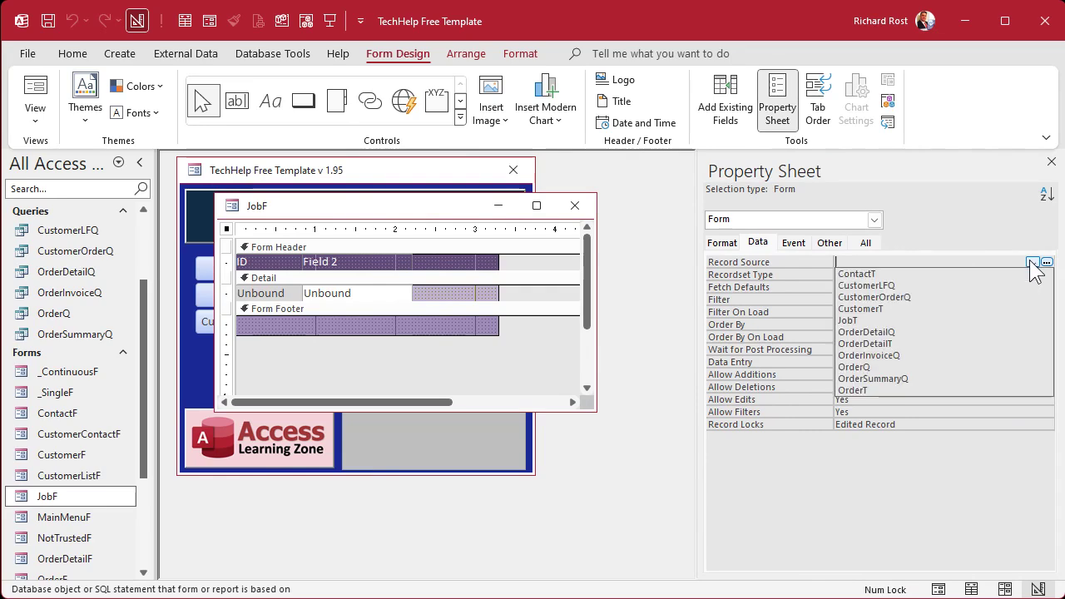
{"action": "left_click", "coordinate": [939, 317]}
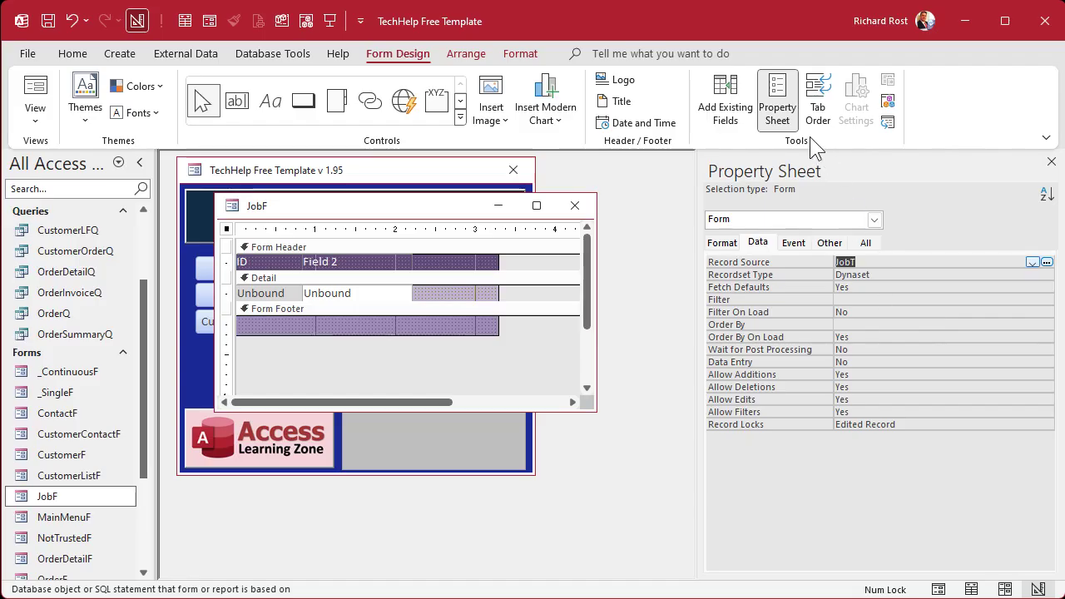
Step: Enlarge the Detail section and add the JobID, CustomerID, Description, StartDate and EndDate fields to it
{"action": "left_click", "coordinate": [719, 104]}
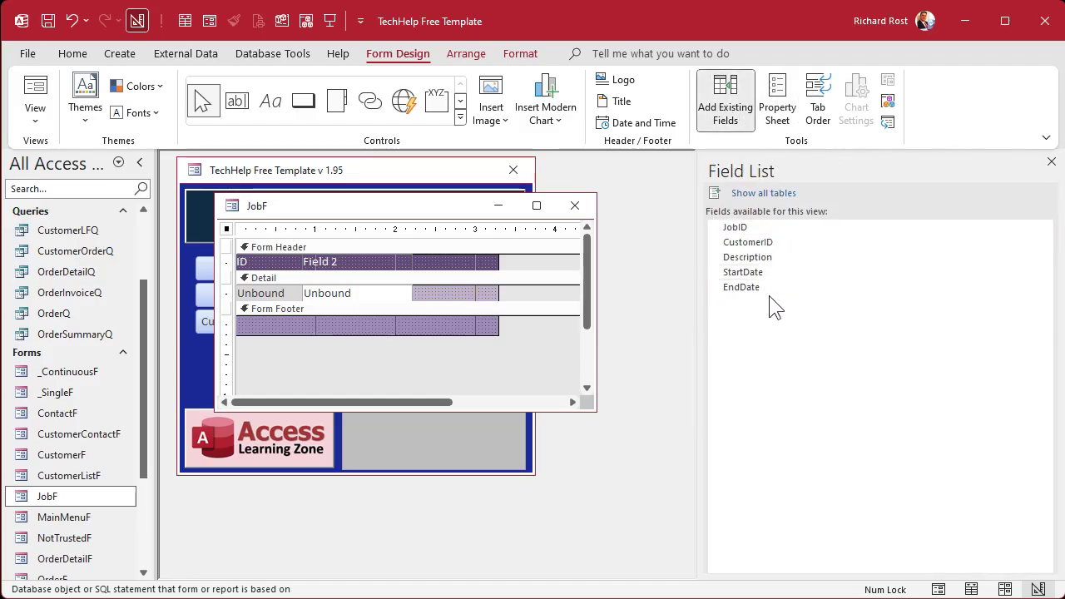
{"action": "left_click_drag", "start_coordinate": [490, 303], "coordinate": [480, 349]}
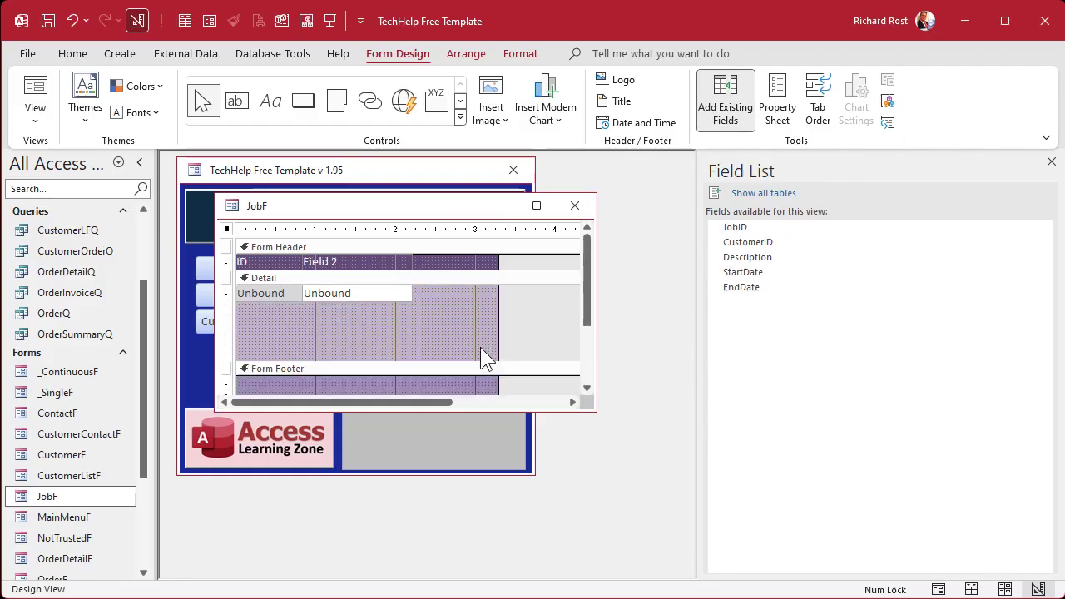
{"action": "left_click", "coordinate": [780, 287]}
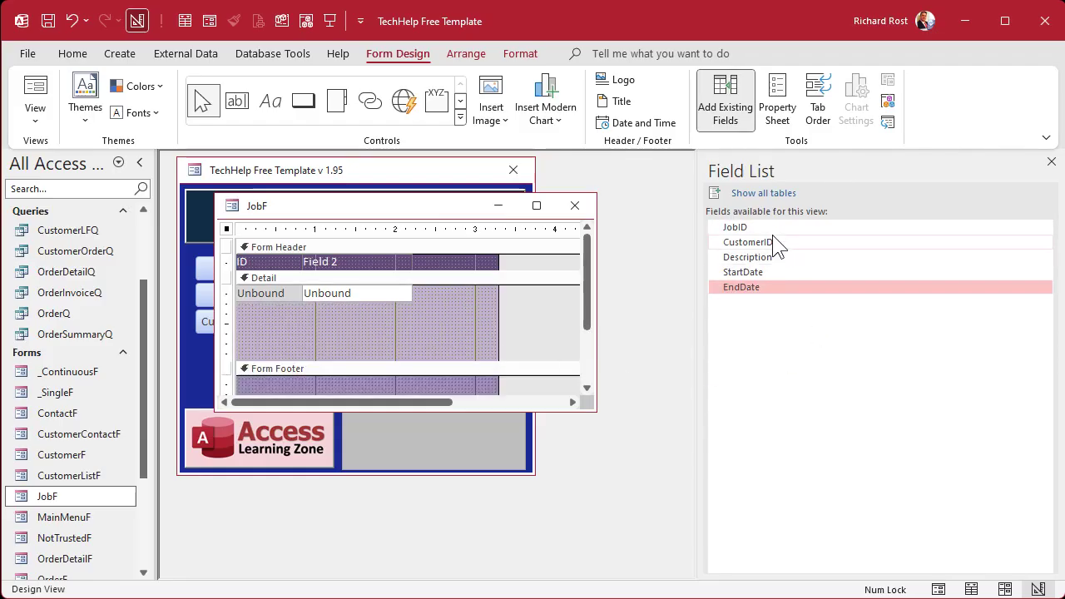
{"action": "left_click", "coordinate": [772, 226], "text": "shift"}
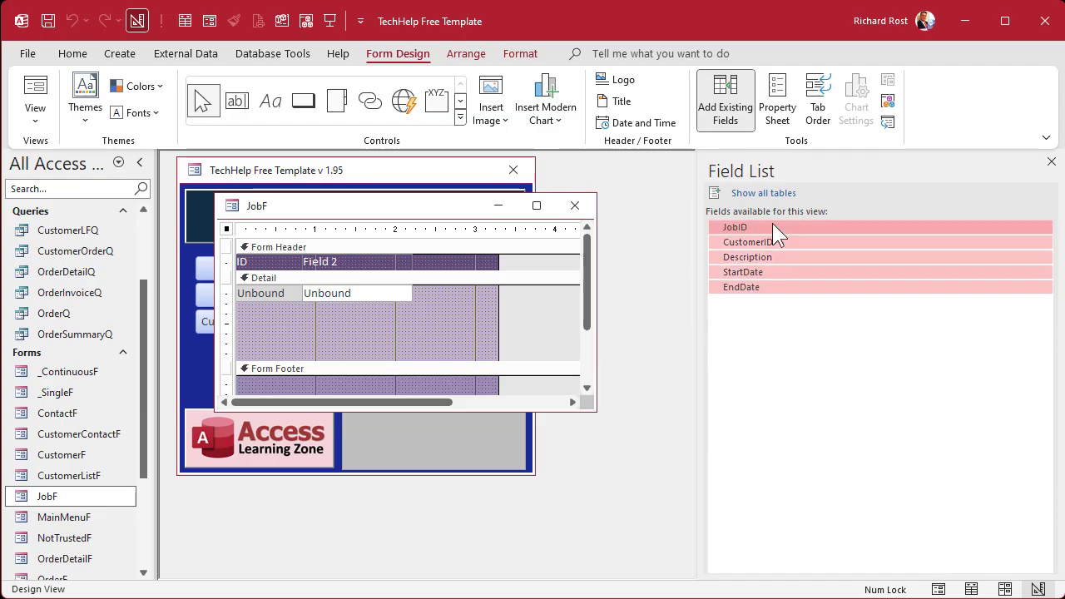
{"action": "left_click_drag", "start_coordinate": [791, 252], "coordinate": [351, 309]}
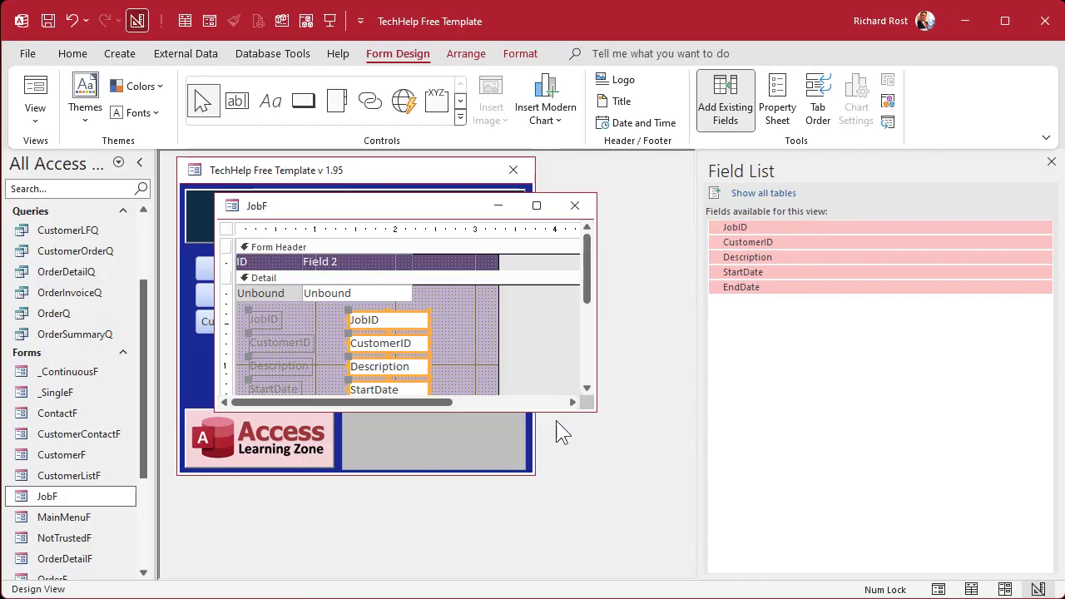
{"action": "left_click_drag", "start_coordinate": [558, 414], "coordinate": [557, 533]}
{"action": "left_click", "coordinate": [460, 316]}
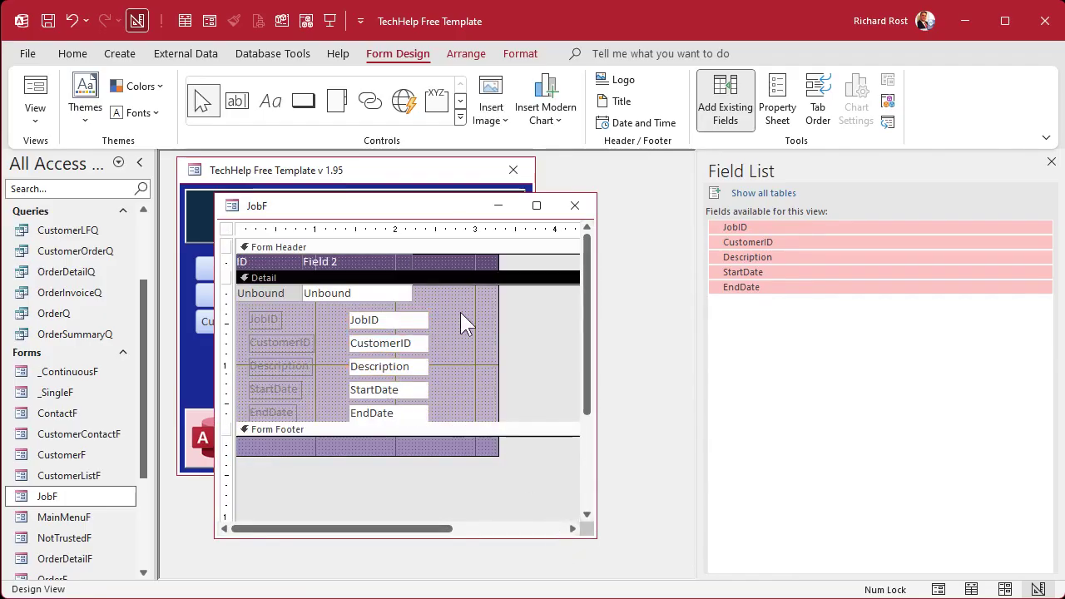
{"action": "left_click", "coordinate": [1050, 162]}
{"action": "left_click", "coordinate": [515, 309]}
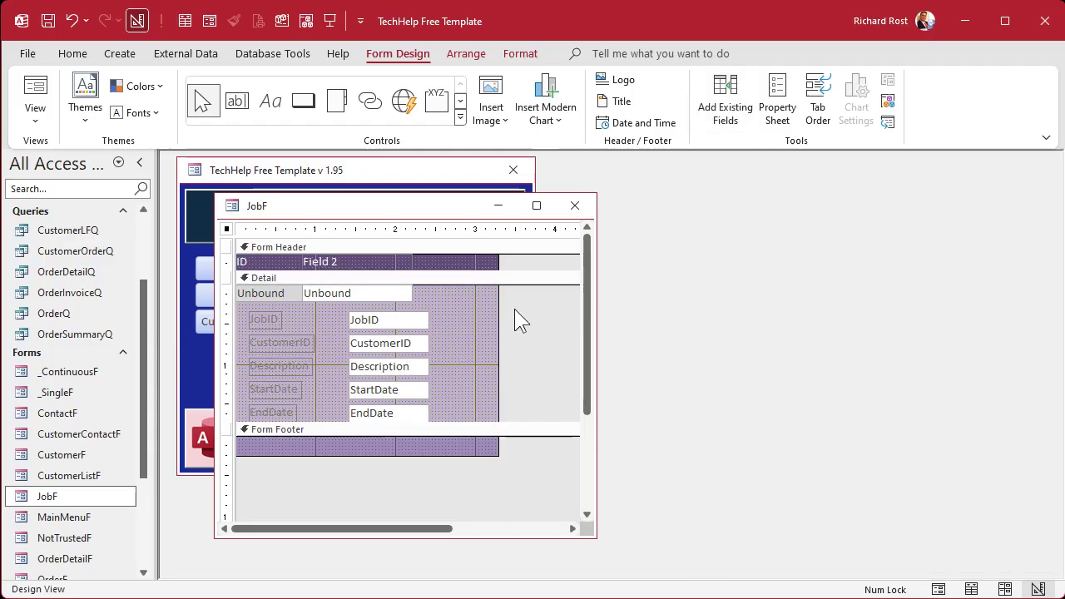
Step: Delete the JobID field and the CustomerID label, and move the CustomerID text box into the form footer
{"action": "left_click", "coordinate": [383, 317]}
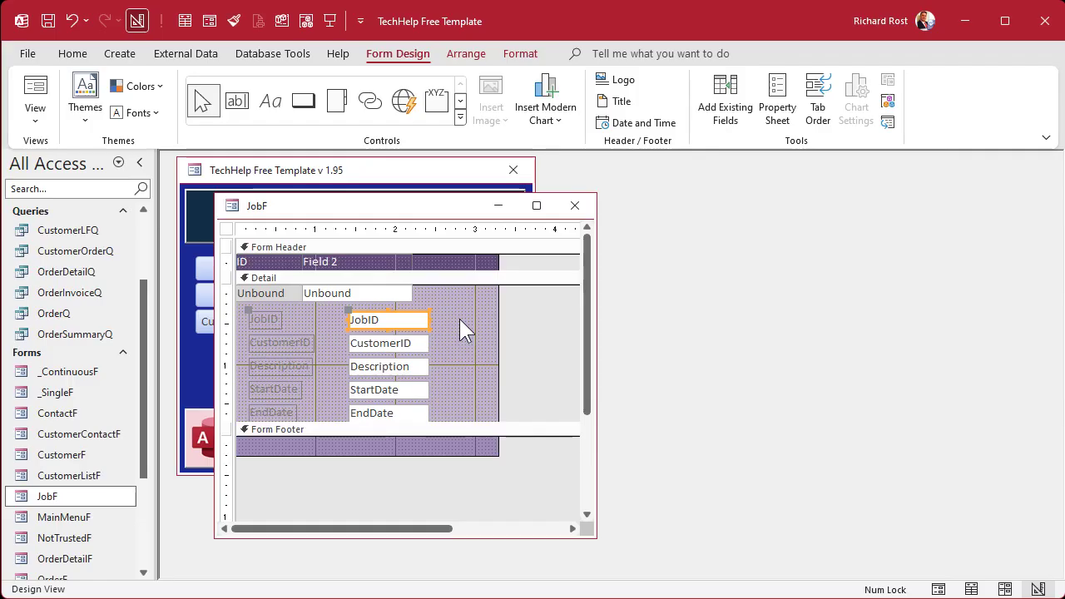
{"action": "key", "text": "Delete"}
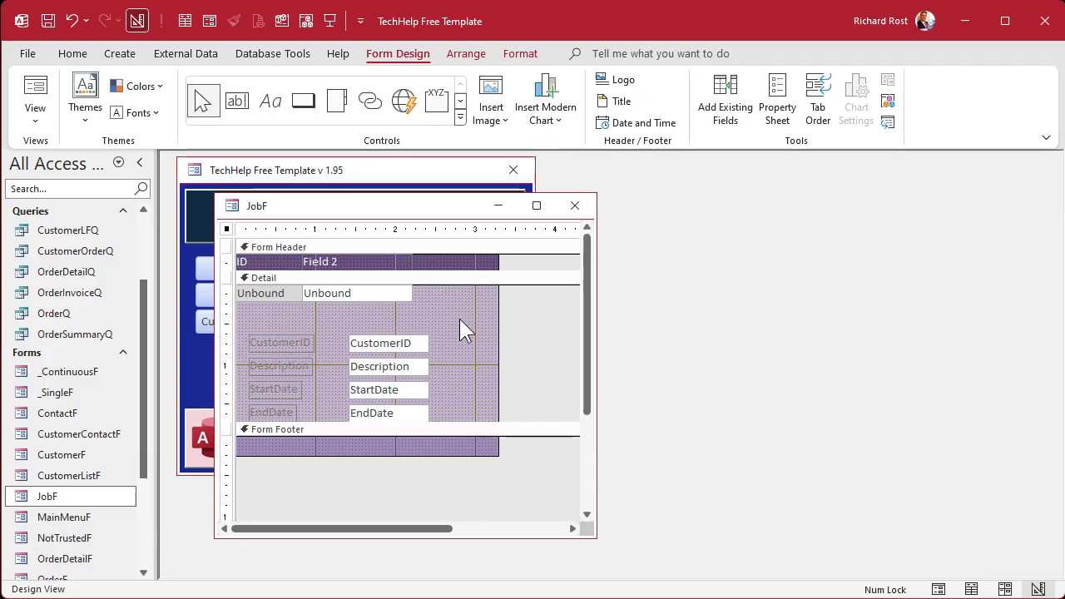
{"action": "left_click", "coordinate": [380, 342]}
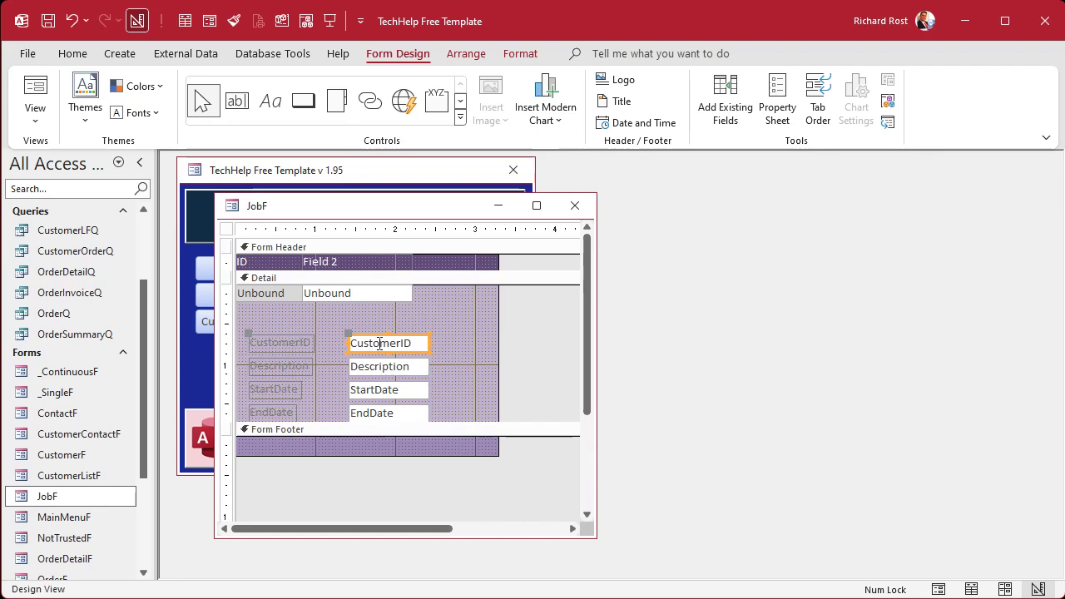
{"action": "left_click", "coordinate": [292, 347]}
{"action": "key", "text": "Delete"}
{"action": "left_click_drag", "start_coordinate": [370, 363], "coordinate": [296, 451]}
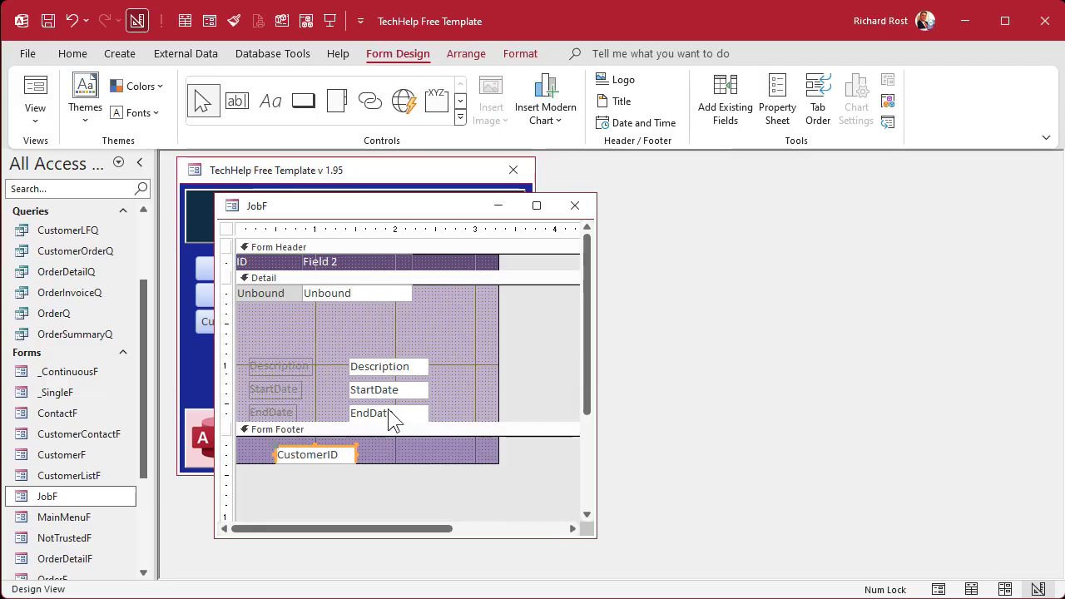
Step: Delete the Description, StartDate and EndDate labels and the two unbound template text boxes from the Detail section
{"action": "left_click_drag", "start_coordinate": [257, 338], "coordinate": [316, 426]}
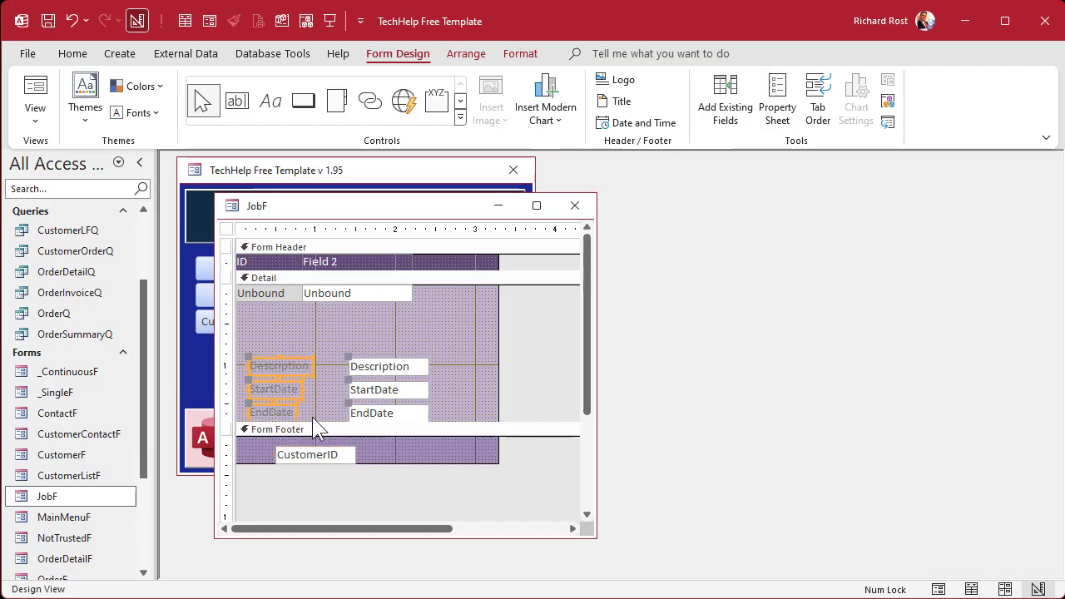
{"action": "key", "text": "Delete"}
{"action": "left_click_drag", "start_coordinate": [269, 314], "coordinate": [349, 293]}
{"action": "key", "text": "Delete"}
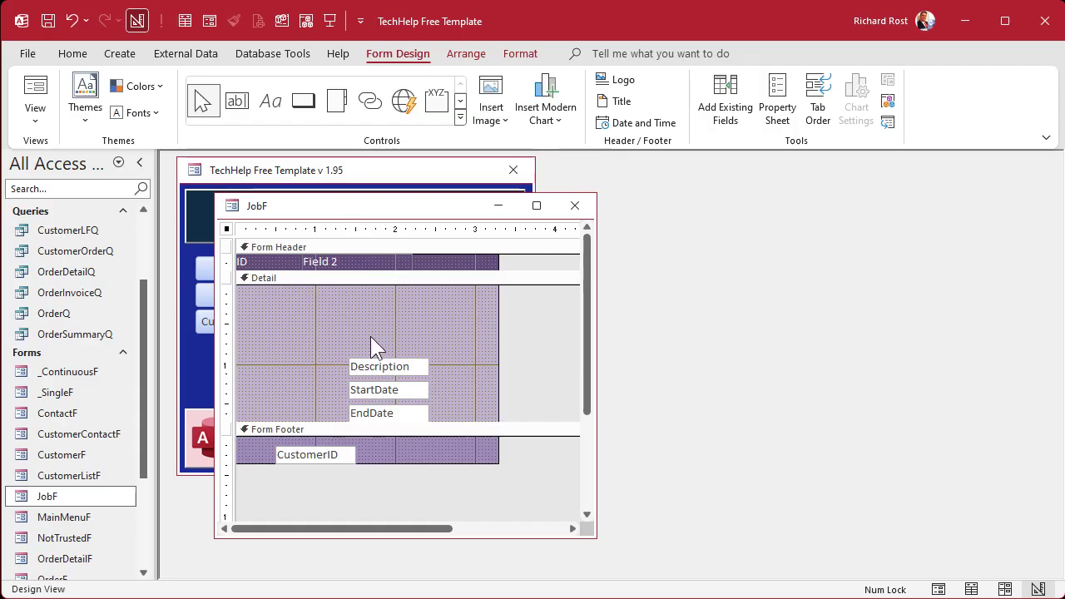
Step: Arrange StartDate, EndDate and Description side by side along the top of the Detail section, with Description widened
{"action": "left_click_drag", "start_coordinate": [401, 386], "coordinate": [285, 293]}
{"action": "left_click_drag", "start_coordinate": [380, 416], "coordinate": [355, 302]}
{"action": "left_click_drag", "start_coordinate": [405, 366], "coordinate": [527, 292]}
{"action": "left_click", "coordinate": [402, 279]}
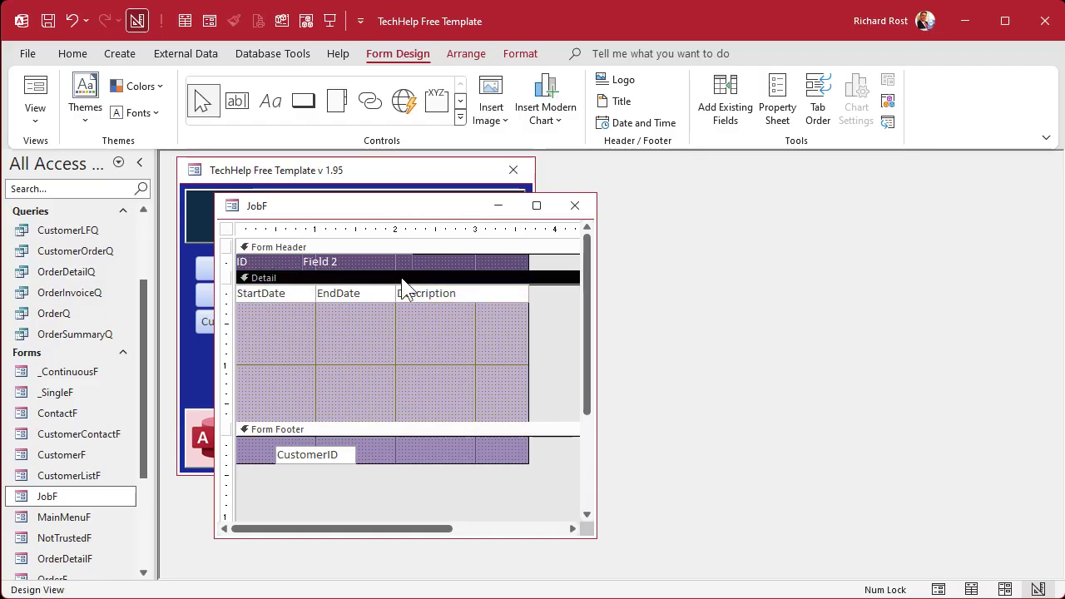
Step: Delete the Field 2 header label, then widen the ID label and retype it as spaced column headings Start, End and Description
{"action": "left_click", "coordinate": [322, 262]}
{"action": "key", "text": "Delete"}
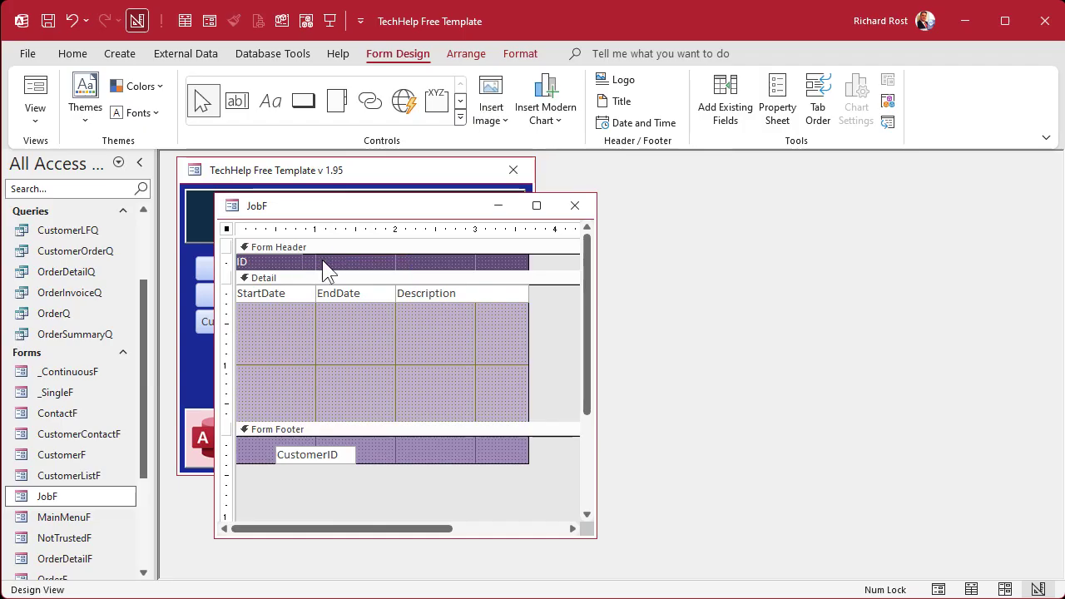
{"action": "left_click", "coordinate": [287, 262]}
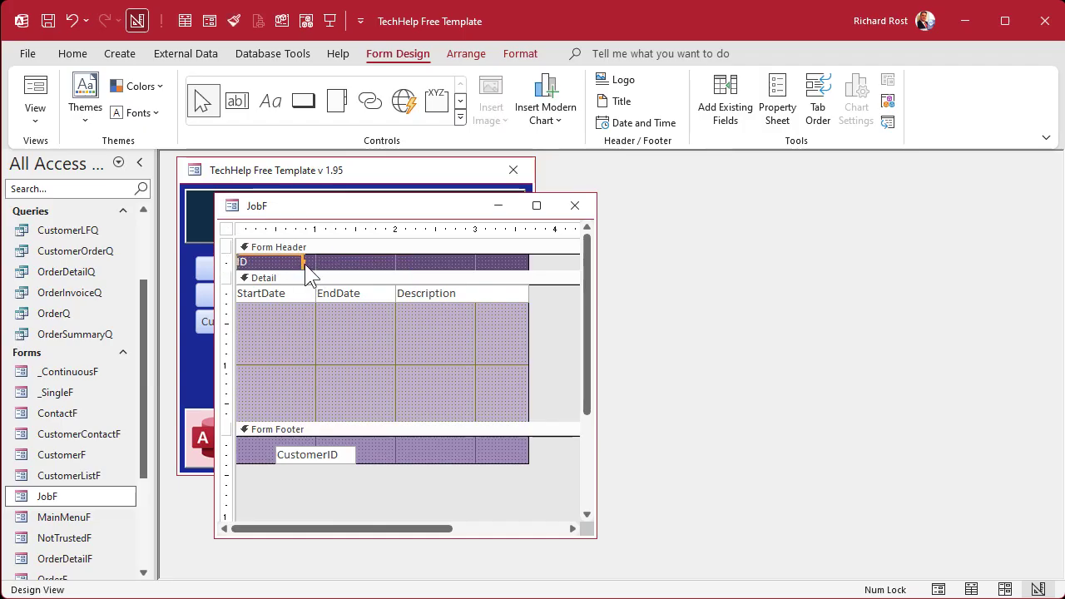
{"action": "left_click_drag", "start_coordinate": [301, 262], "coordinate": [512, 262]}
{"action": "left_click", "coordinate": [278, 262]}
{"action": "left_click_drag", "start_coordinate": [260, 262], "coordinate": [208, 261]}
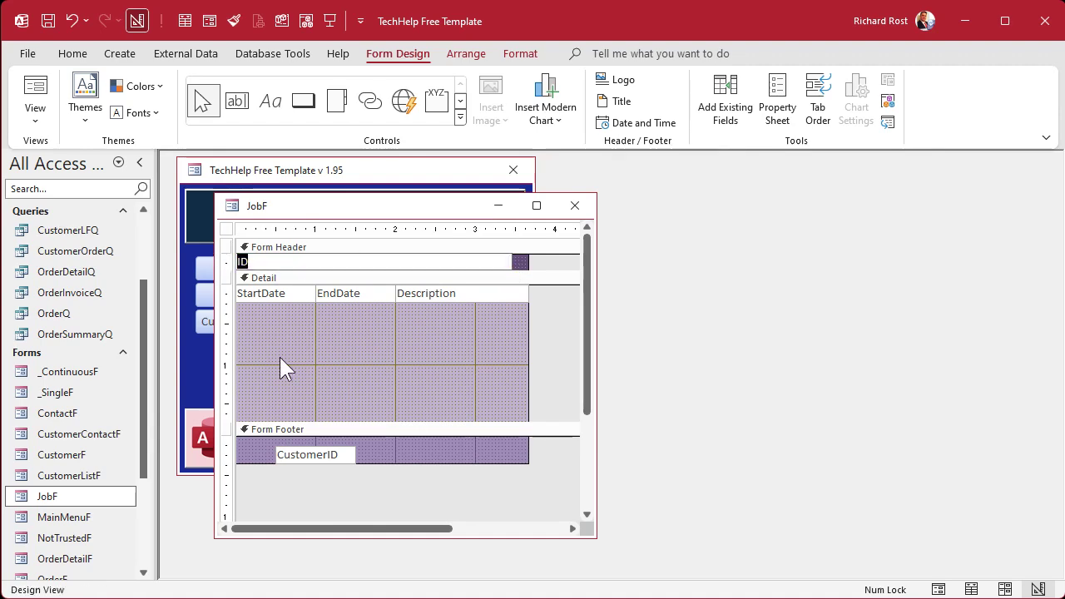
{"action": "type", "text": "StartEnd      Description"}
{"action": "key", "text": "Return"}
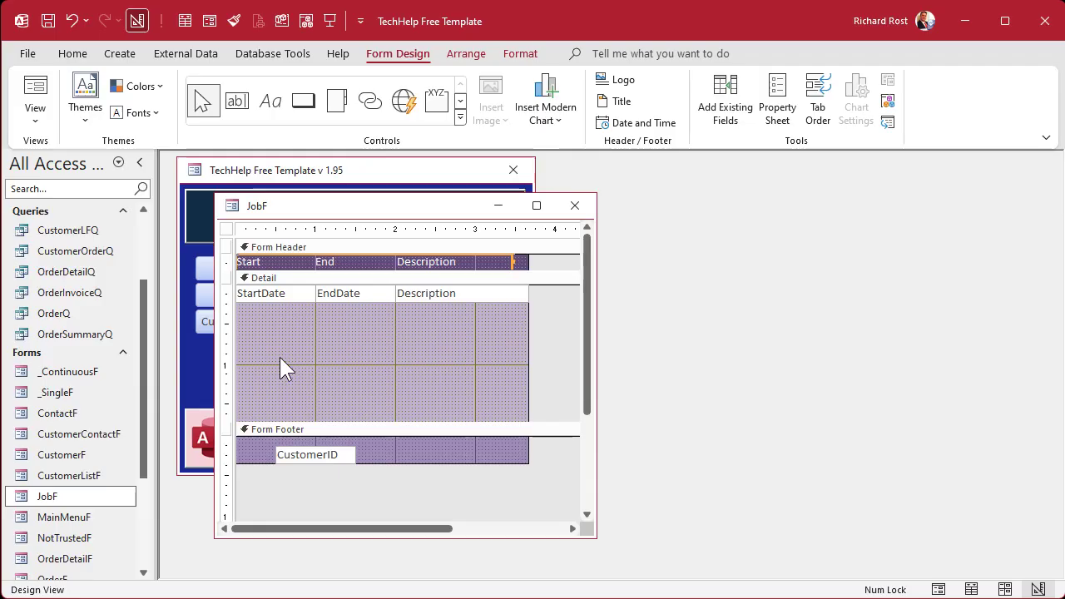
Step: Shrink the Detail section to the height of its single row and reposition the CustomerID box in the footer
{"action": "left_click", "coordinate": [476, 341]}
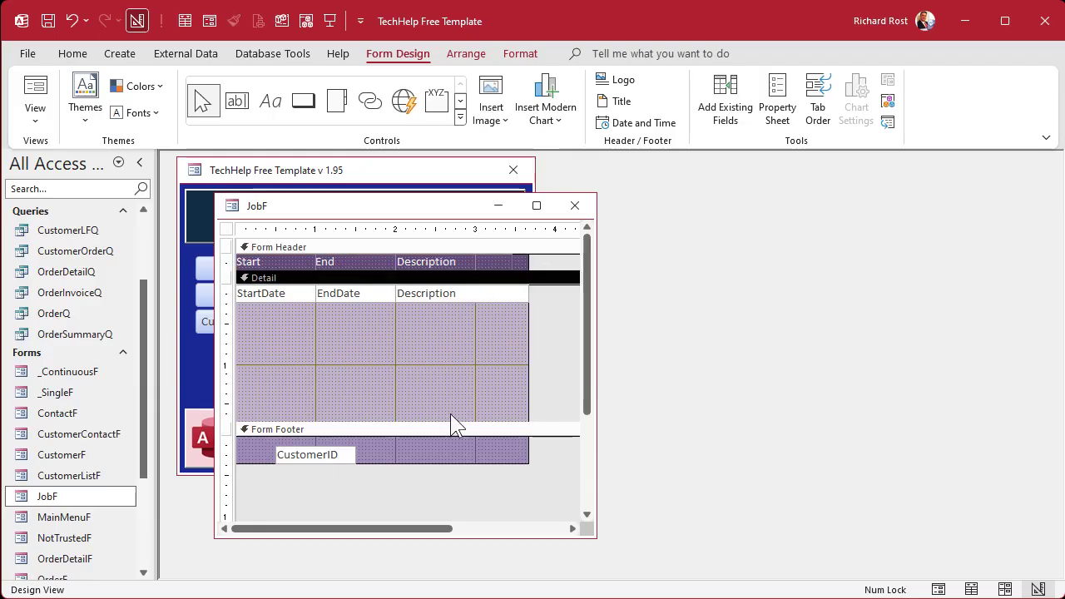
{"action": "left_click_drag", "start_coordinate": [451, 422], "coordinate": [471, 302]}
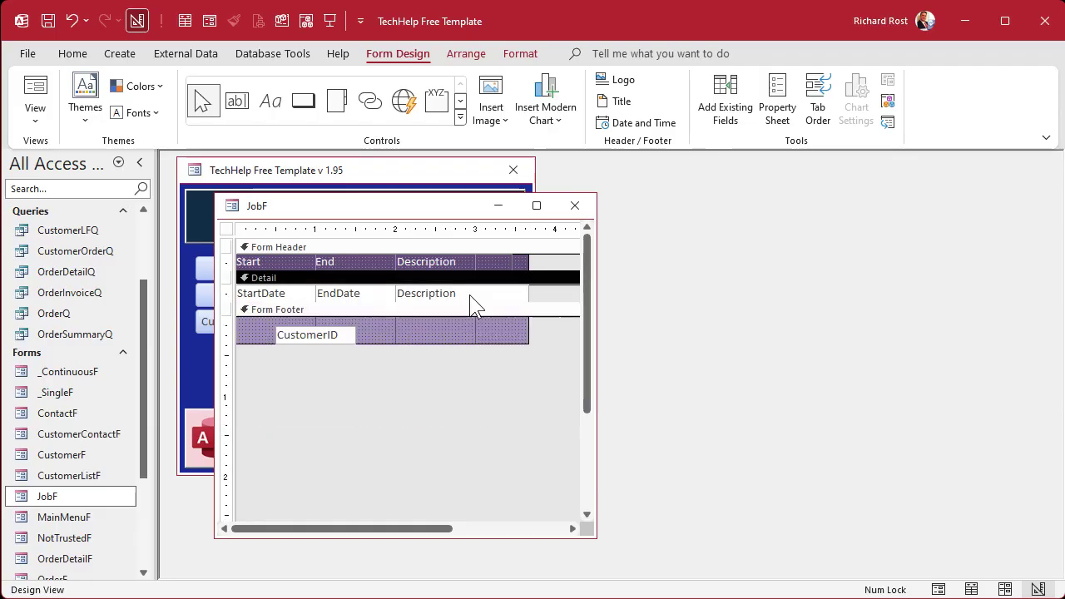
{"action": "left_click", "coordinate": [376, 338]}
{"action": "left_click", "coordinate": [341, 334]}
{"action": "left_click_drag", "start_coordinate": [334, 331], "coordinate": [320, 328]}
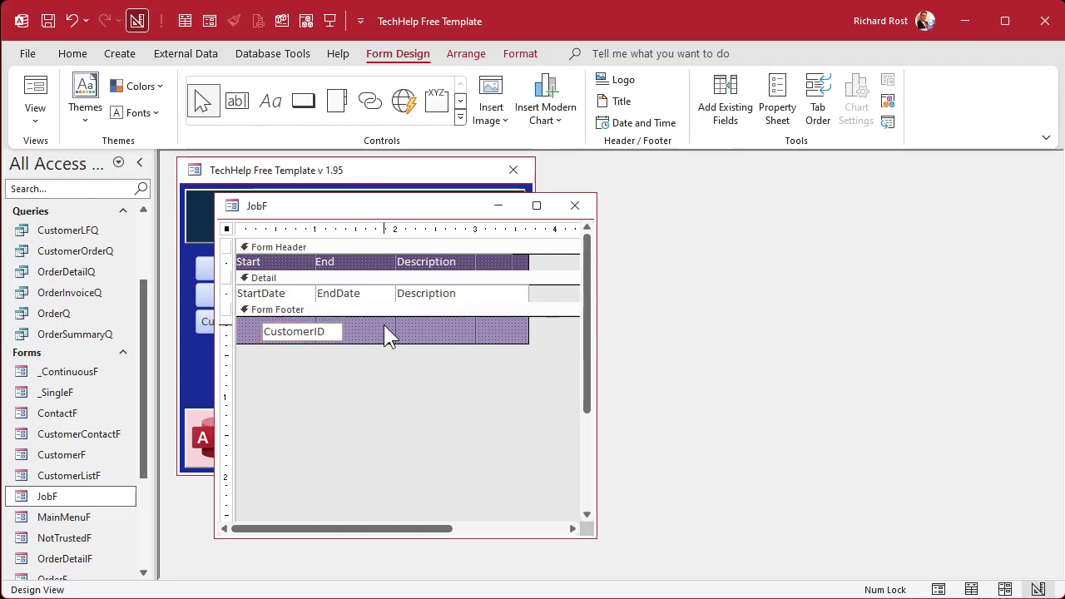
{"action": "left_click", "coordinate": [385, 326]}
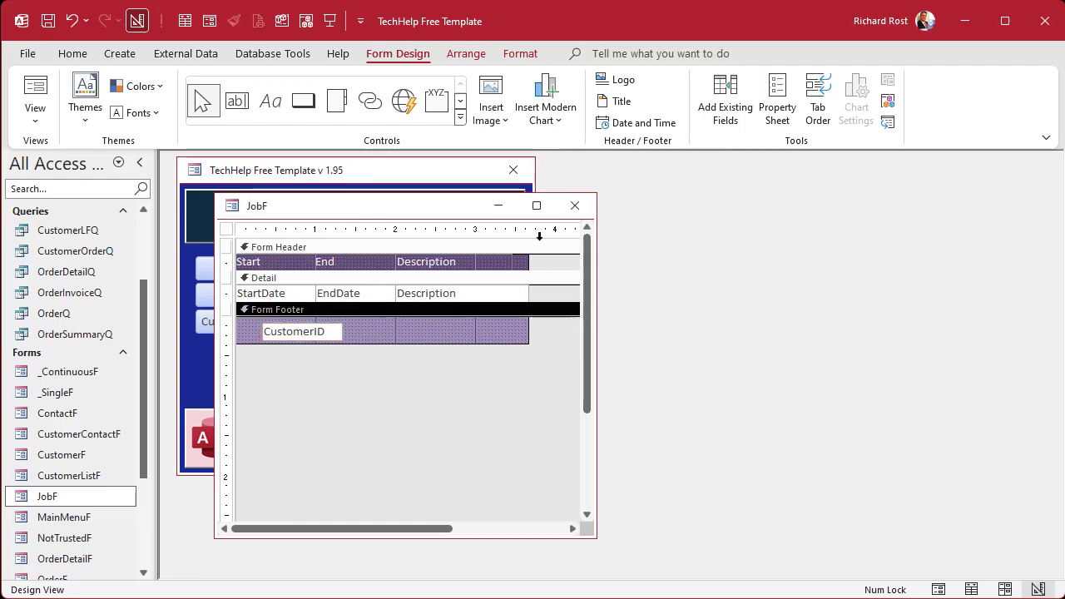
Step: Close JobF with its changes saved, preview its records in Form view, and return it to Design view
{"action": "left_click", "coordinate": [574, 206]}
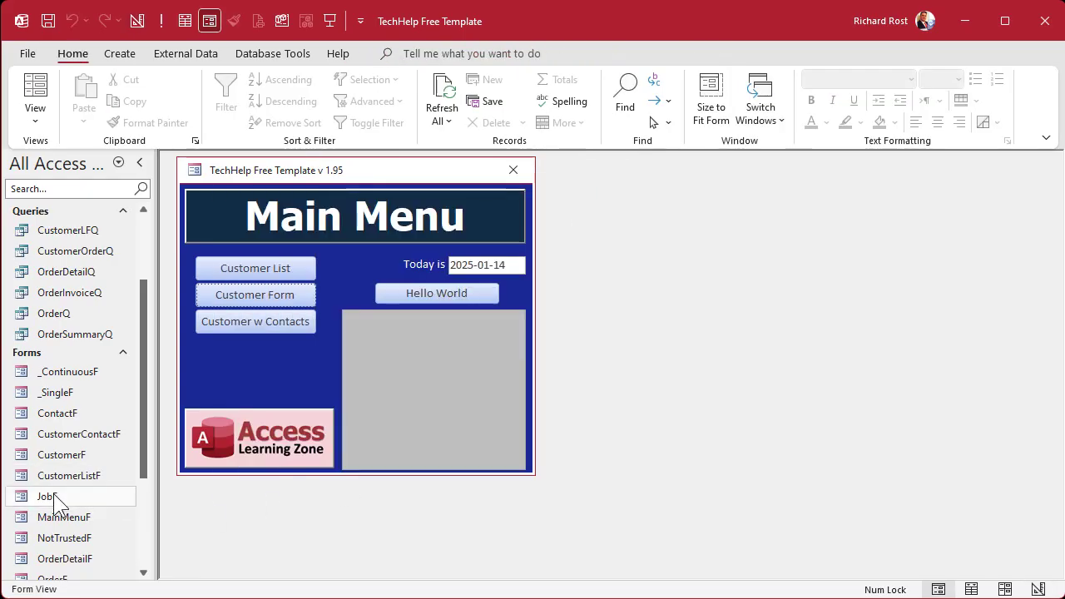
{"action": "double_click", "coordinate": [47, 497]}
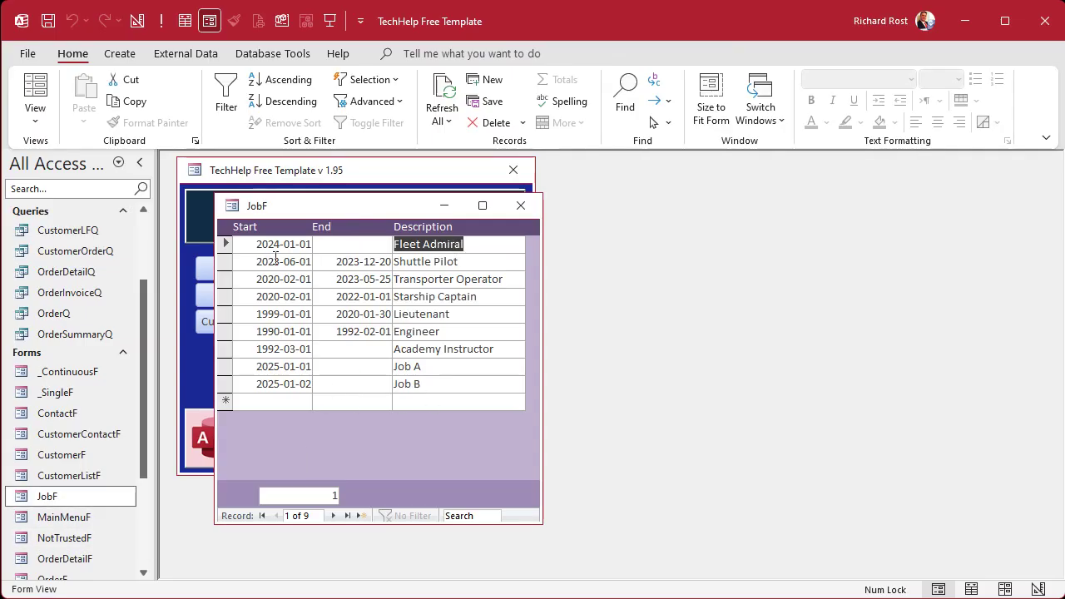
{"action": "right_click", "coordinate": [356, 208]}
{"action": "left_click", "coordinate": [410, 339]}
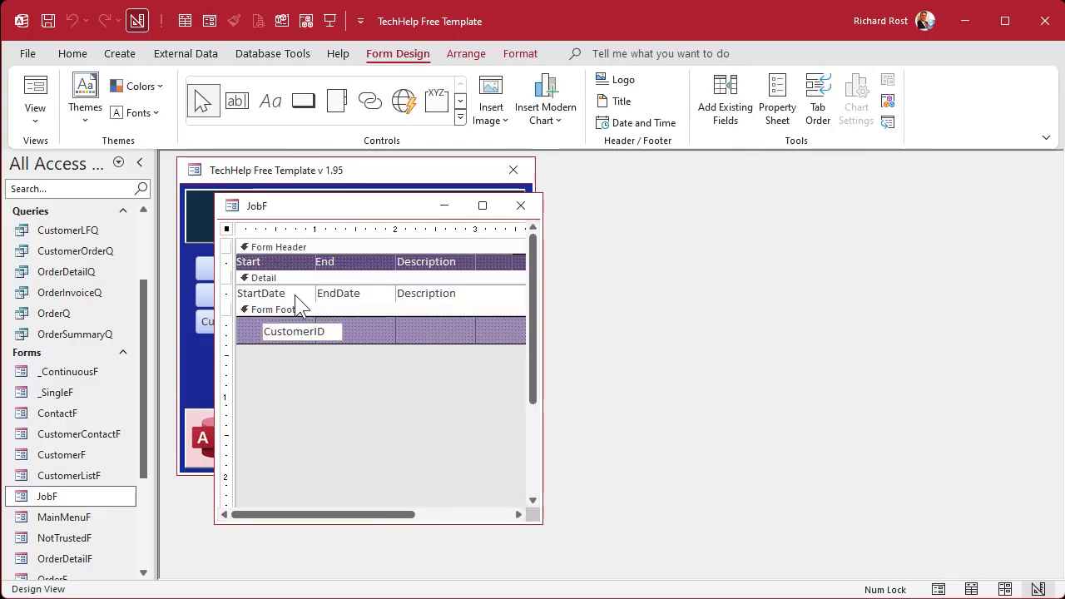
Step: Left-align the text of the StartDate and EndDate boxes and close JobF with the change saved
{"action": "left_click", "coordinate": [350, 300], "text": "shift"}
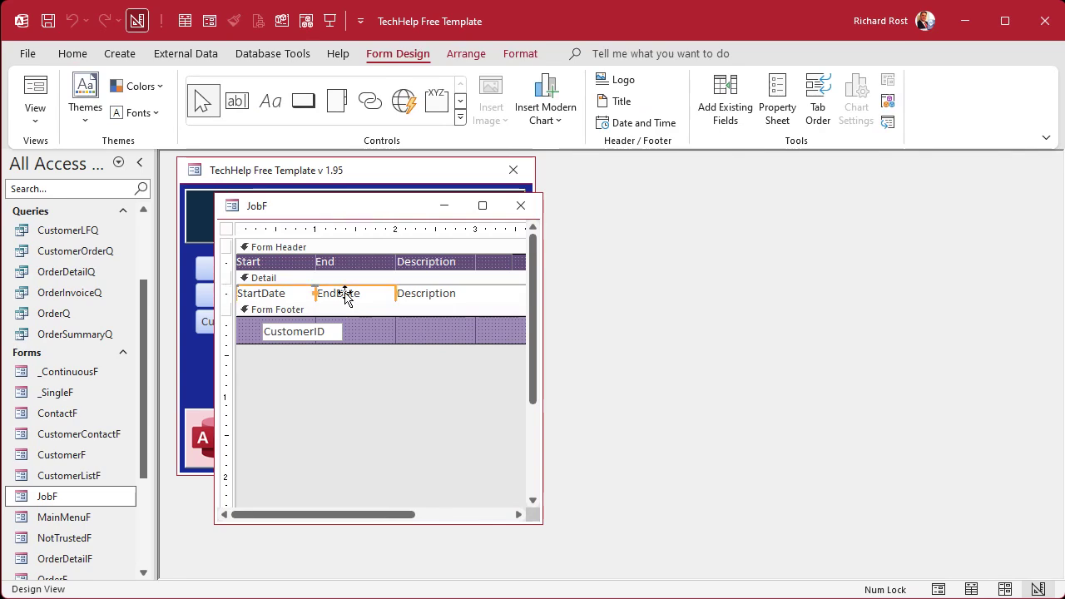
{"action": "left_click", "coordinate": [521, 54]}
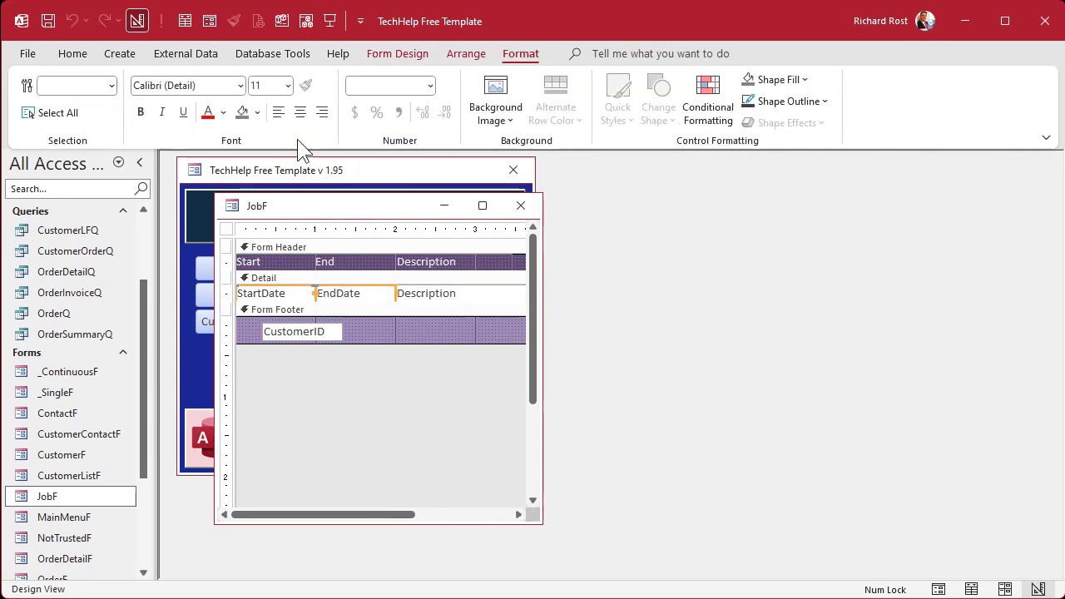
{"action": "left_click", "coordinate": [280, 114]}
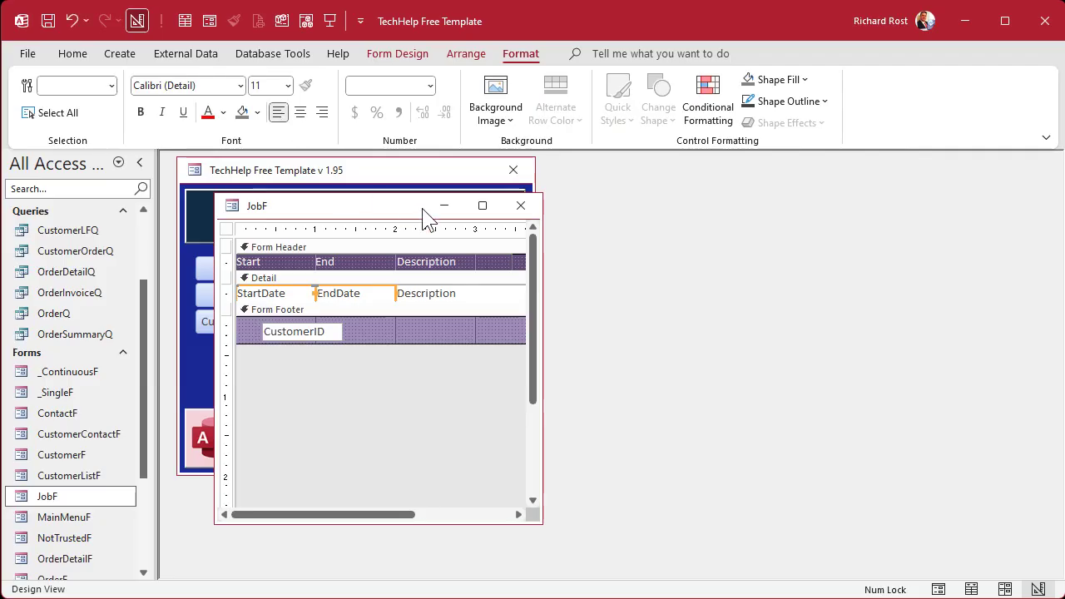
{"action": "left_click", "coordinate": [521, 206]}
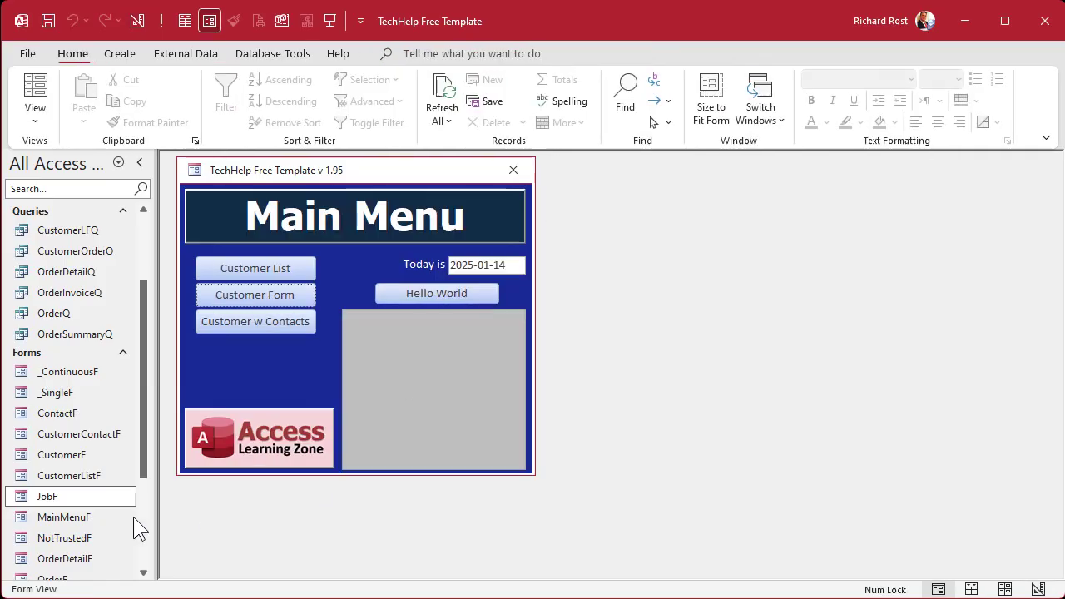
Step: Open JobF in Form view and check the order in which the focus moves through its fields
{"action": "double_click", "coordinate": [59, 496]}
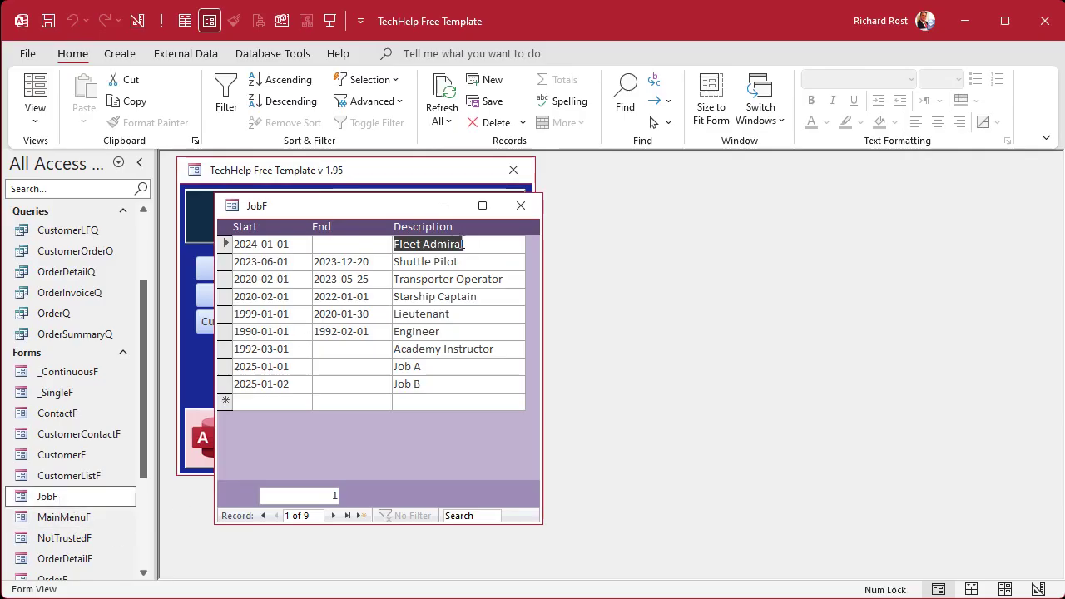
{"action": "key", "text": "Tab"}
{"action": "key", "text": "Tab"}
{"action": "key", "text": "Tab"}
{"action": "key", "text": "Tab"}
{"action": "key", "text": "Tab"}
{"action": "key", "text": "Tab"}
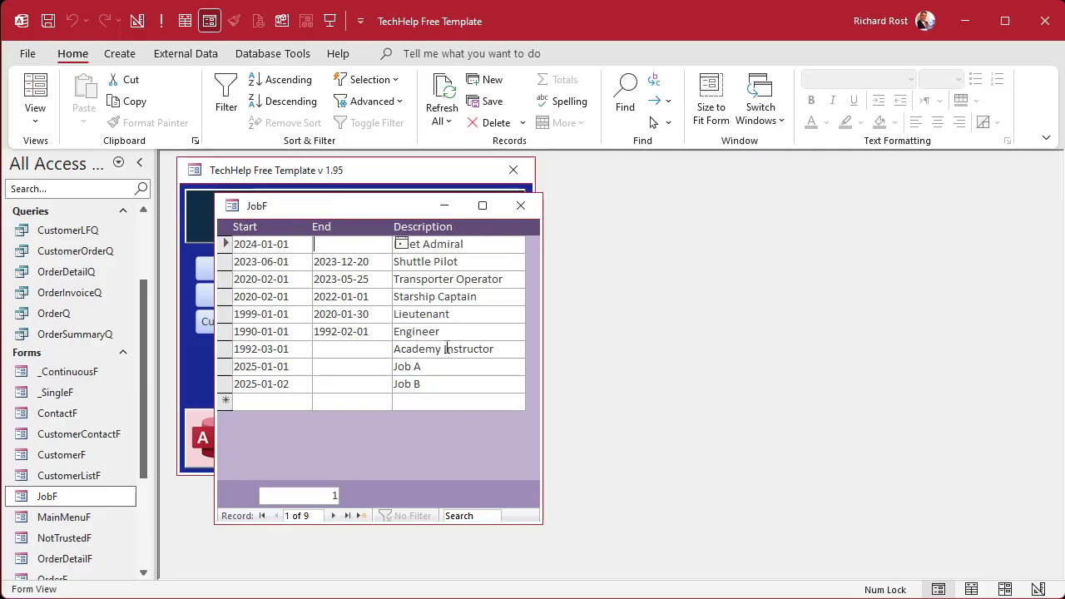
Step: Apply the automatic tab order to JobF's Detail section in Design view and close the form with the change saved
{"action": "key", "text": "shift+Tab"}
{"action": "key", "text": "shift+Tab"}
{"action": "right_click", "coordinate": [366, 206]}
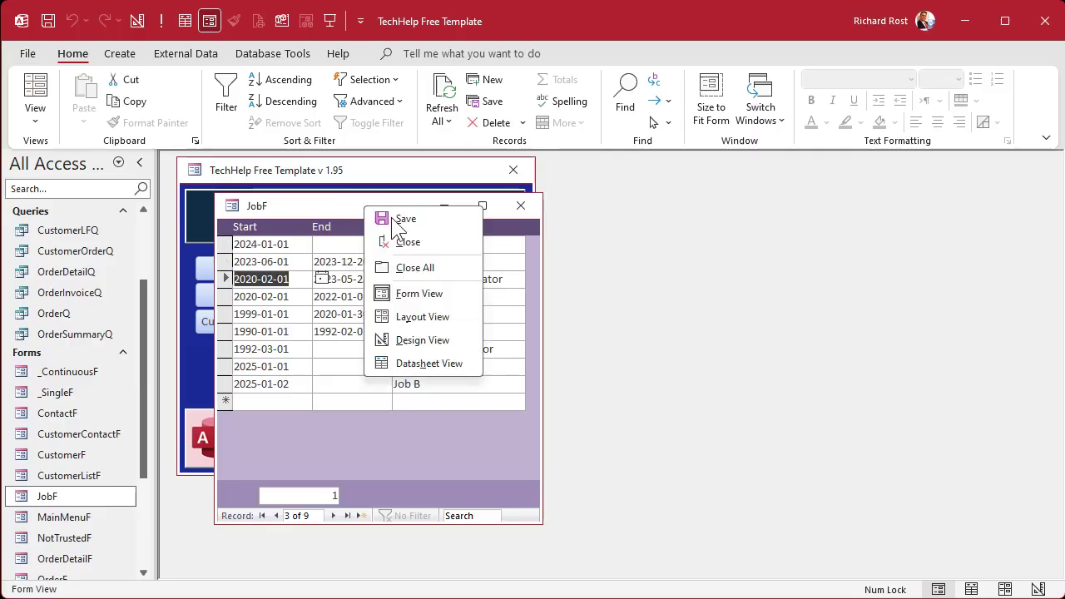
{"action": "left_click", "coordinate": [415, 339]}
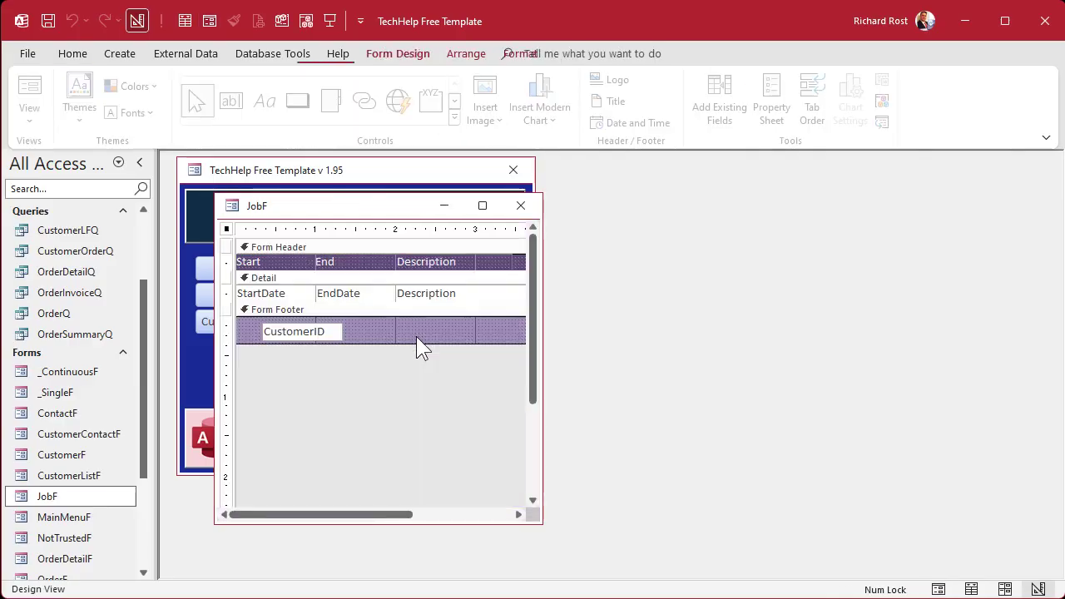
{"action": "left_click", "coordinate": [279, 282]}
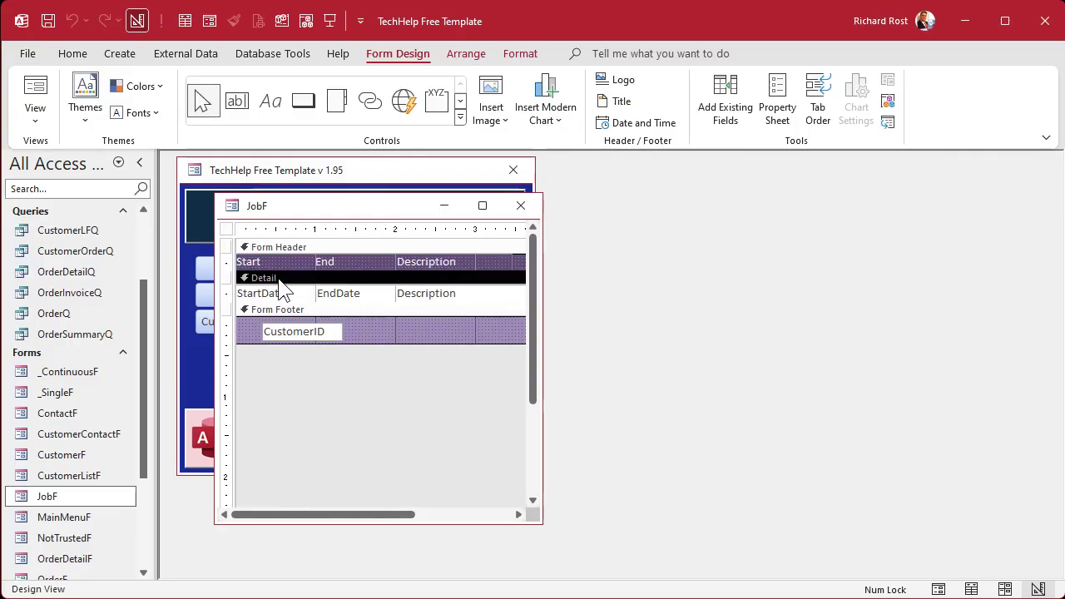
{"action": "left_click", "coordinate": [818, 106]}
{"action": "left_click", "coordinate": [562, 426]}
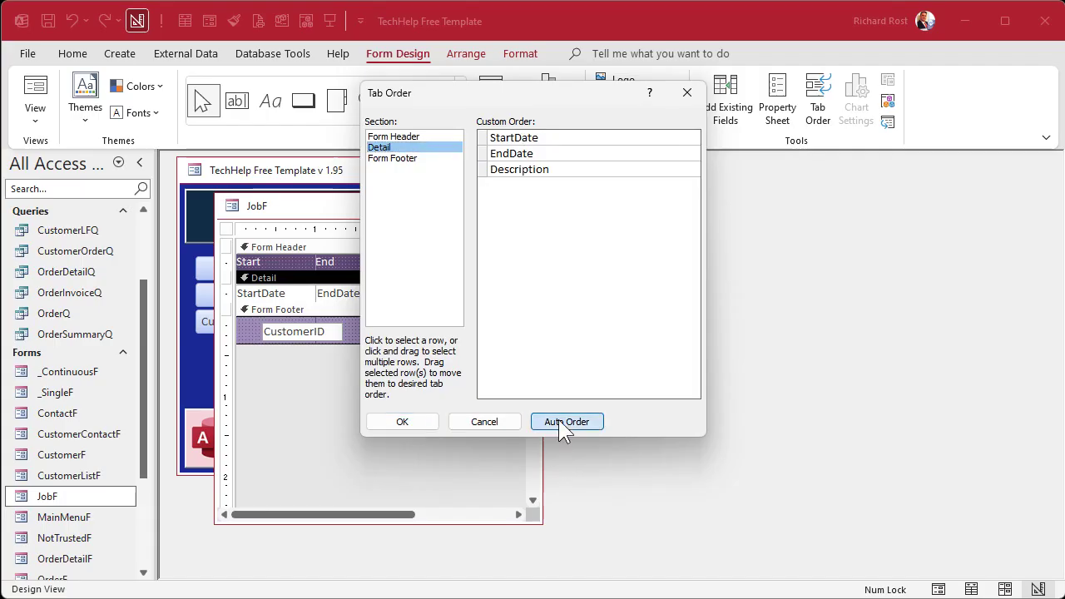
{"action": "left_click", "coordinate": [403, 423]}
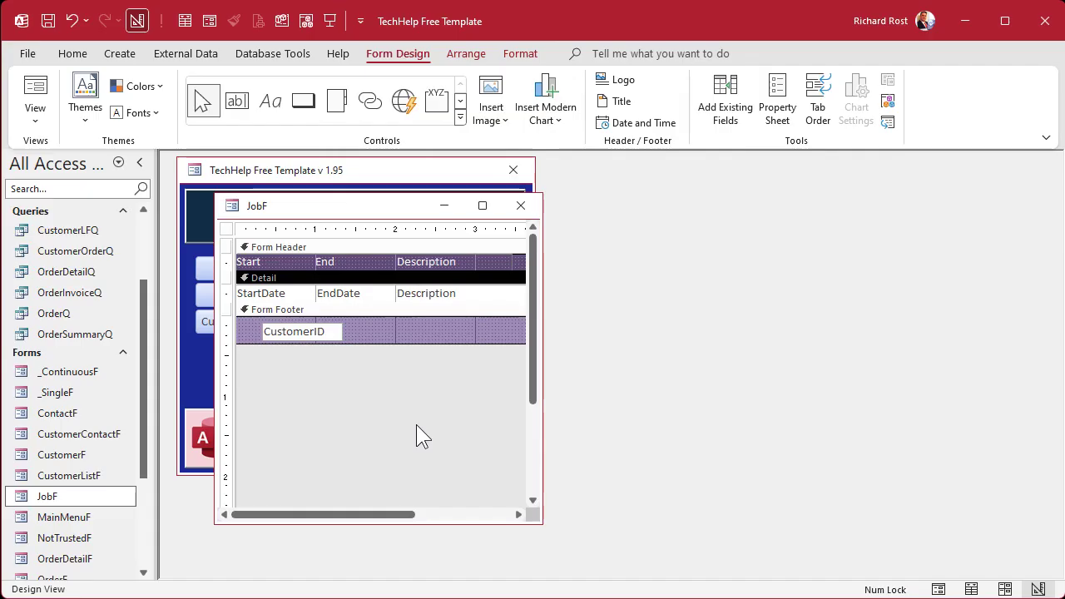
{"action": "left_click", "coordinate": [333, 402]}
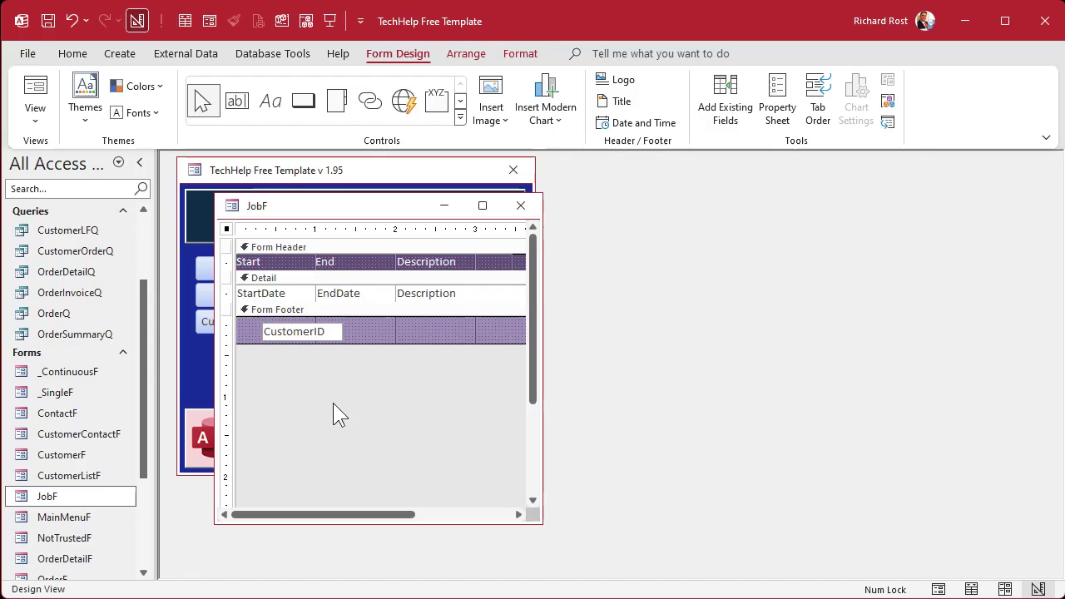
{"action": "left_click", "coordinate": [520, 206]}
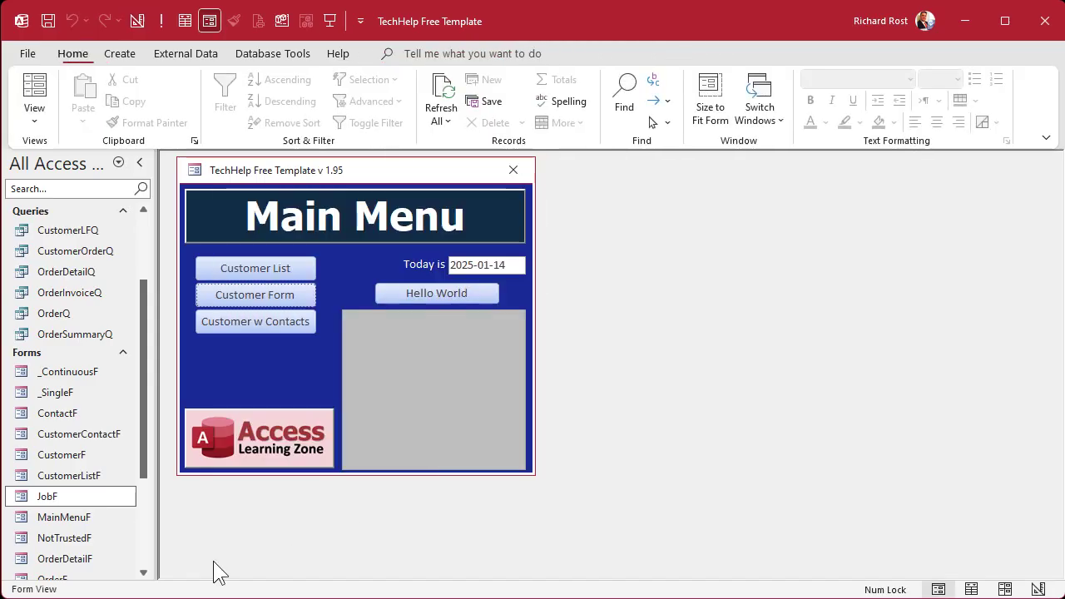
Step: Open JobF and the customer form, arrange the JobF window beside it, and close JobF
{"action": "double_click", "coordinate": [75, 497]}
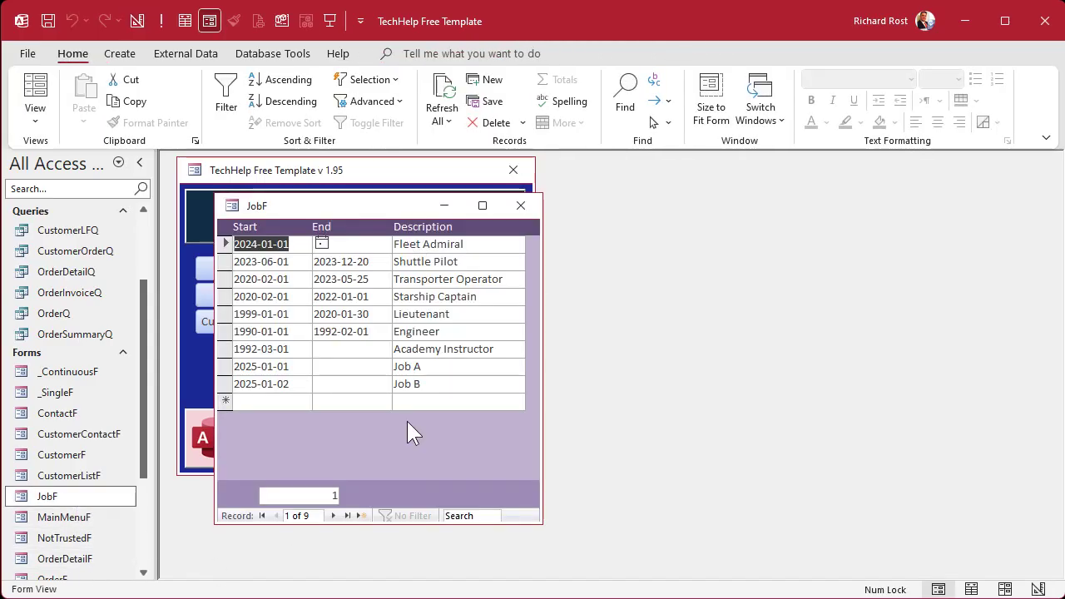
{"action": "left_click_drag", "start_coordinate": [385, 216], "coordinate": [861, 185]}
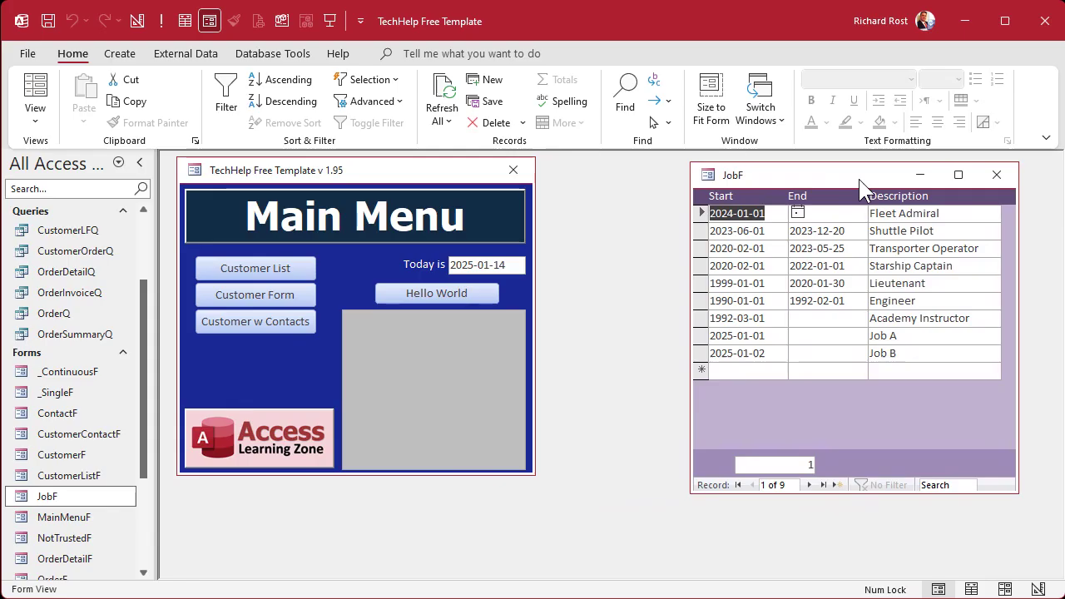
{"action": "left_click", "coordinate": [247, 294]}
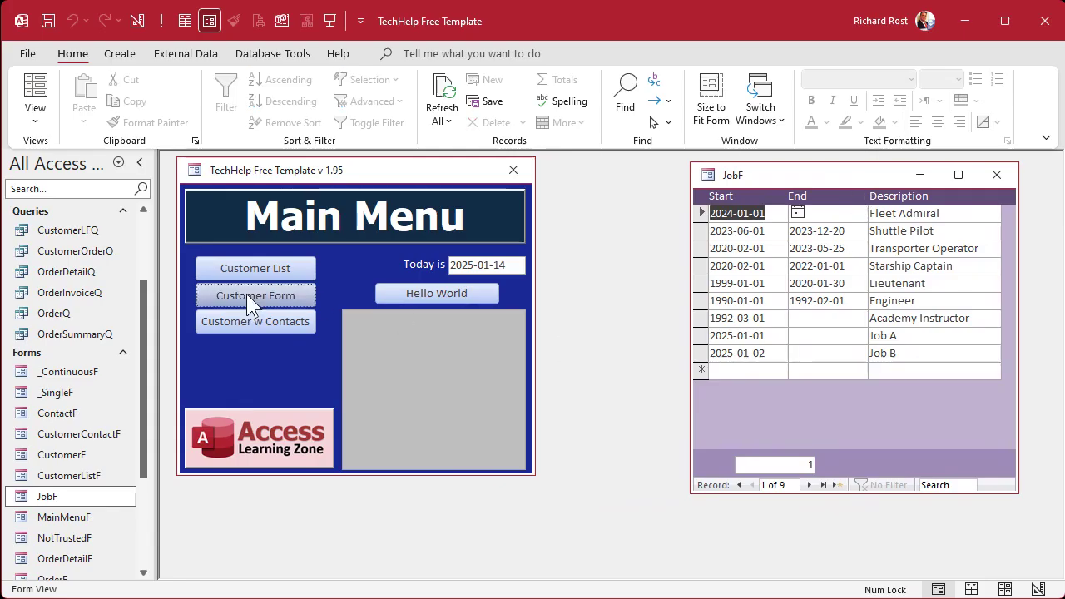
{"action": "left_click_drag", "start_coordinate": [530, 239], "coordinate": [464, 223]}
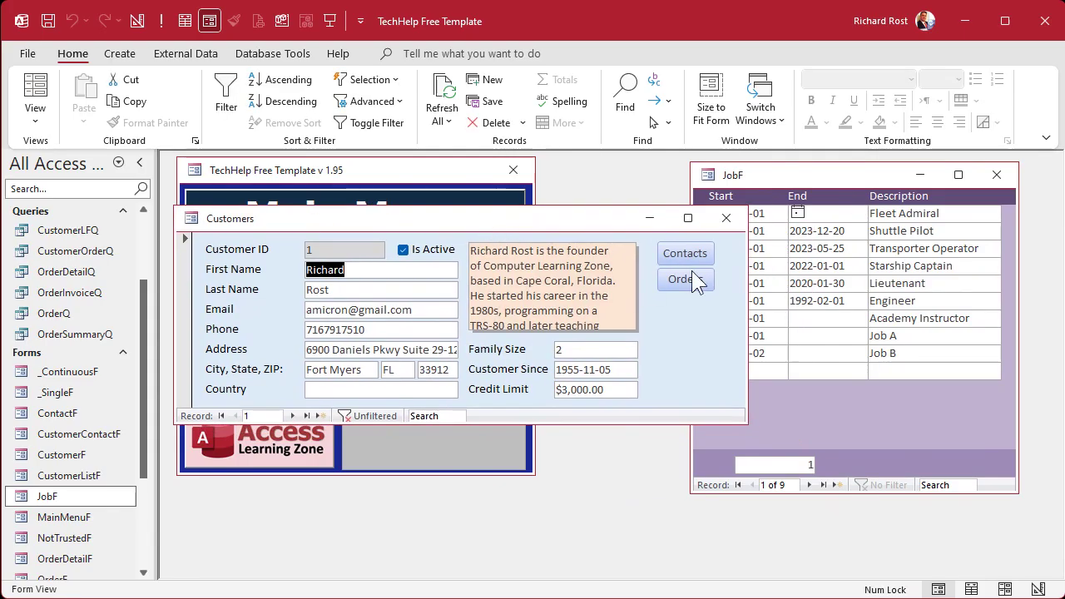
{"action": "left_click_drag", "start_coordinate": [790, 179], "coordinate": [818, 182]}
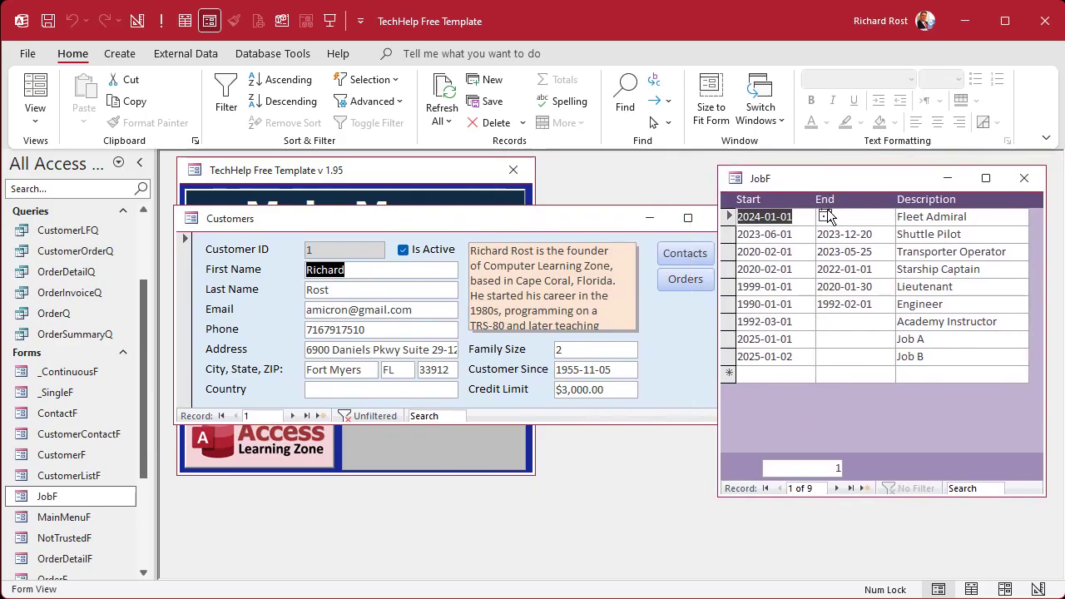
{"action": "left_click", "coordinate": [1023, 178]}
Step: Add a command button below Orders on CustomerF in Design view, with the Form Operations action Open Form
{"action": "right_click", "coordinate": [678, 323]}
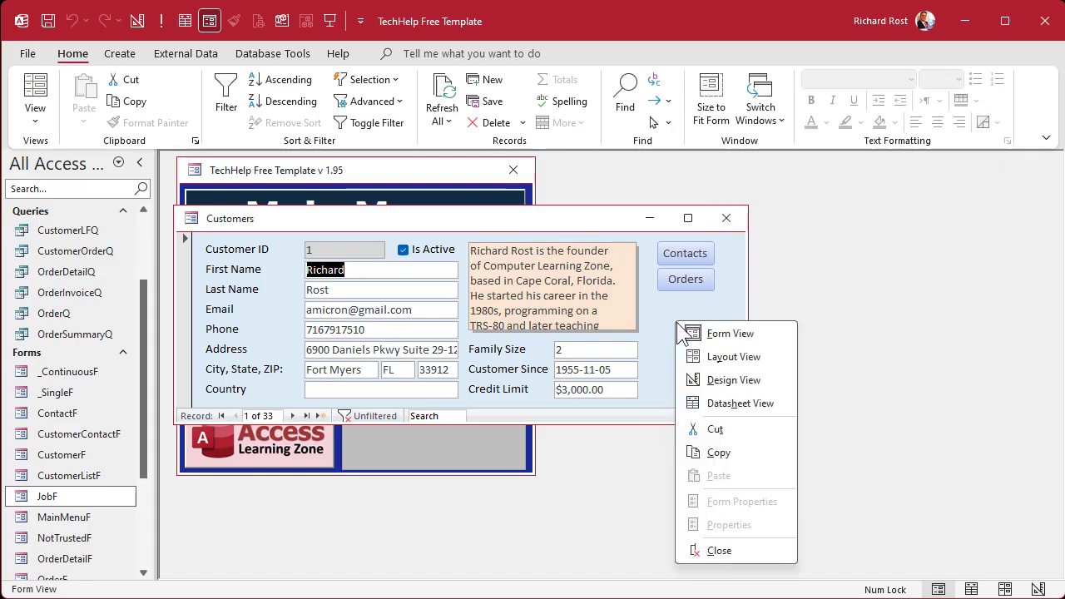
{"action": "left_click", "coordinate": [731, 380]}
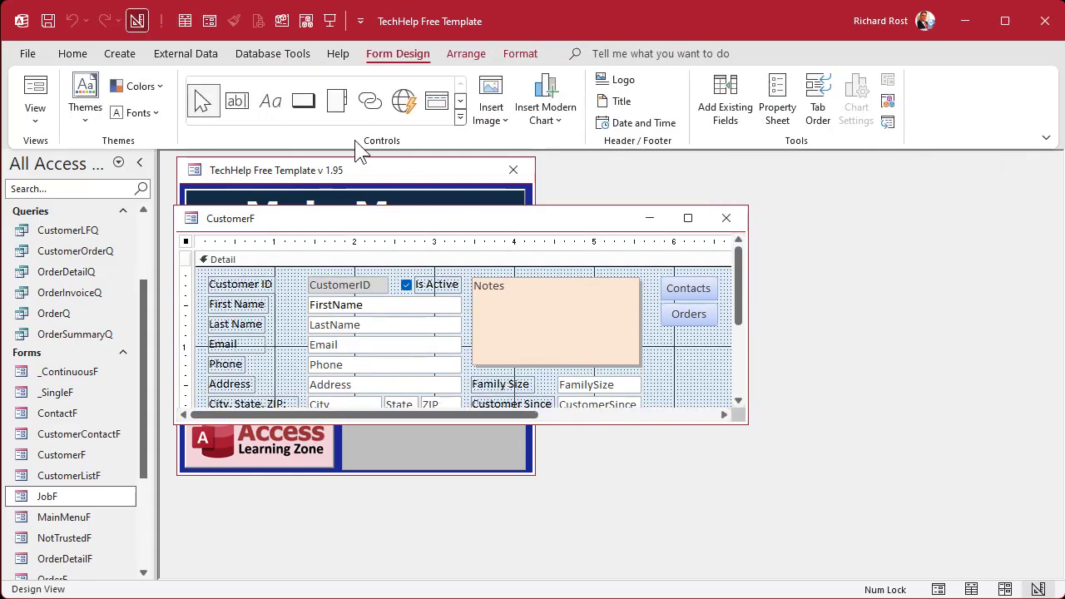
{"action": "left_click", "coordinate": [303, 101]}
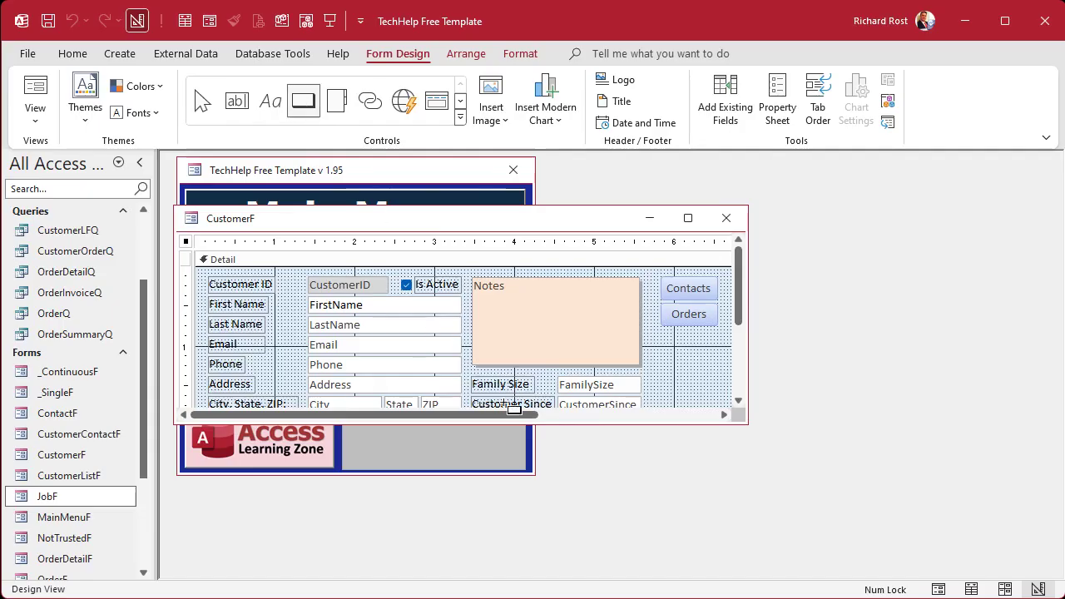
{"action": "left_click", "coordinate": [664, 346]}
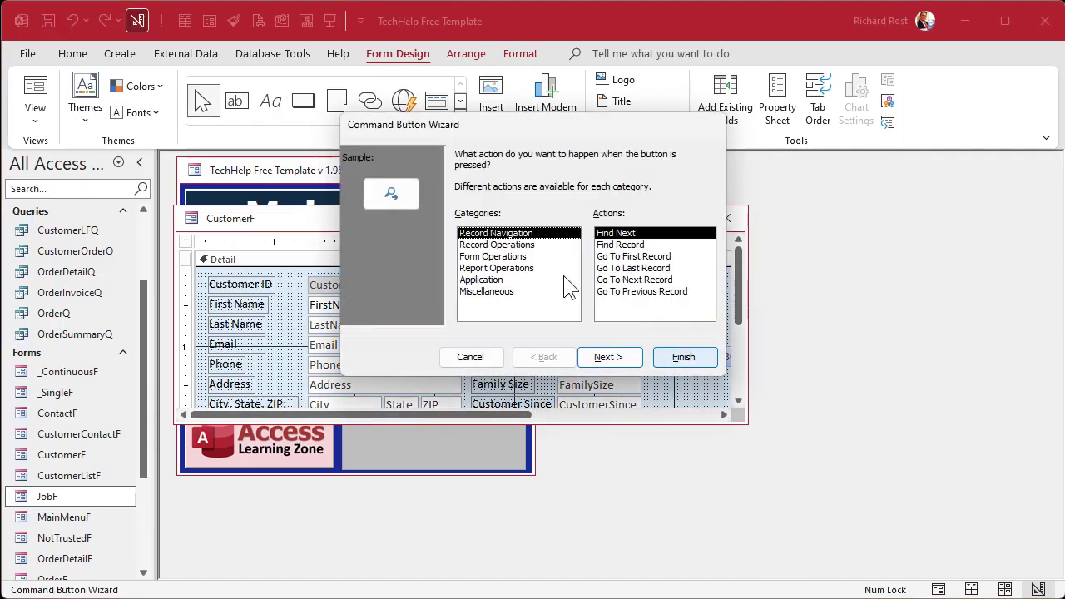
{"action": "left_click", "coordinate": [524, 256]}
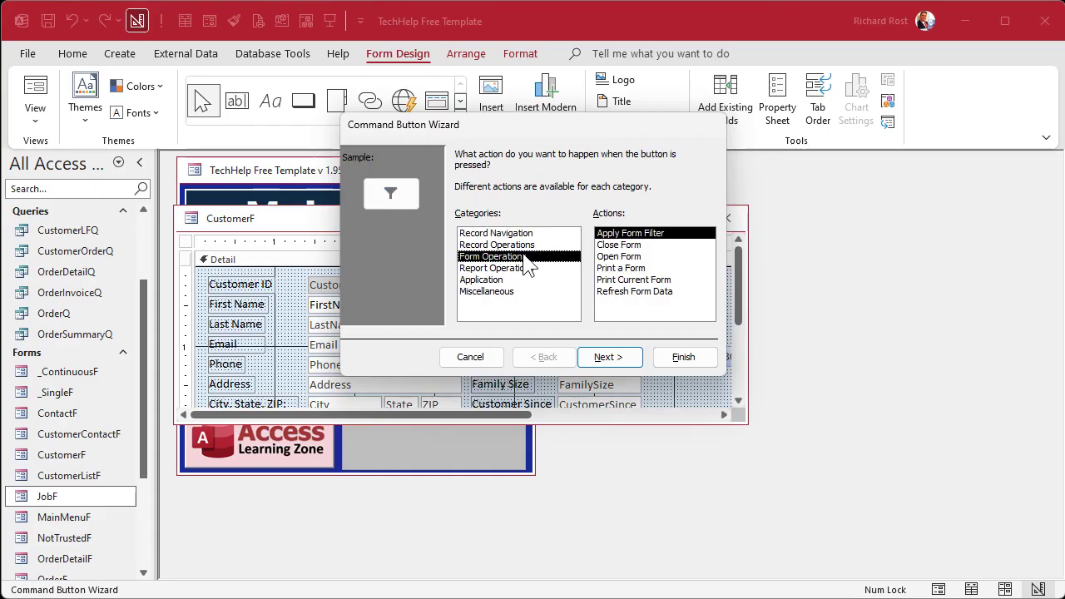
{"action": "left_click", "coordinate": [647, 258]}
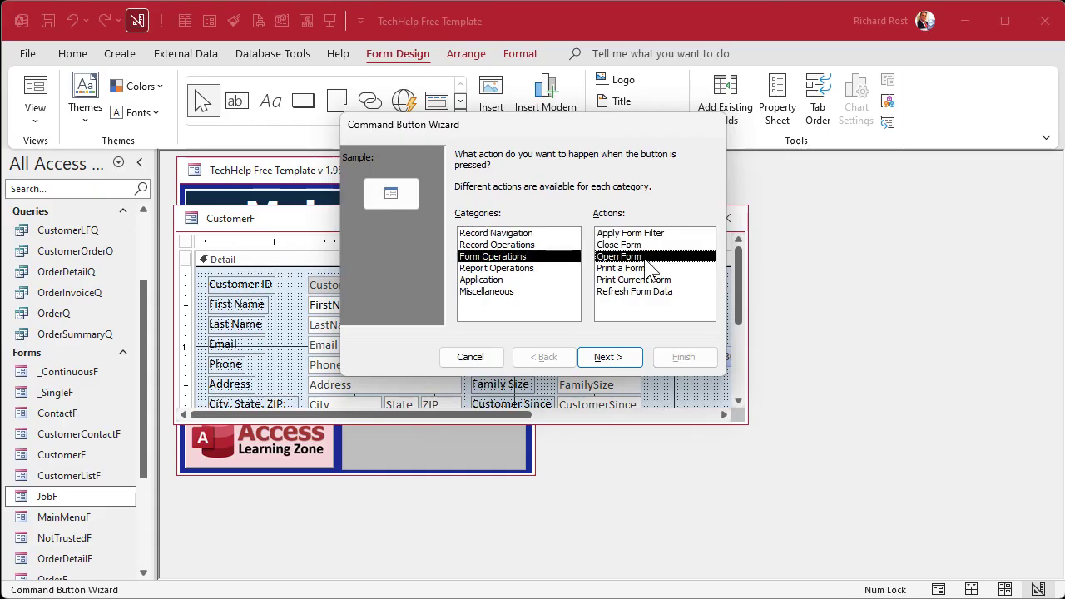
{"action": "left_click", "coordinate": [618, 360]}
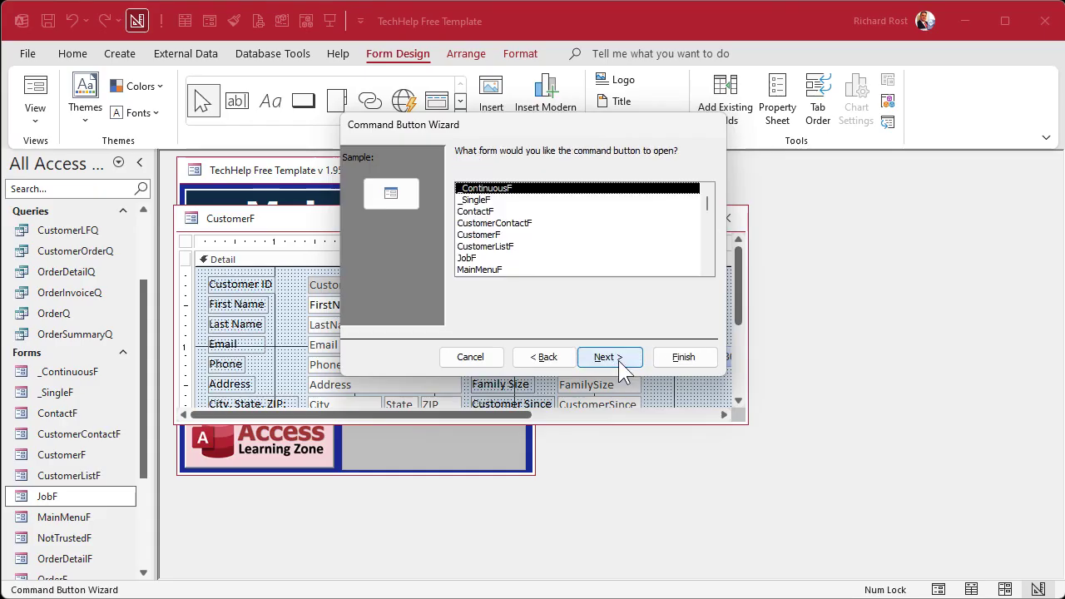
Step: Make the button open JobF and find specific data by matching CustomerID in CustomerF with CustomerID in JobF
{"action": "left_click", "coordinate": [475, 259]}
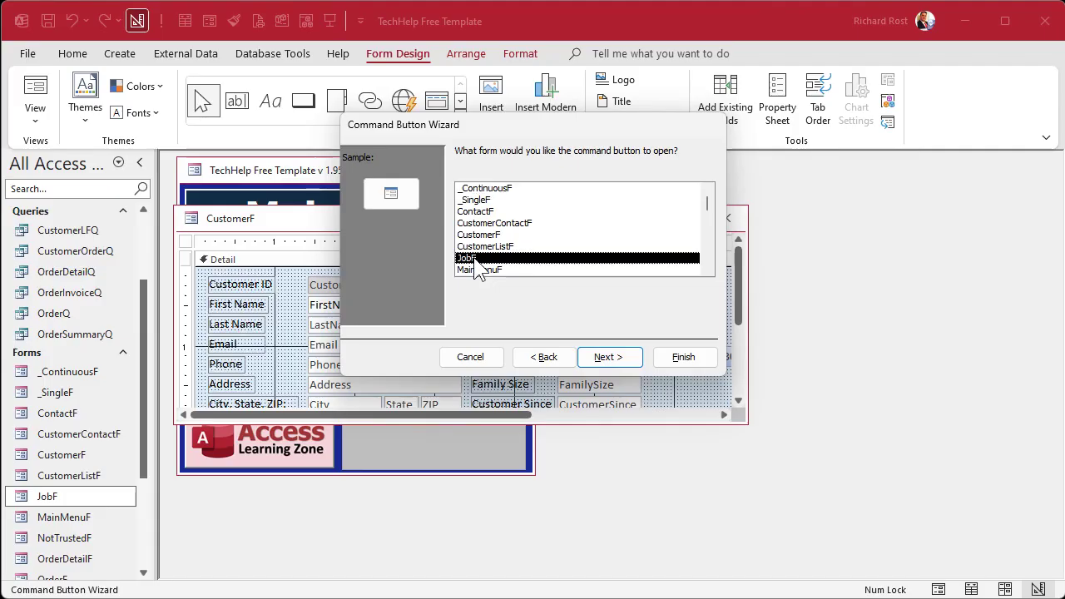
{"action": "left_click", "coordinate": [616, 360]}
{"action": "left_click", "coordinate": [532, 235]}
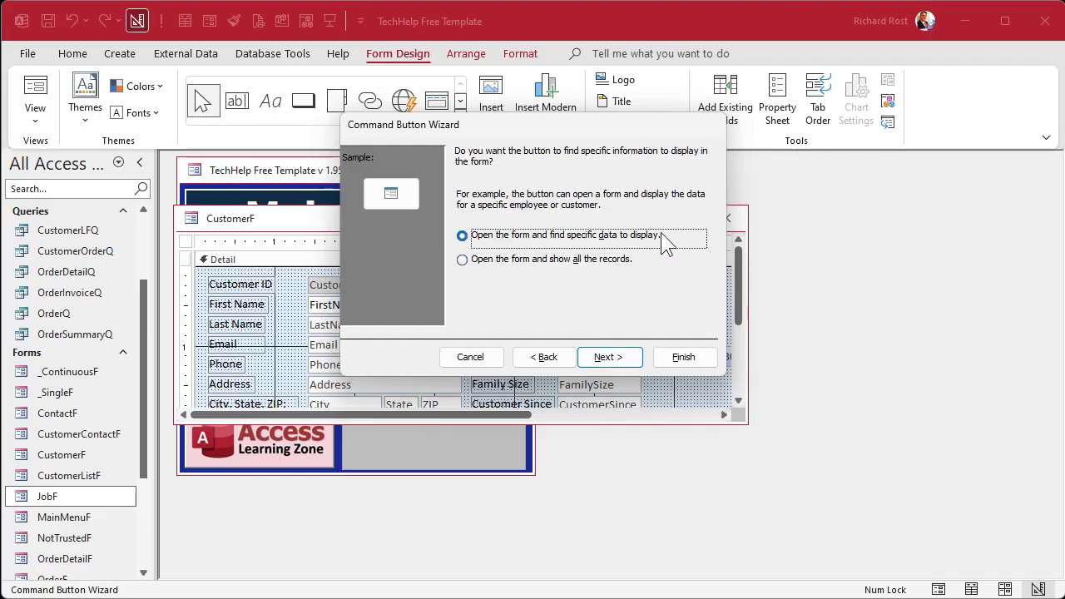
{"action": "left_click", "coordinate": [611, 357]}
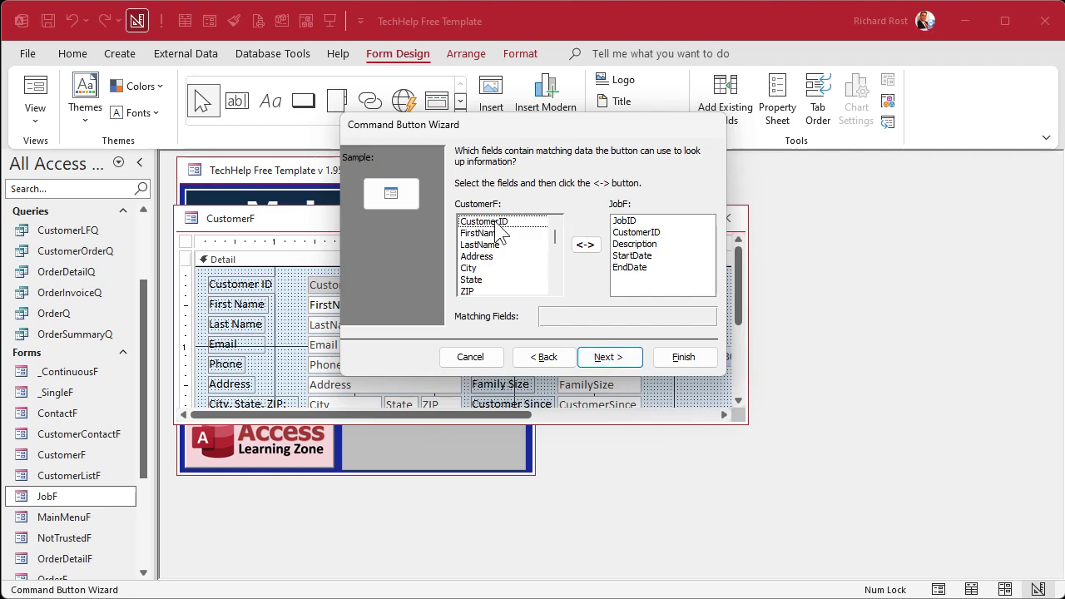
{"action": "left_click", "coordinate": [495, 226]}
{"action": "left_click", "coordinate": [648, 234]}
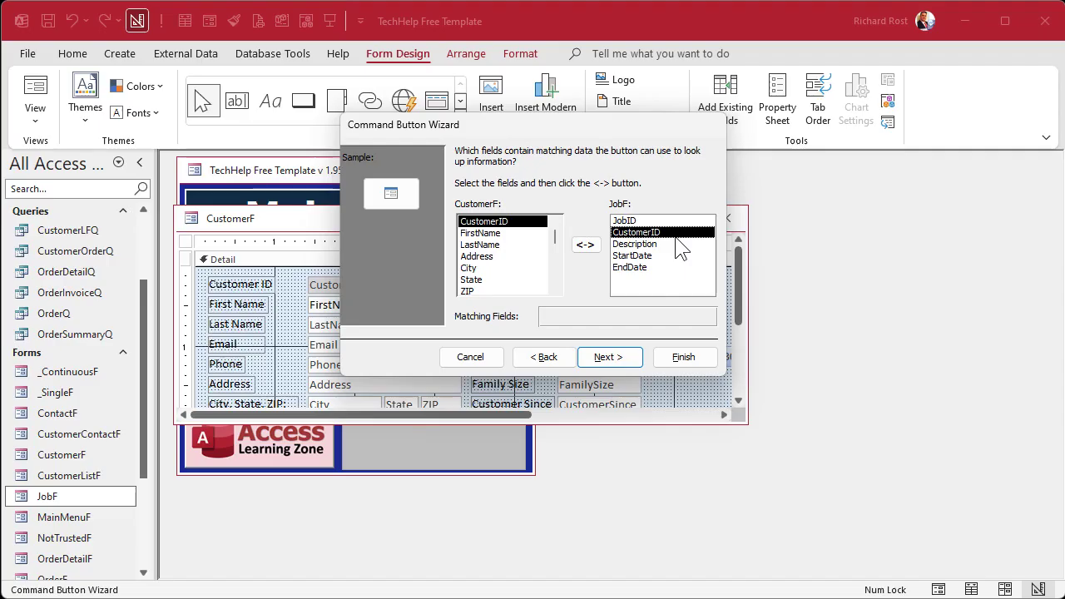
{"action": "left_click", "coordinate": [586, 246]}
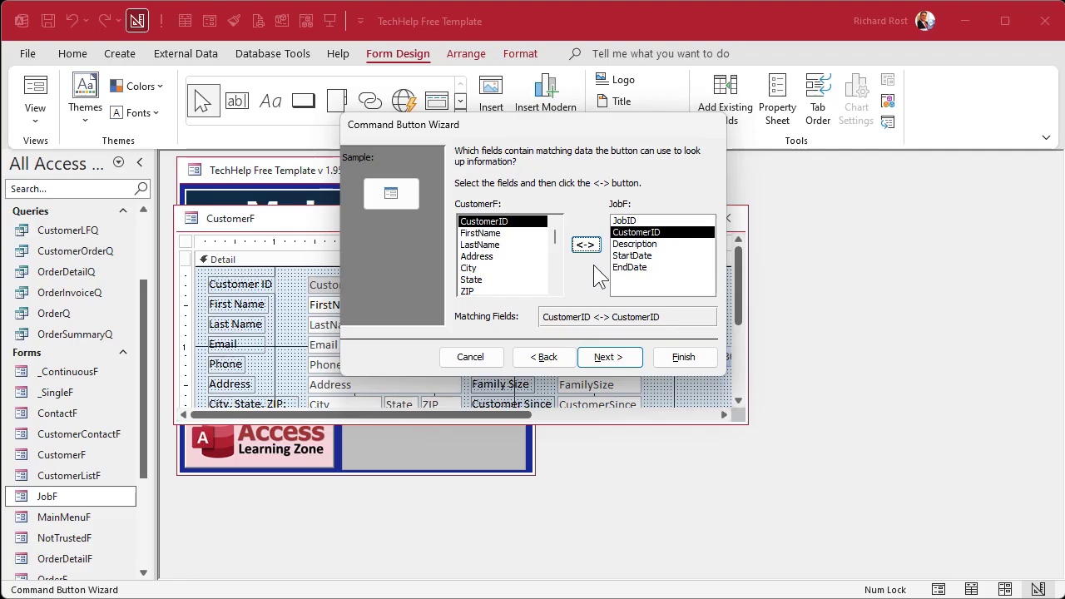
Step: Give the button the text Jobs, name it JobBtn, and finish the wizard
{"action": "left_click", "coordinate": [606, 357]}
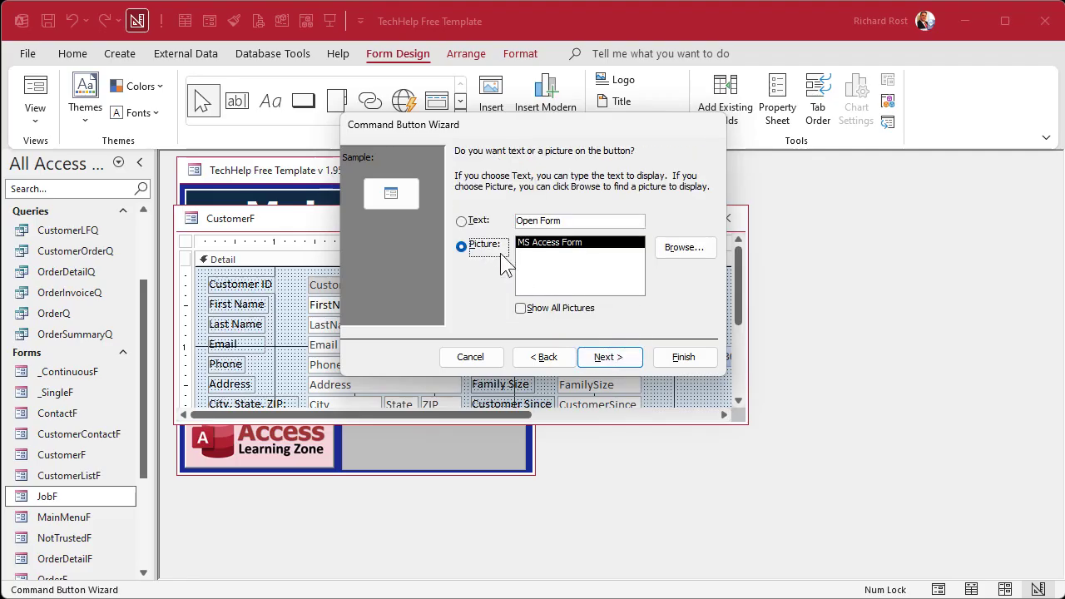
{"action": "left_click", "coordinate": [480, 222]}
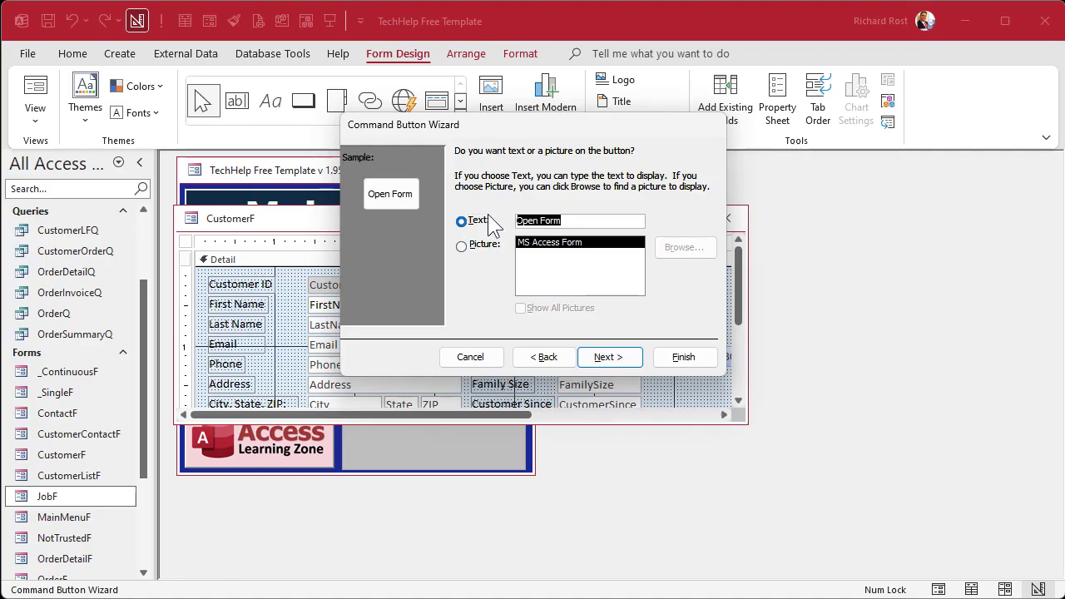
{"action": "type", "text": "Jobs"}
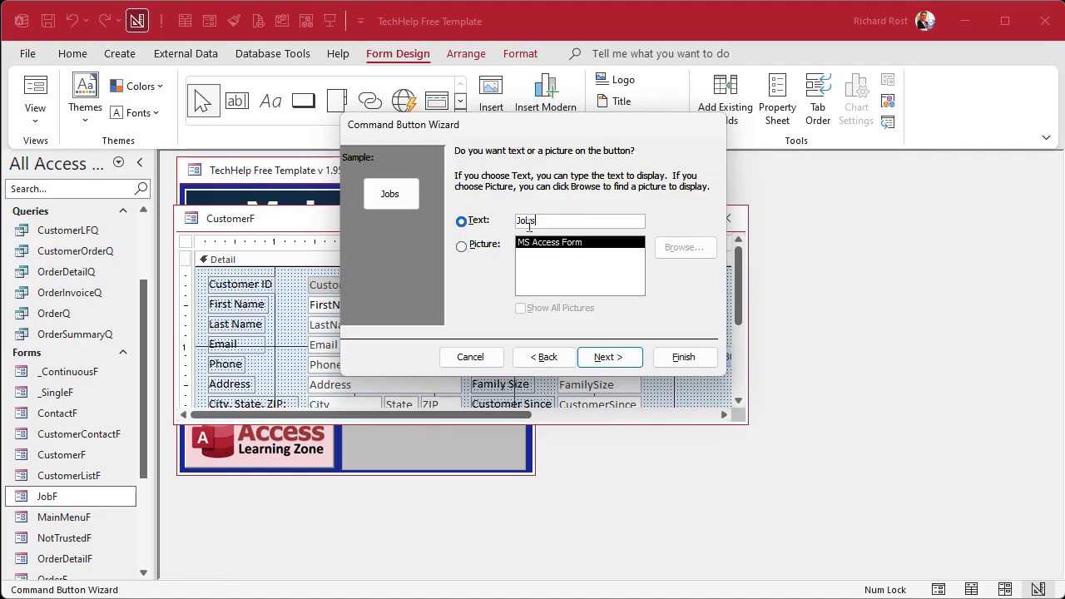
{"action": "left_click", "coordinate": [608, 358]}
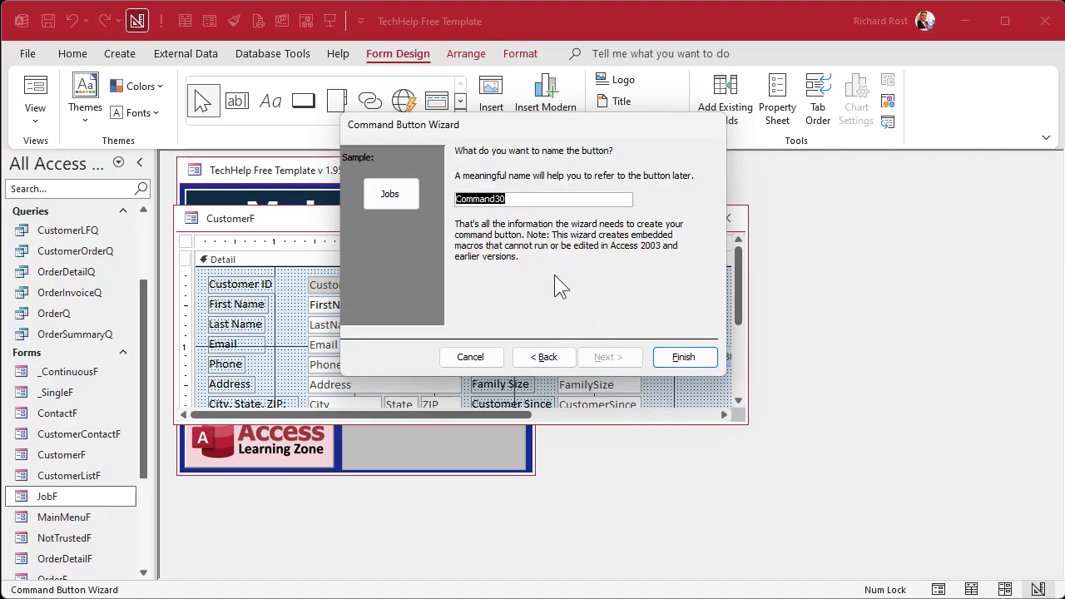
{"action": "type", "text": "JobBtn"}
{"action": "left_click", "coordinate": [683, 359]}
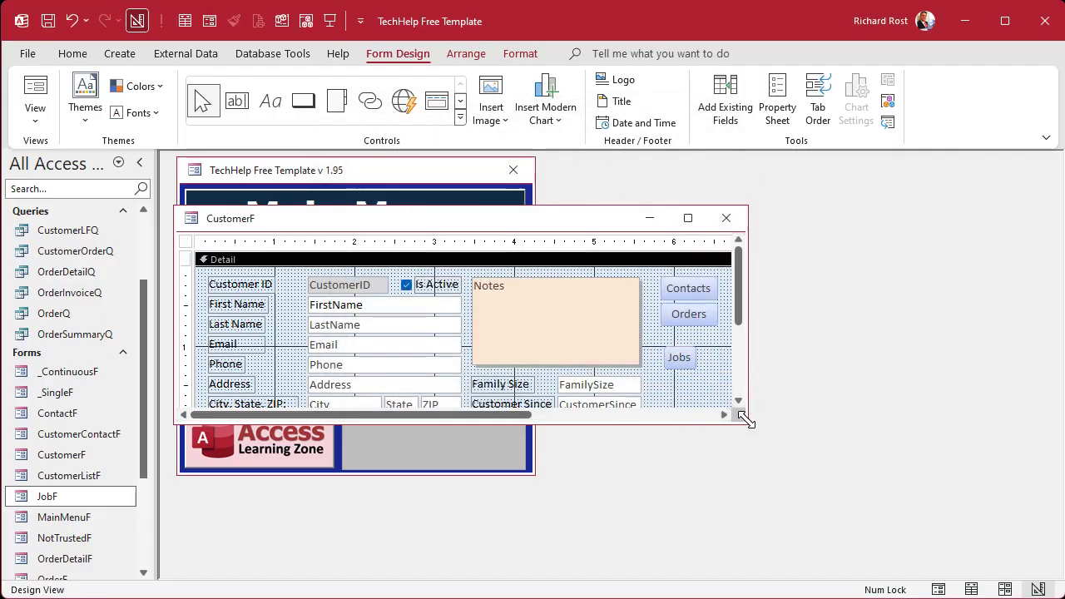
Step: Align the Jobs button directly under Orders at the same size and narrow CustomerF's width slightly
{"action": "left_click_drag", "start_coordinate": [744, 419], "coordinate": [845, 493]}
{"action": "left_click_drag", "start_coordinate": [686, 357], "coordinate": [715, 341]}
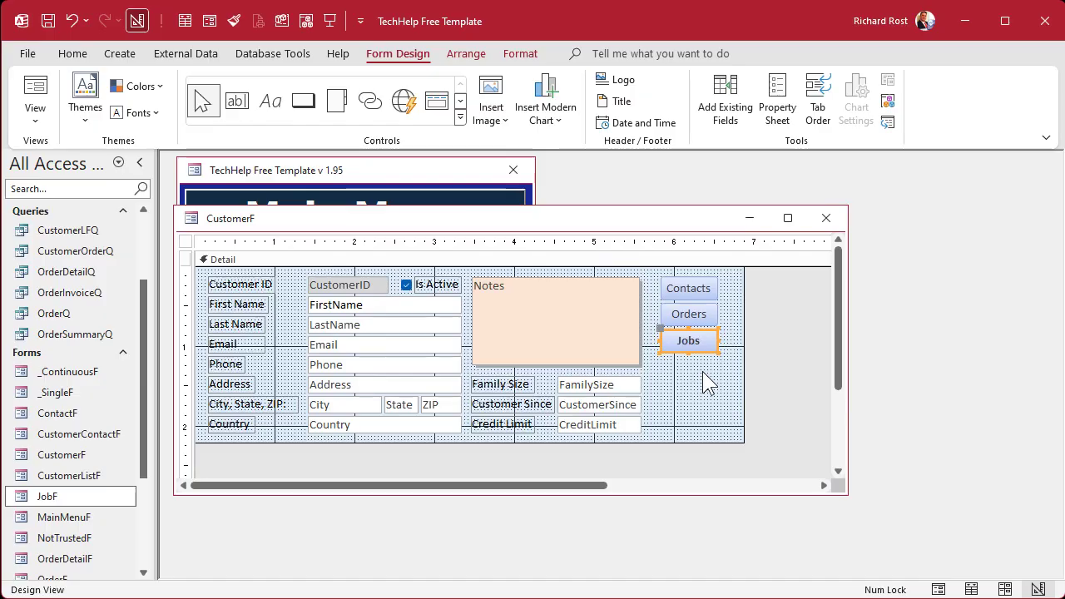
{"action": "left_click", "coordinate": [702, 372]}
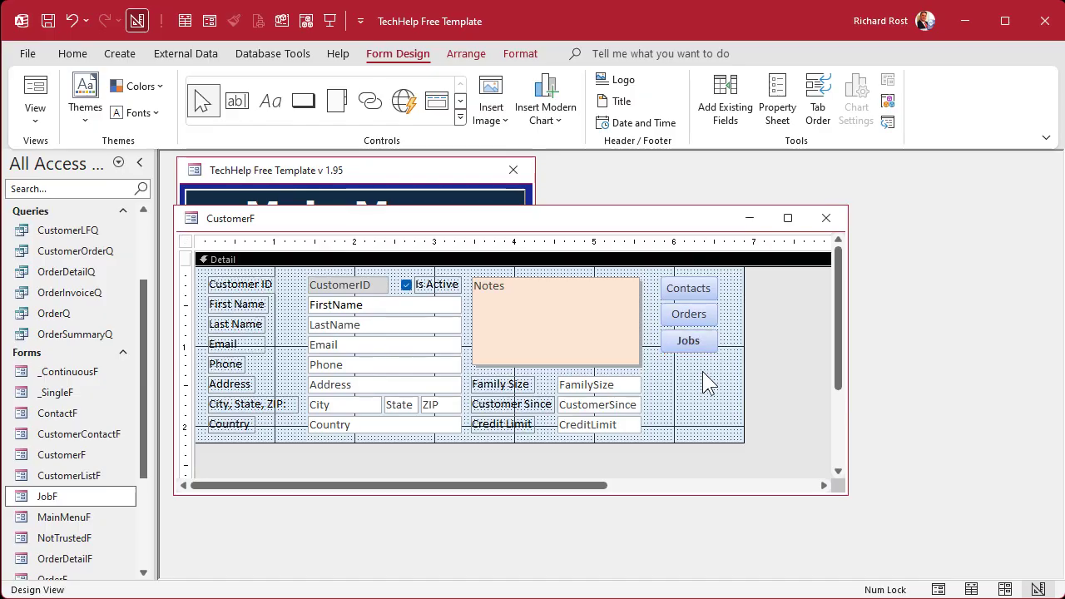
{"action": "left_click_drag", "start_coordinate": [741, 361], "coordinate": [727, 359]}
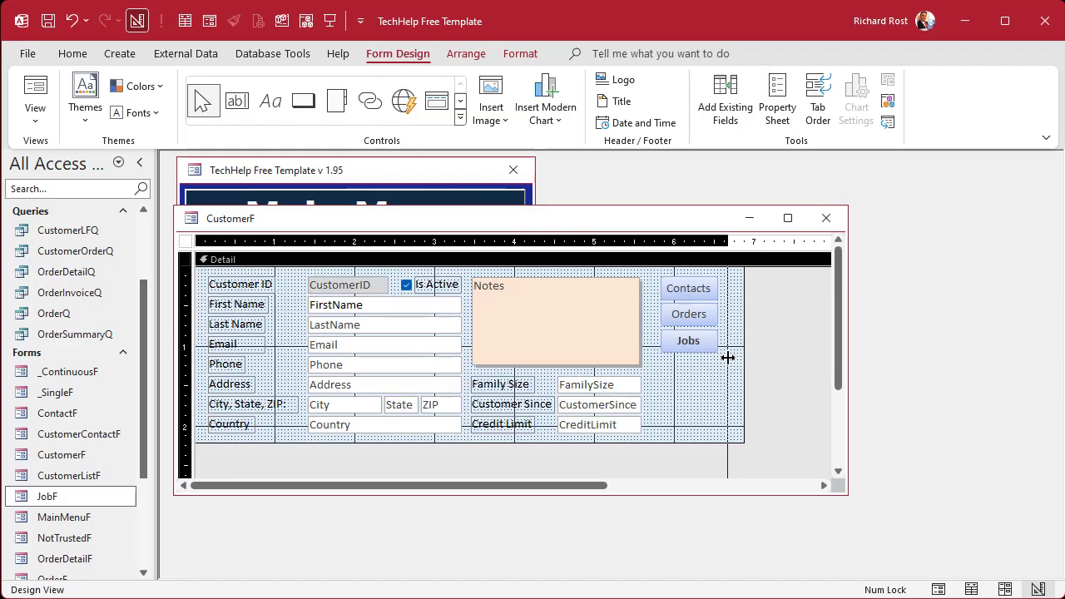
Step: Close CustomerF with its changes saved and test the Jobs button on the first customer's record
{"action": "left_click", "coordinate": [825, 218]}
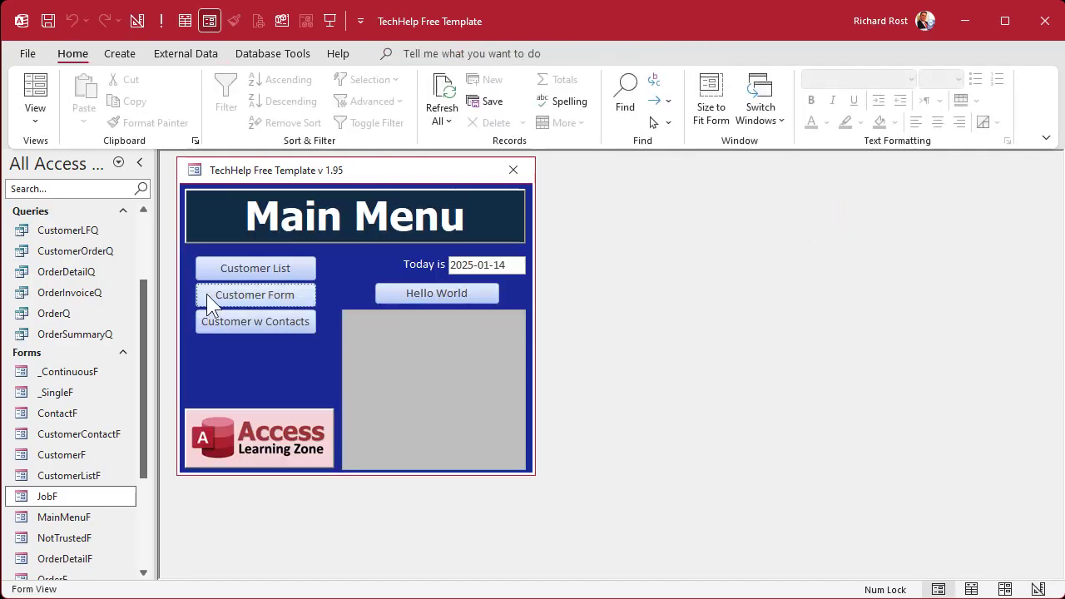
{"action": "left_click", "coordinate": [208, 296]}
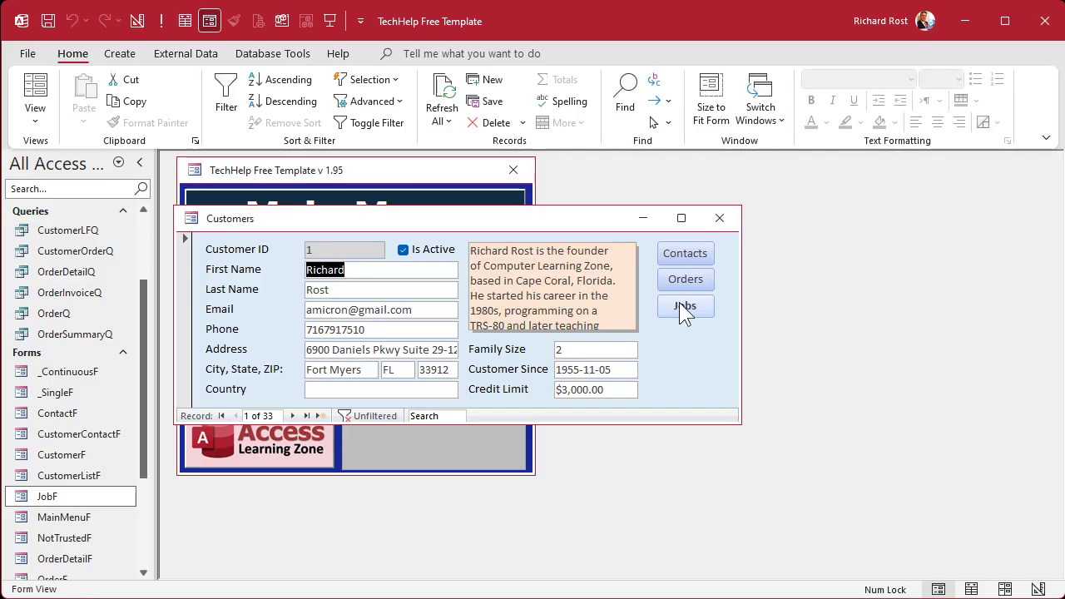
{"action": "left_click", "coordinate": [679, 303]}
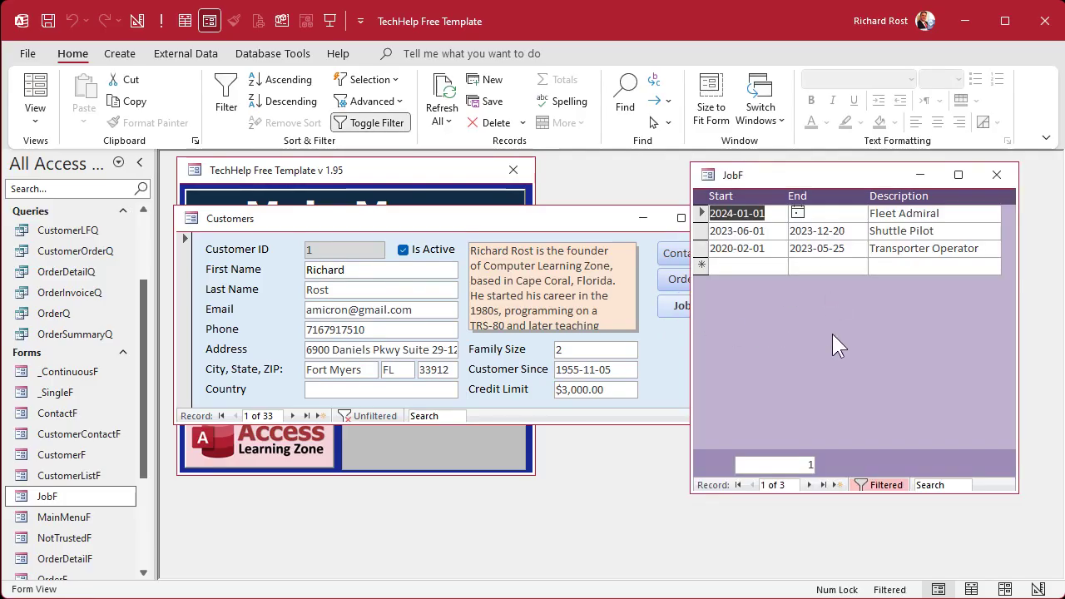
Step: Check the jobs shown for the first customer, open the second customer's jobs to compare, and close JobF after each check
{"action": "left_click", "coordinate": [770, 249]}
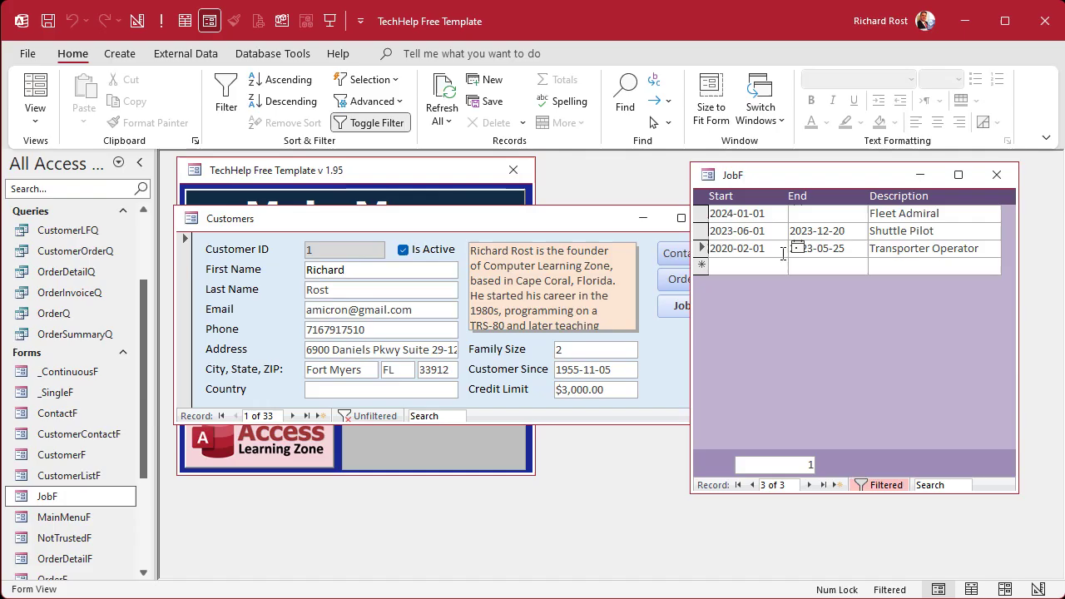
{"action": "left_click", "coordinate": [996, 175]}
{"action": "left_click", "coordinate": [292, 415]}
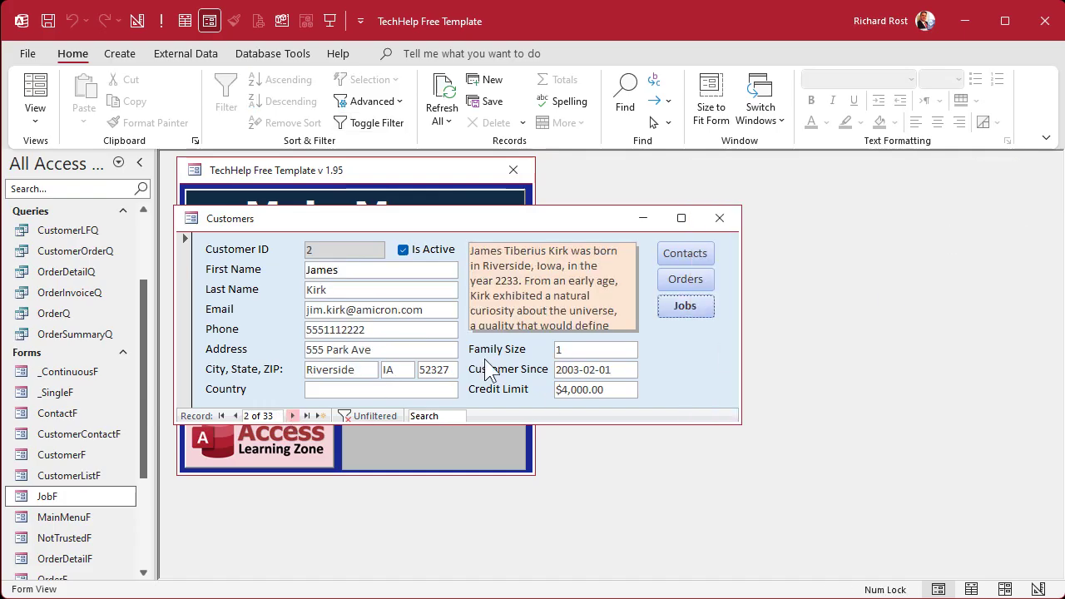
{"action": "left_click", "coordinate": [684, 305]}
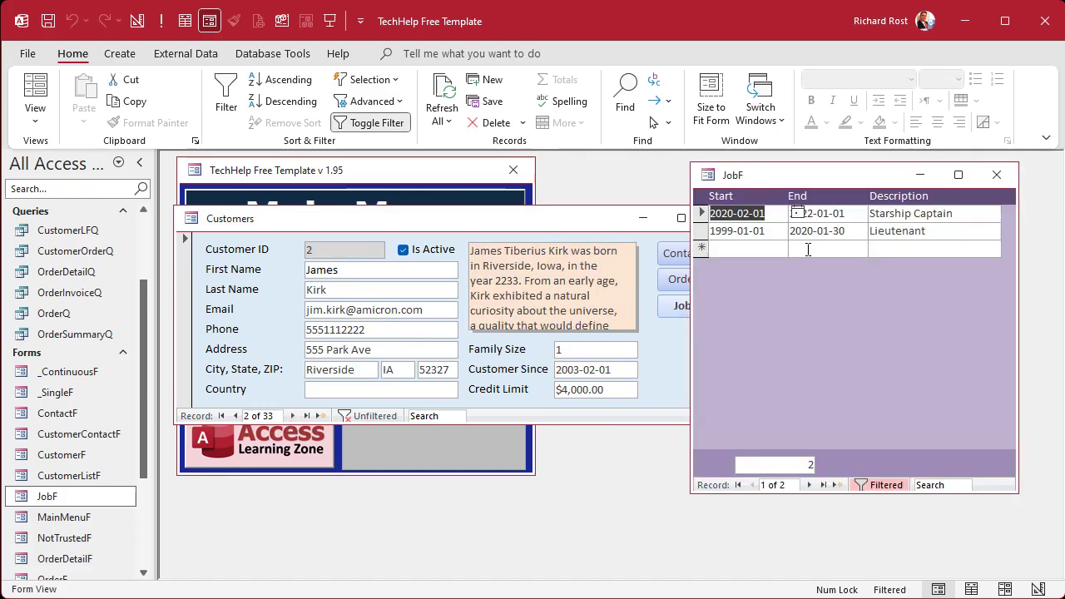
{"action": "left_click", "coordinate": [769, 230]}
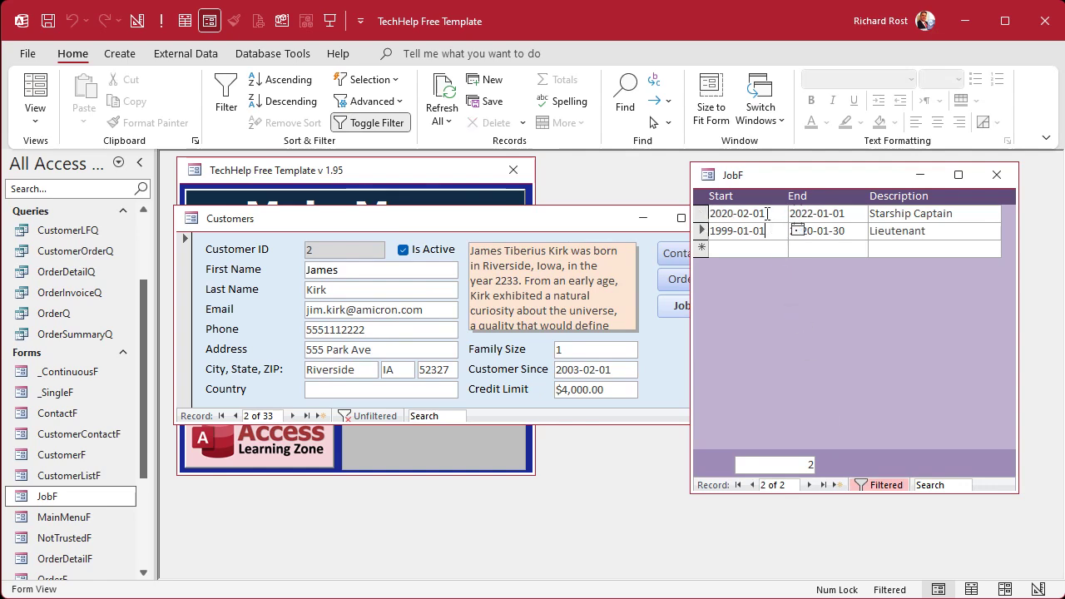
{"action": "left_click", "coordinate": [995, 173]}
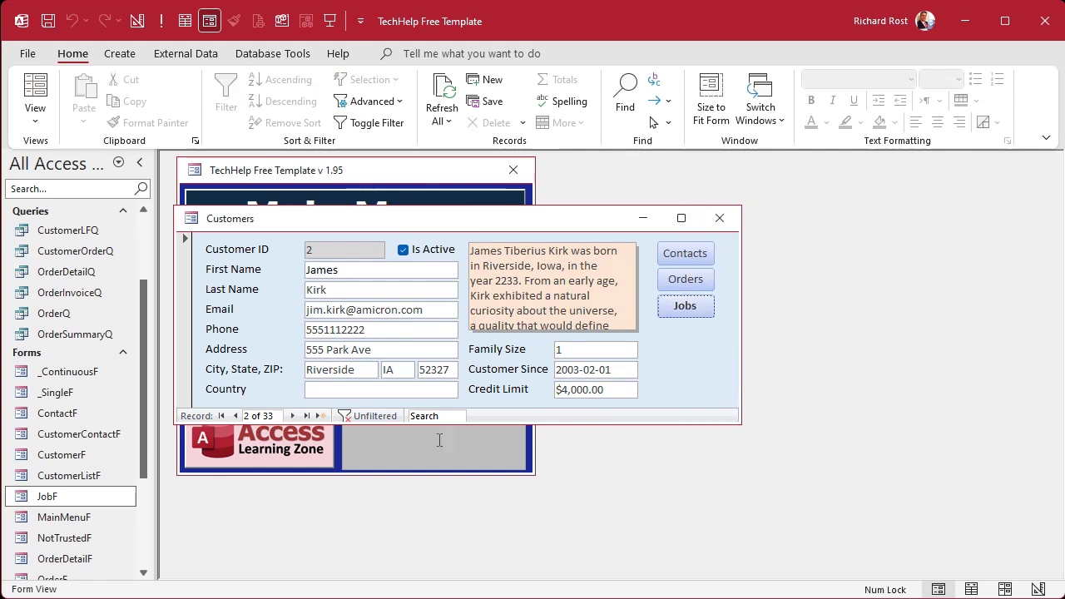
Step: Open the third customer's jobs and check the footer CustomerID on the blank new row
{"action": "left_click", "coordinate": [292, 415]}
{"action": "left_click", "coordinate": [687, 307]}
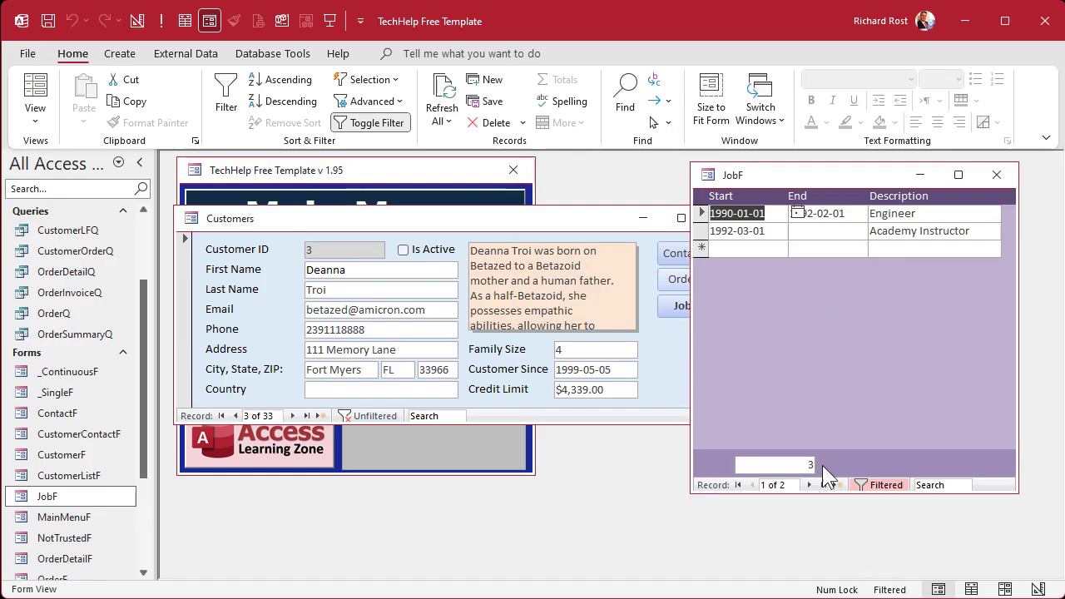
{"action": "left_click", "coordinate": [747, 248]}
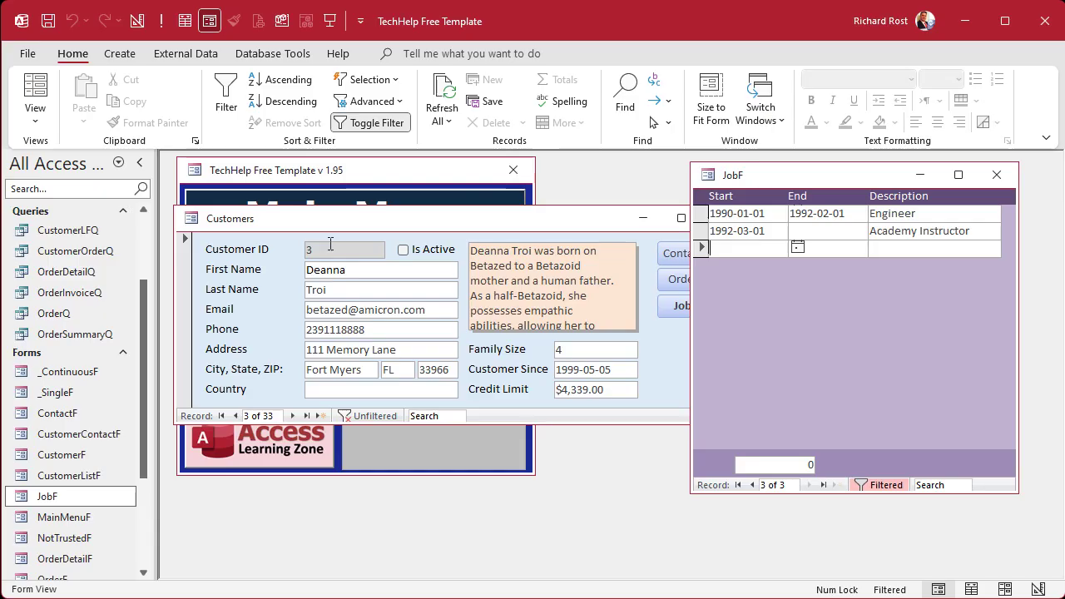
Step: Set the default value of JobF's footer CustomerID text box to =Forms!CustomerF!CustomerID
{"action": "right_click", "coordinate": [862, 177]}
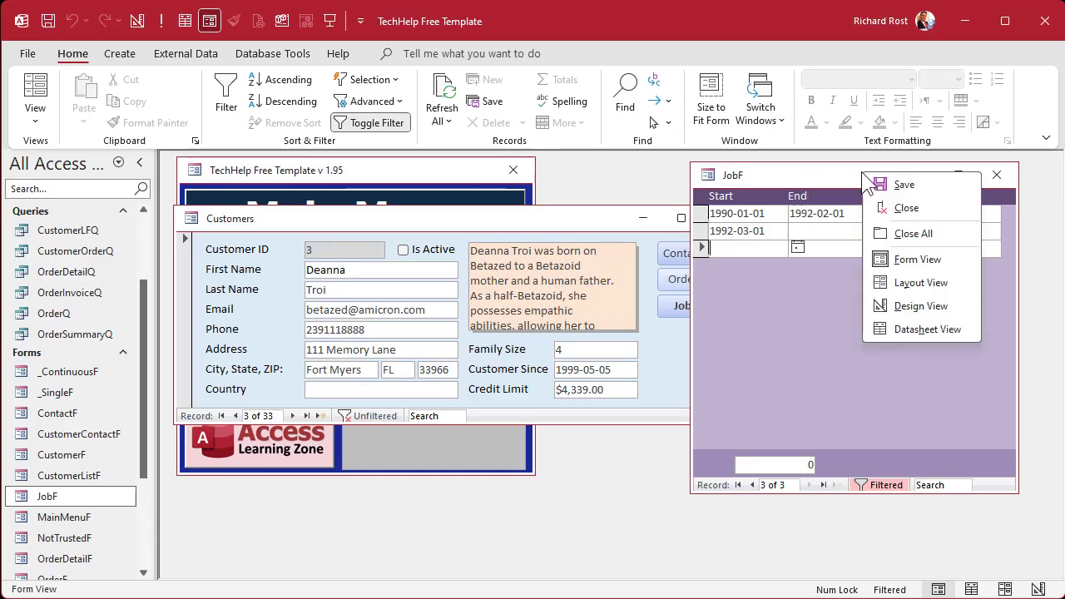
{"action": "left_click", "coordinate": [909, 308]}
{"action": "left_click", "coordinate": [771, 302]}
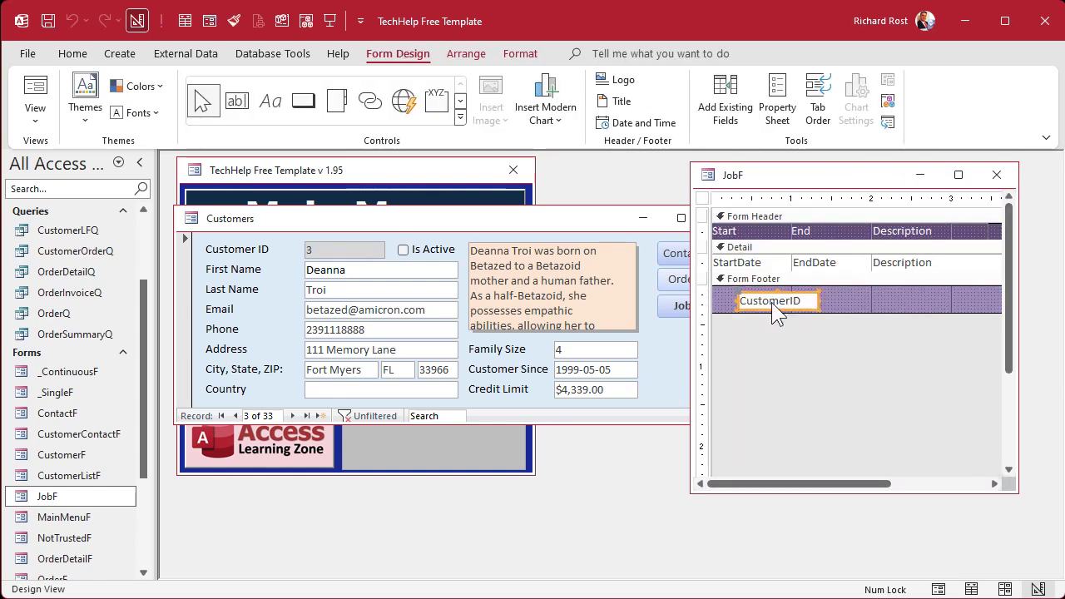
{"action": "double_click", "coordinate": [771, 302]}
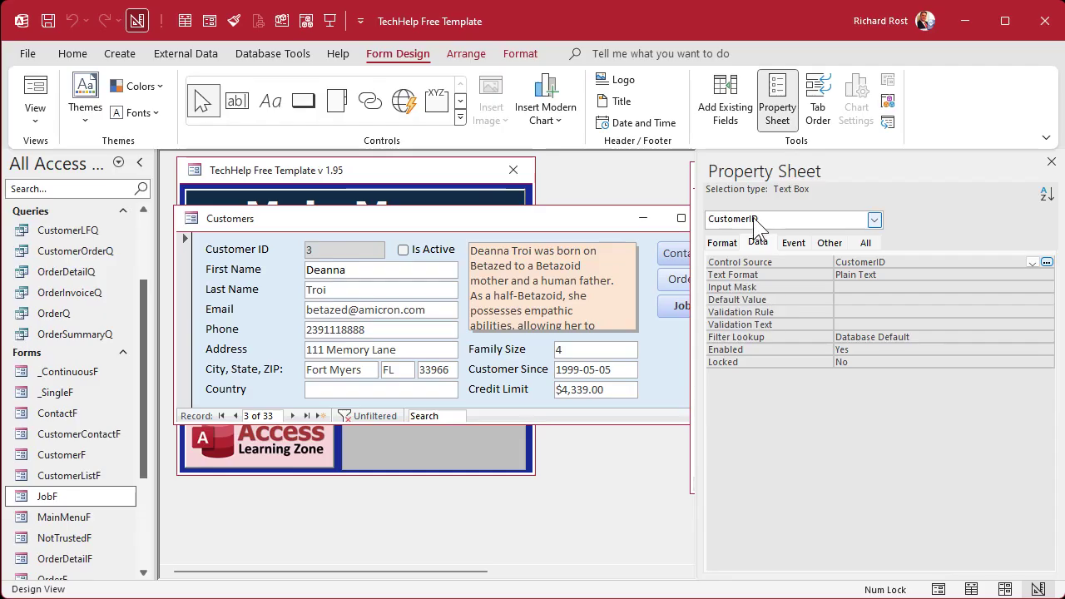
{"action": "left_click", "coordinate": [885, 299]}
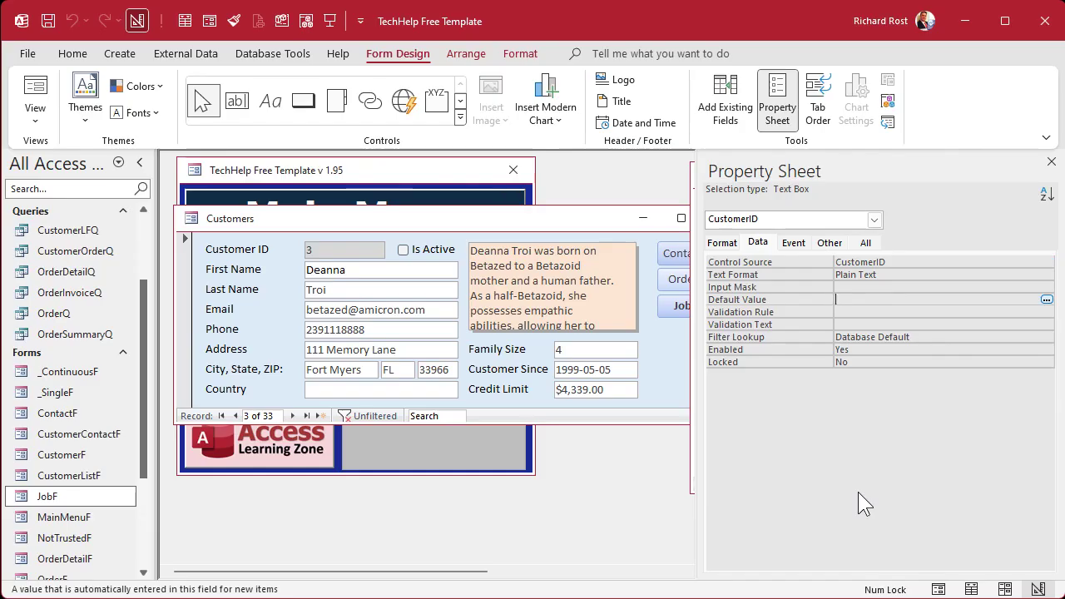
{"action": "key", "text": "shift+F2"}
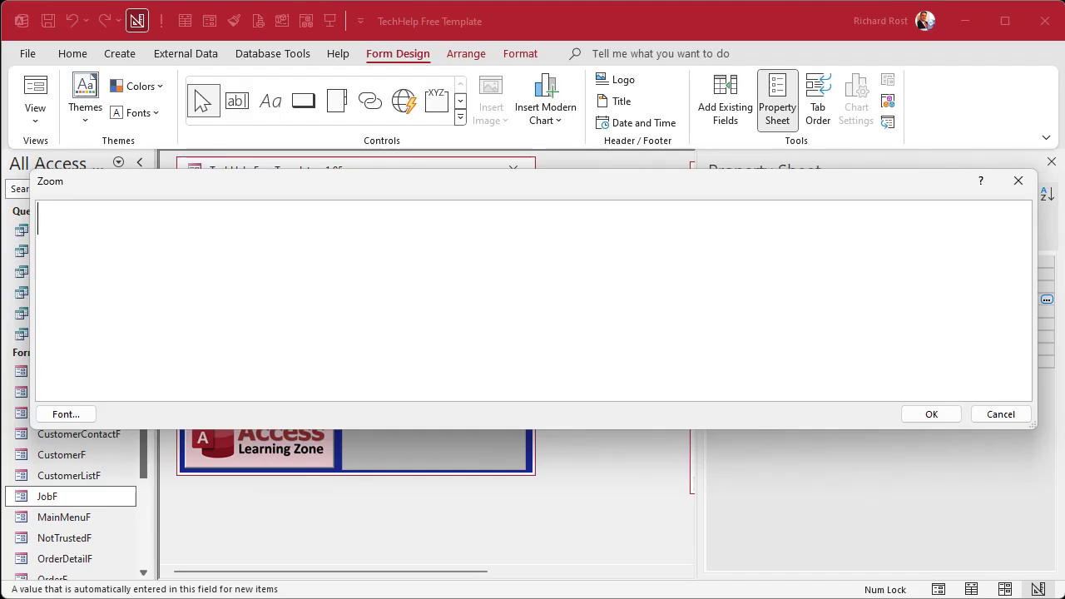
{"action": "type", "text": "=Forms"}
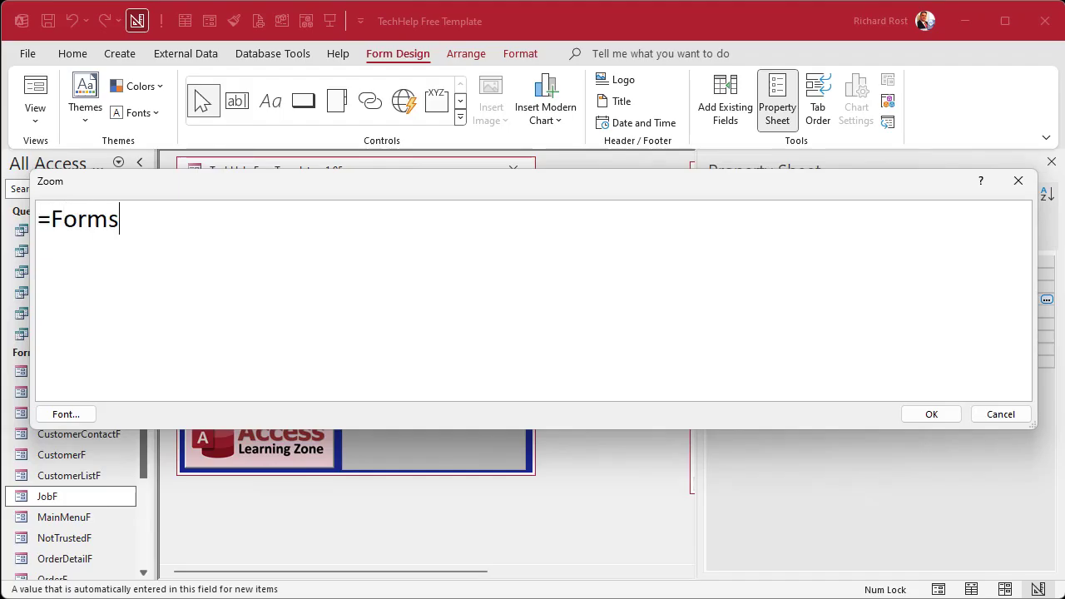
{"action": "type", "text": "!CustomerF!CustomerID"}
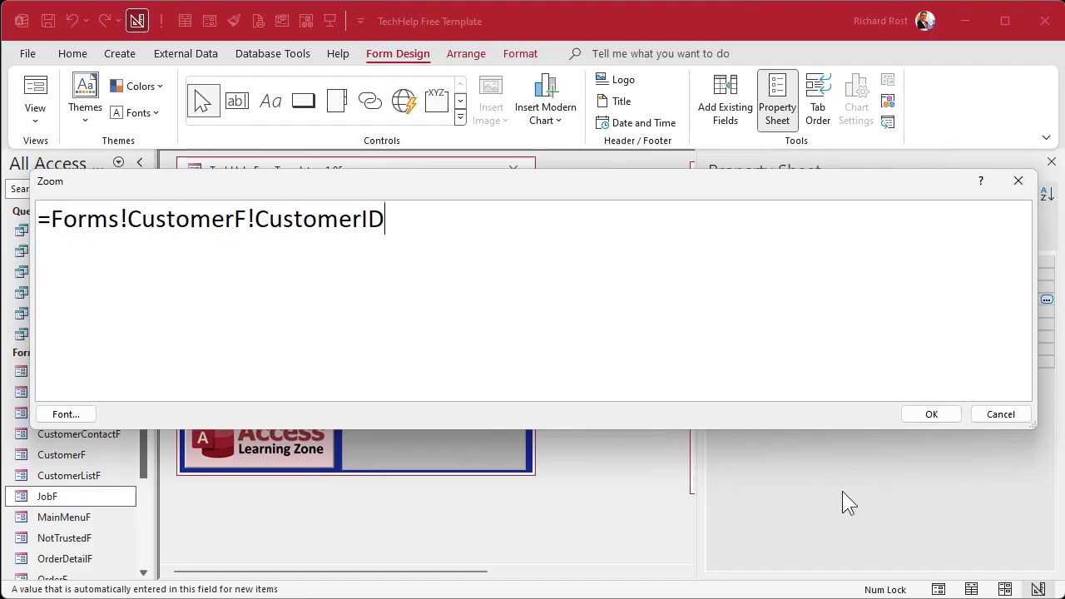
{"action": "left_click_drag", "start_coordinate": [612, 190], "coordinate": [602, 294]}
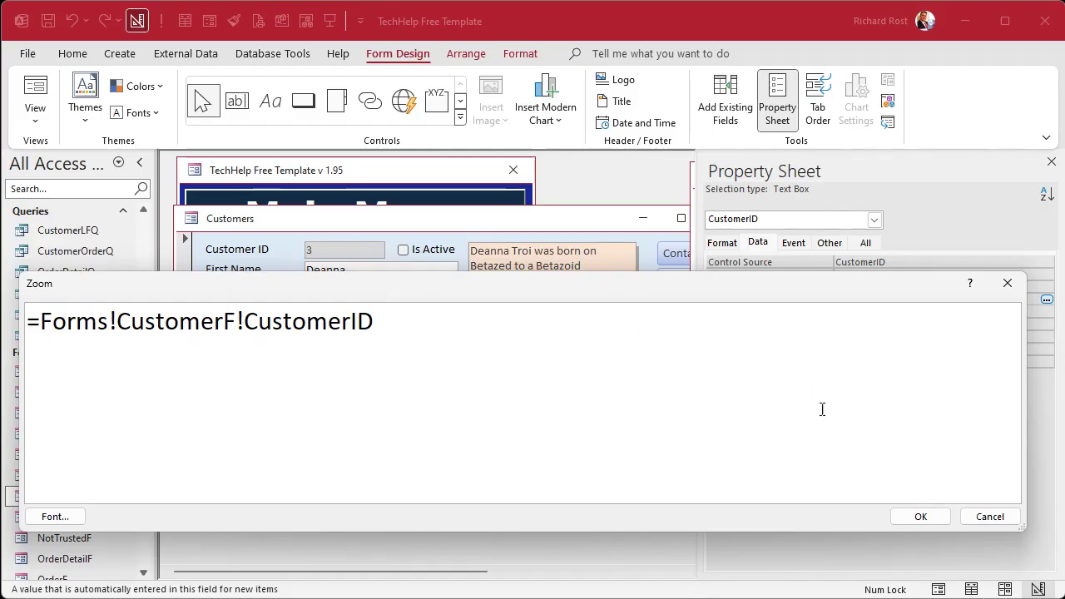
{"action": "left_click", "coordinate": [923, 516]}
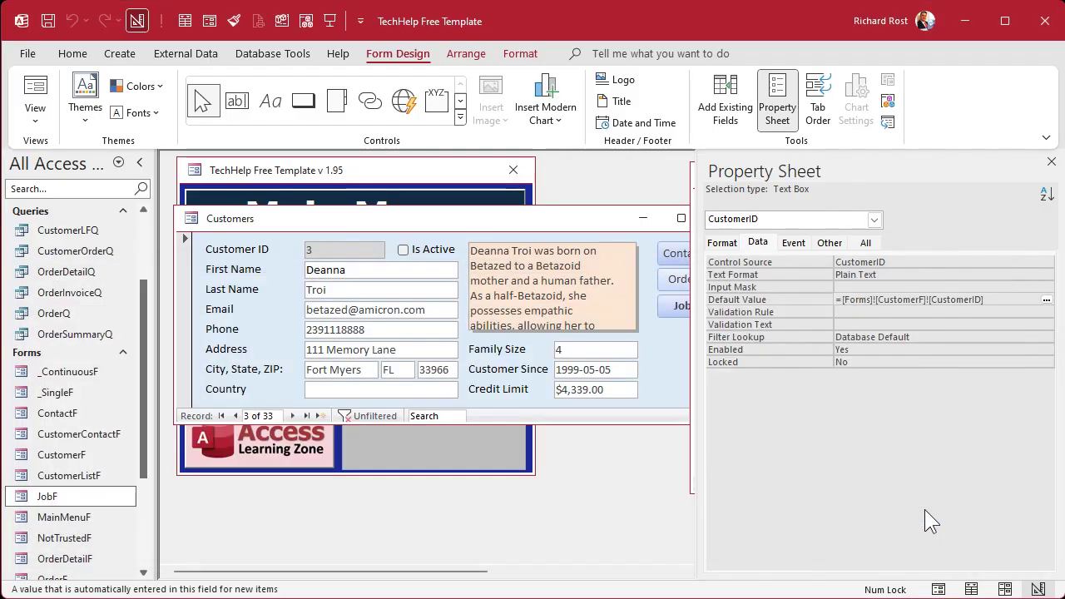
{"action": "left_click", "coordinate": [1050, 161]}
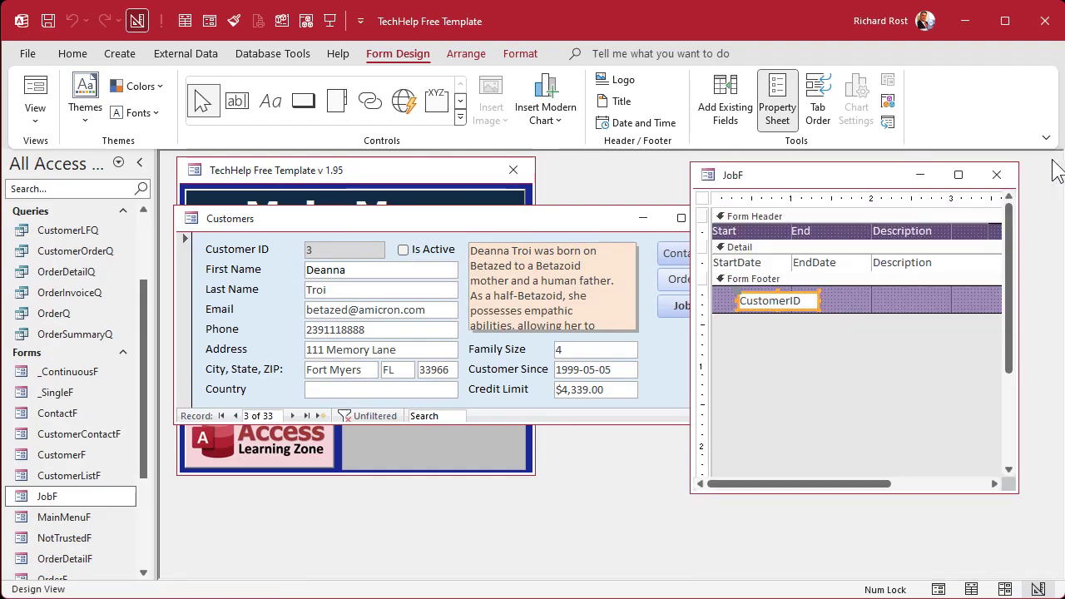
Step: Close JobF with its changes saved, reopen it for the third customer, and check CustomerID on the blank new row
{"action": "left_click", "coordinate": [1011, 175]}
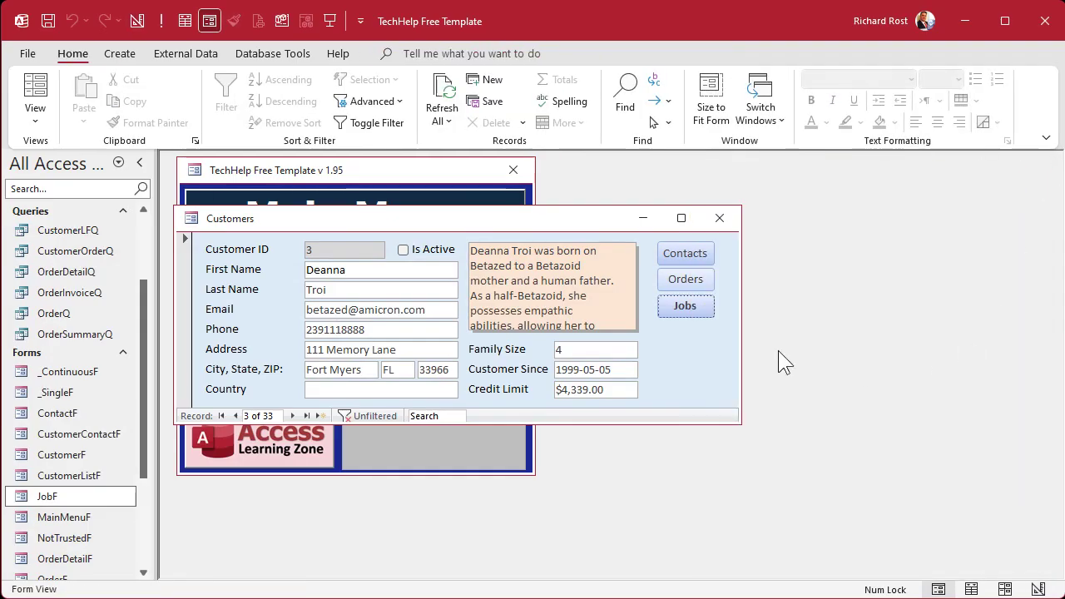
{"action": "left_click", "coordinate": [662, 309]}
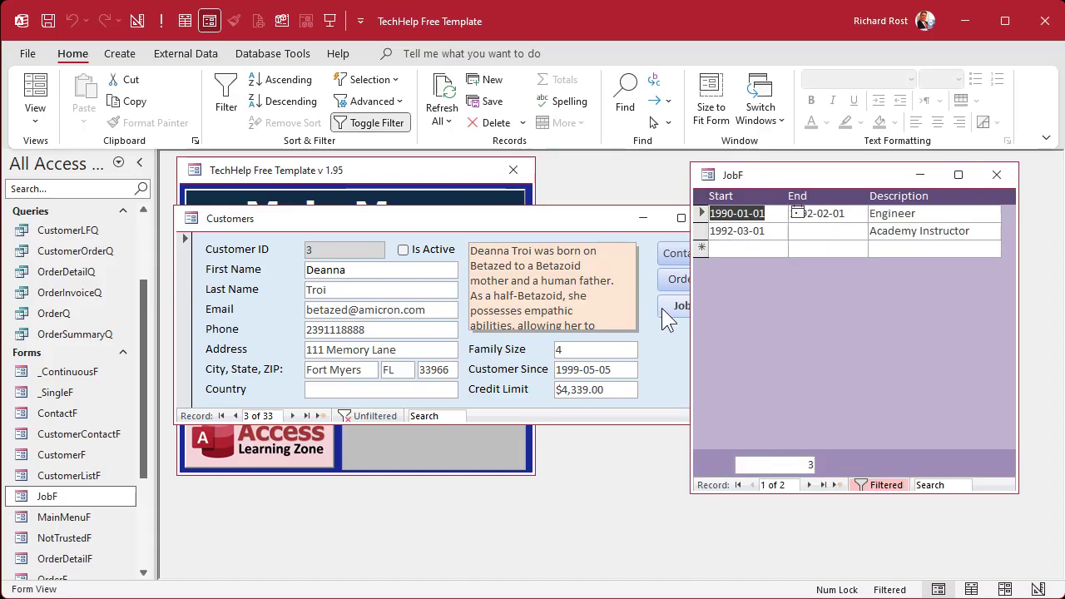
{"action": "left_click", "coordinate": [772, 249]}
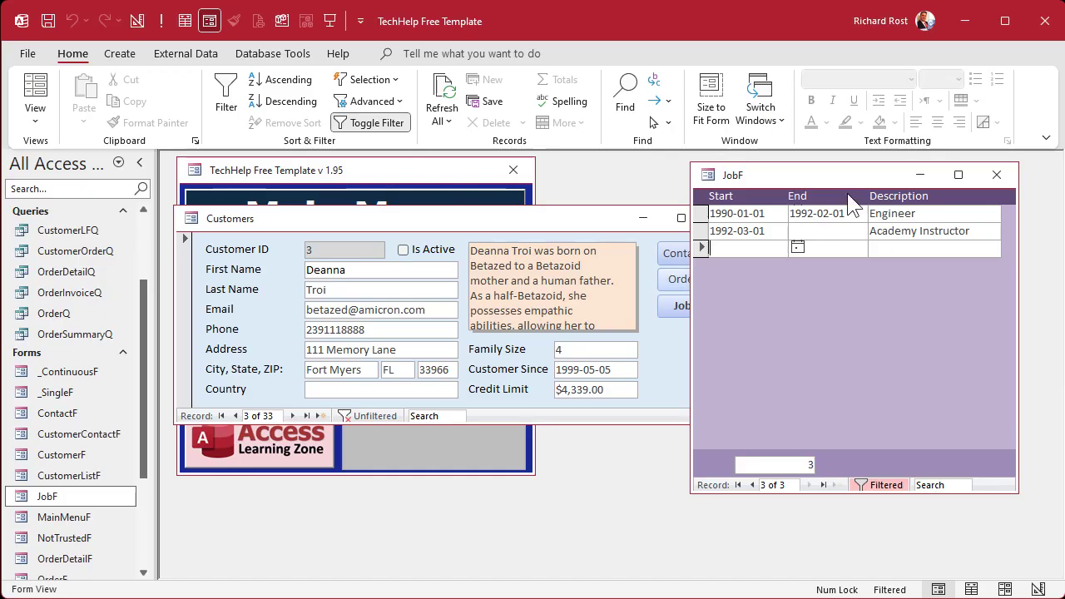
Step: Advance the customer form to the fourth record with JobF still open, compare the two forms, and close the customer form
{"action": "left_click", "coordinate": [386, 219]}
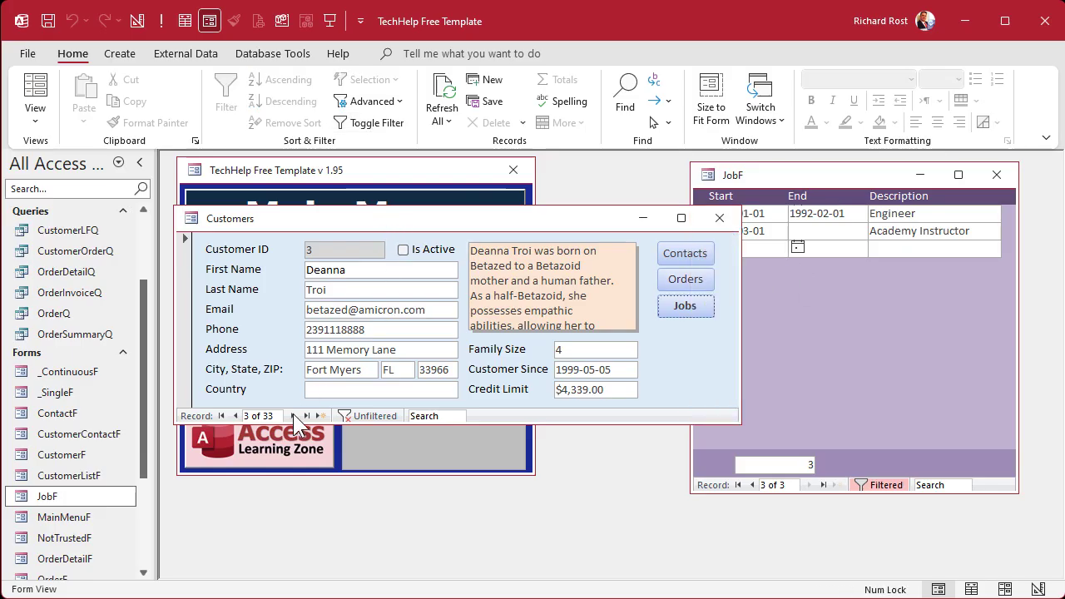
{"action": "left_click", "coordinate": [292, 415]}
{"action": "left_click", "coordinate": [906, 323]}
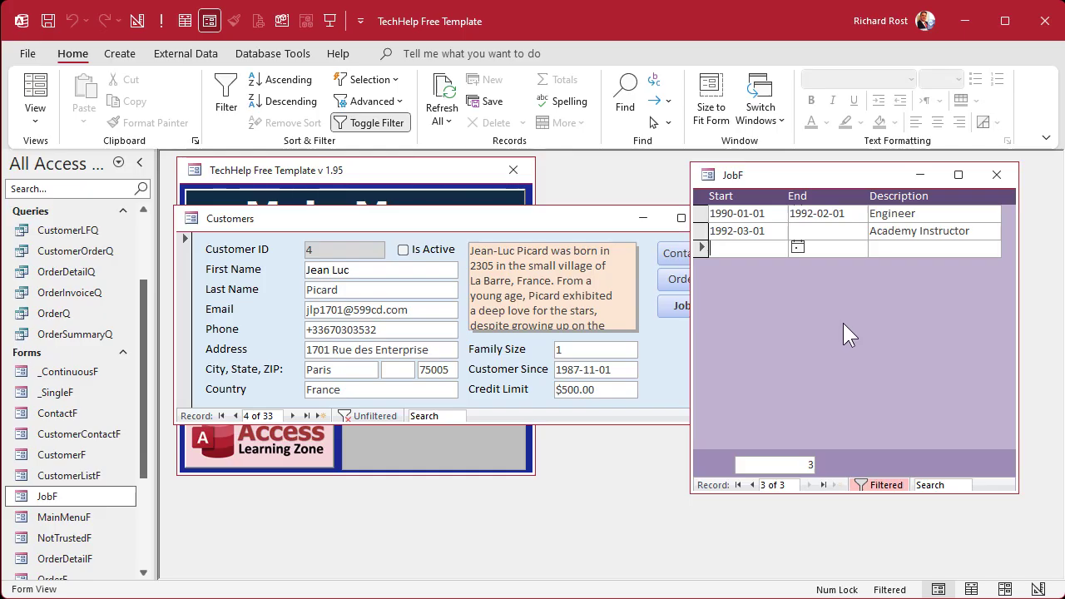
{"action": "left_click", "coordinate": [558, 219]}
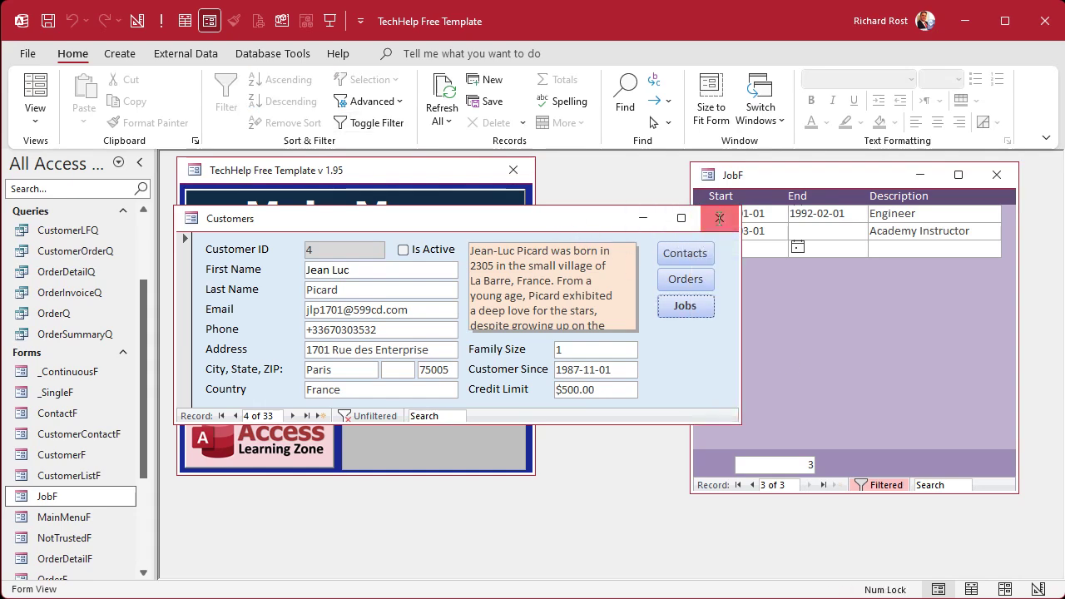
{"action": "left_click", "coordinate": [719, 218]}
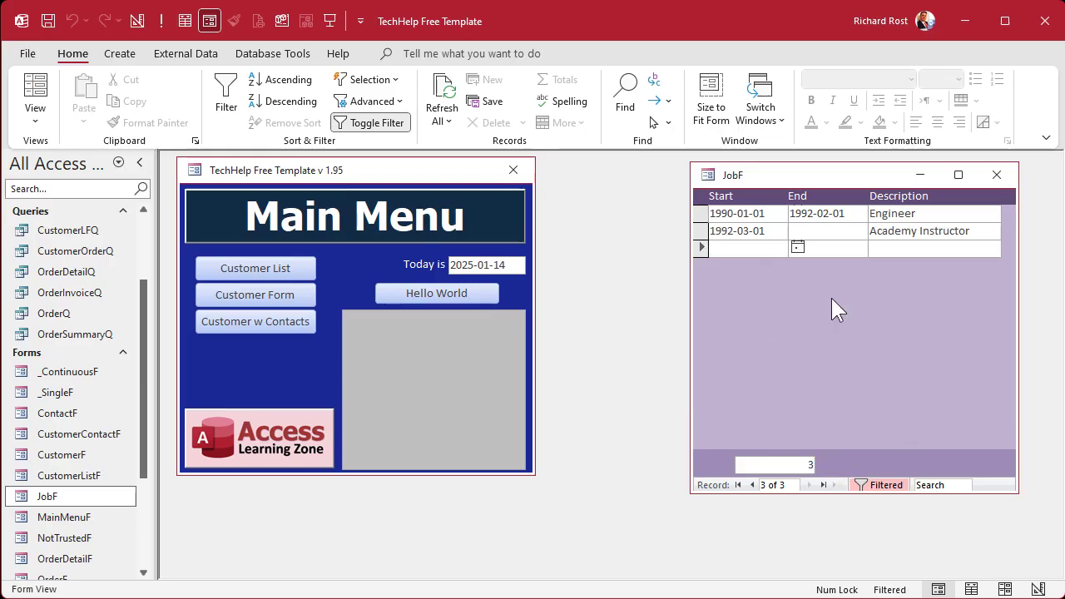
Step: Give the CustomerID text box in JobF's footer a red background and a white font in Design View
{"action": "right_click", "coordinate": [830, 178]}
{"action": "left_click", "coordinate": [894, 311]}
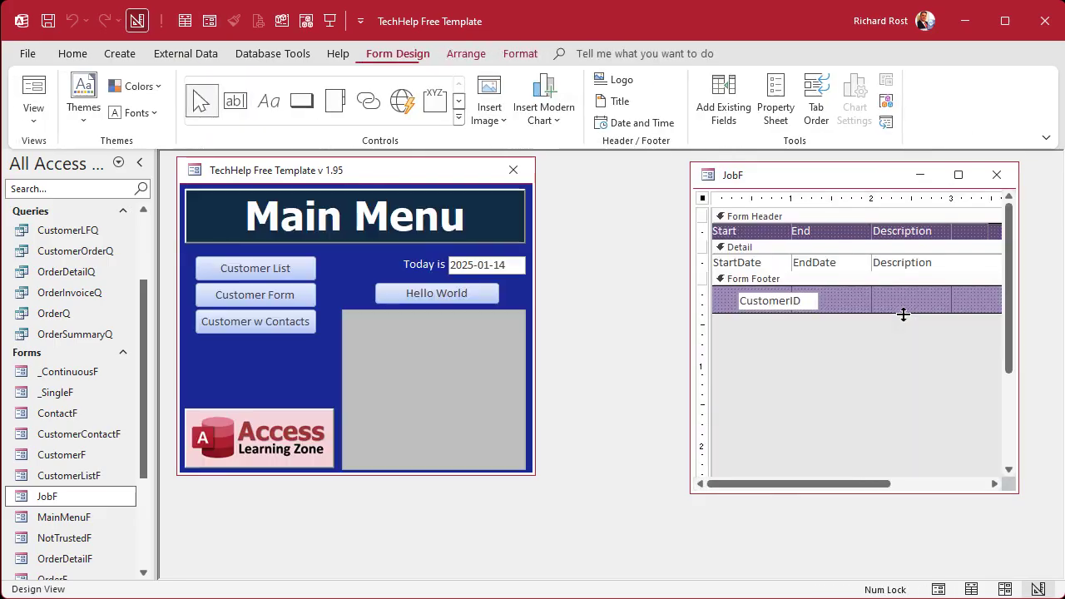
{"action": "left_click", "coordinate": [778, 300]}
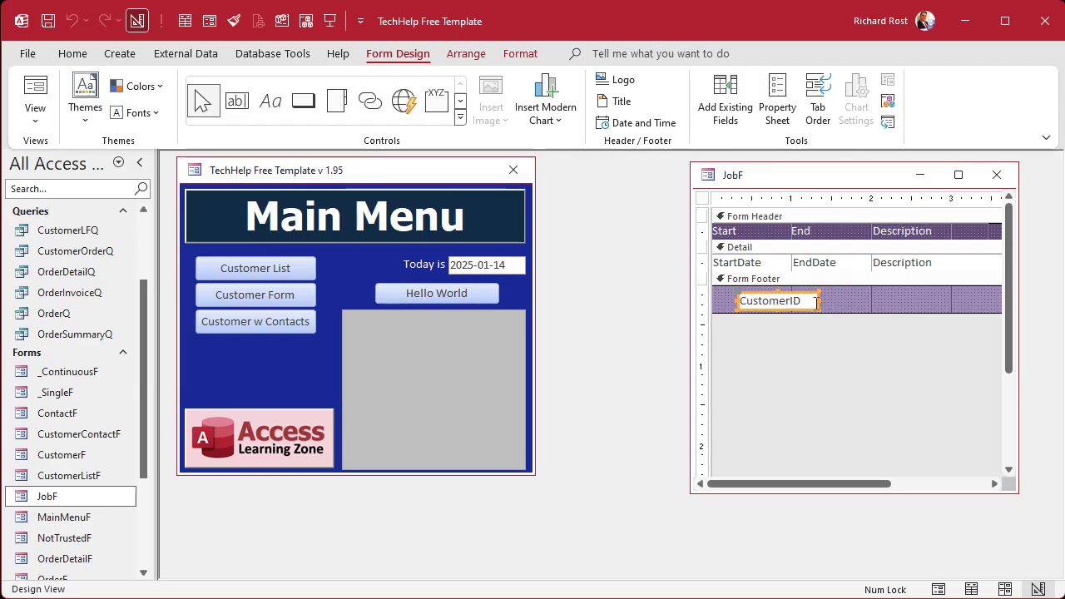
{"action": "left_click", "coordinate": [523, 54]}
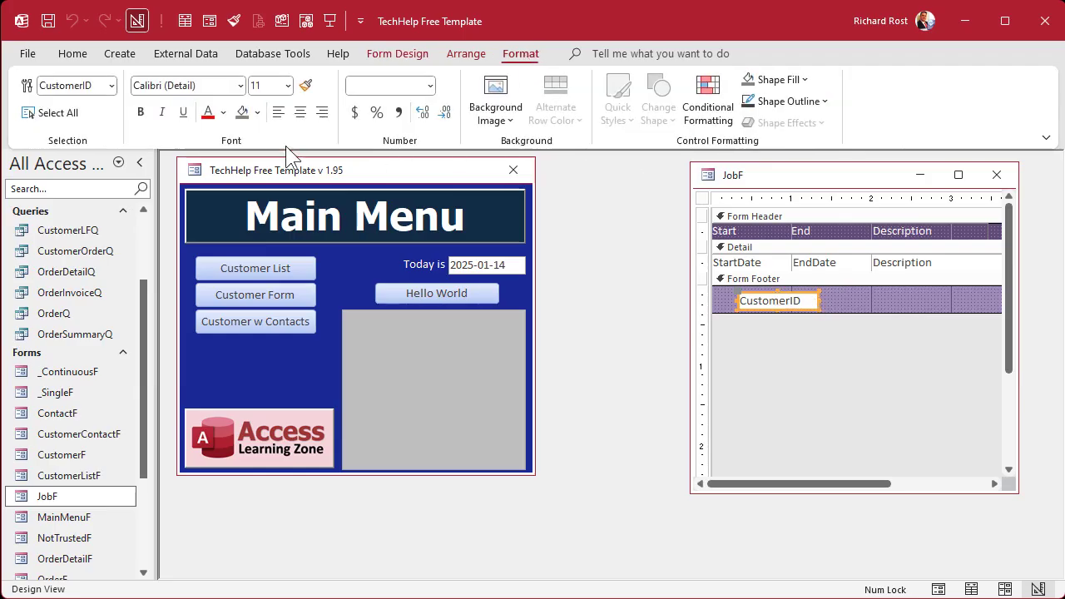
{"action": "left_click", "coordinate": [257, 113]}
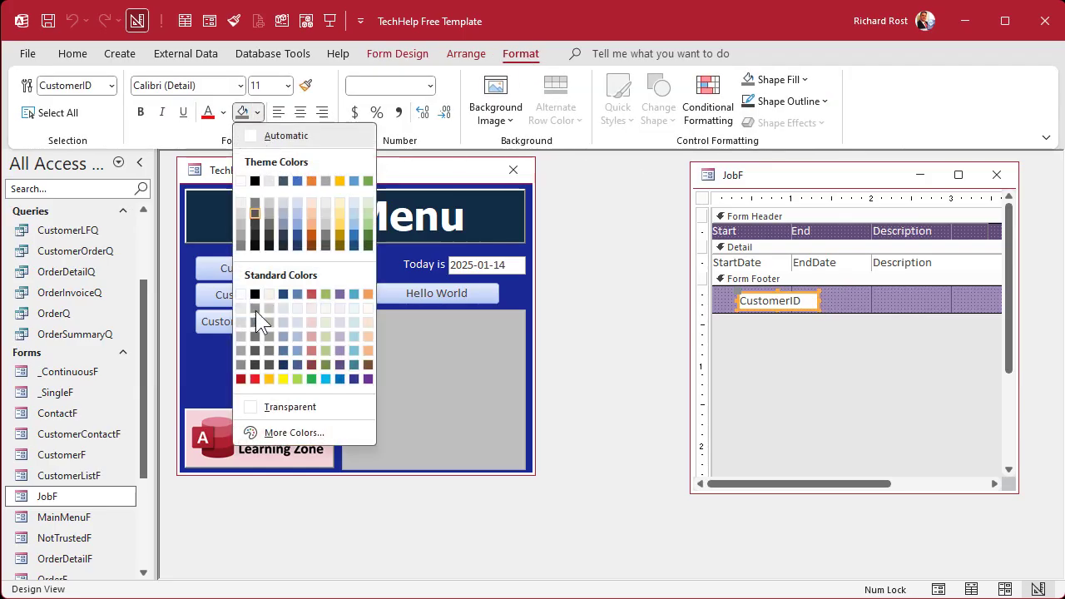
{"action": "left_click", "coordinate": [254, 379]}
{"action": "left_click", "coordinate": [223, 112]}
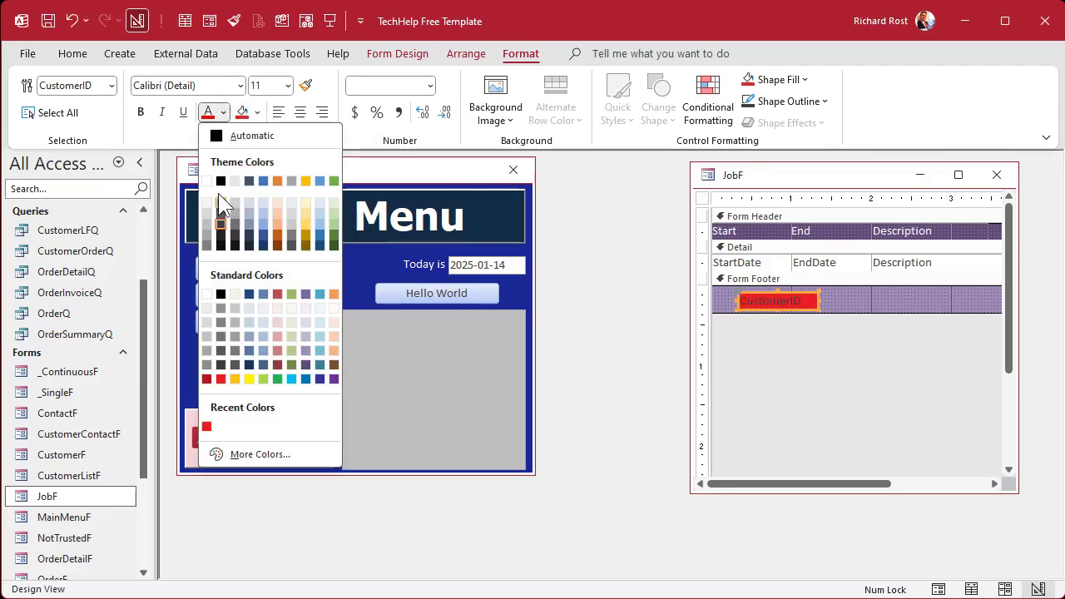
{"action": "left_click", "coordinate": [207, 294]}
{"action": "left_click", "coordinate": [883, 306]}
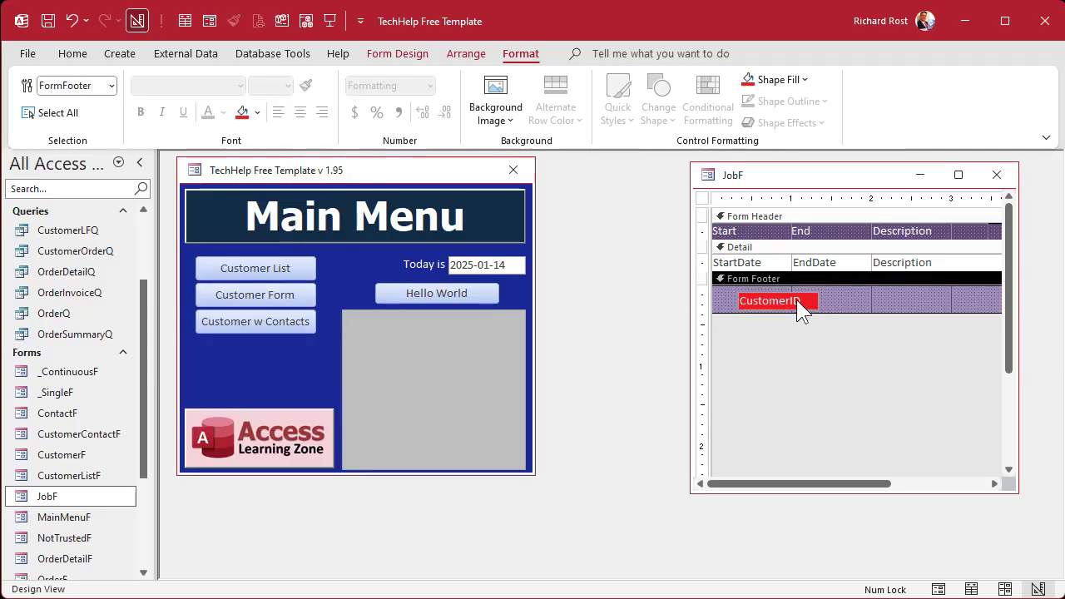
Step: Examine the Visible property of the CustomerID text box in JobF's footer
{"action": "double_click", "coordinate": [796, 300]}
{"action": "left_click", "coordinate": [722, 243]}
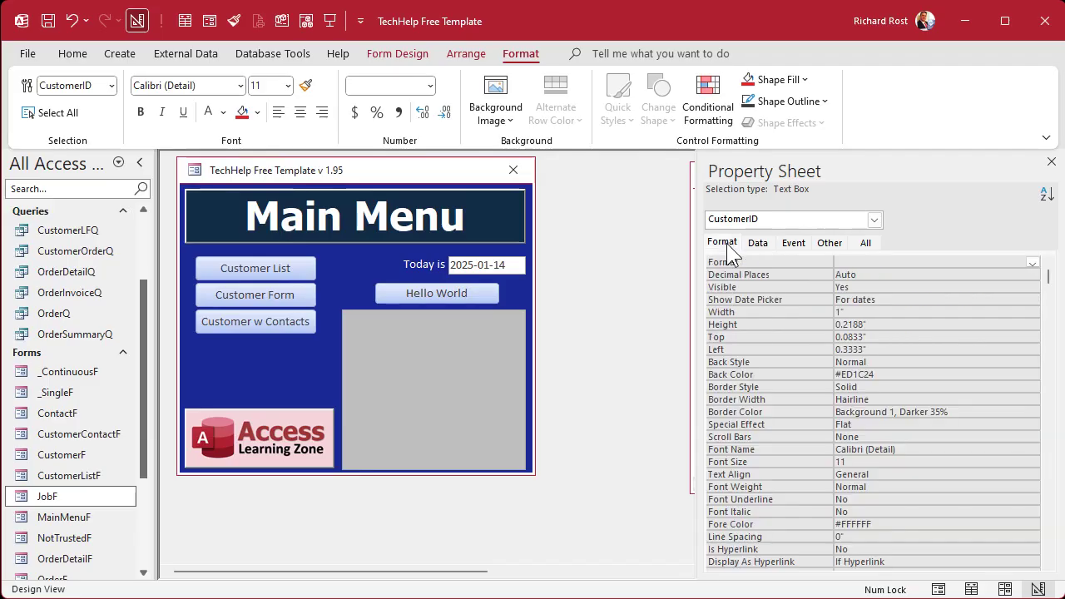
{"action": "left_click", "coordinate": [742, 287]}
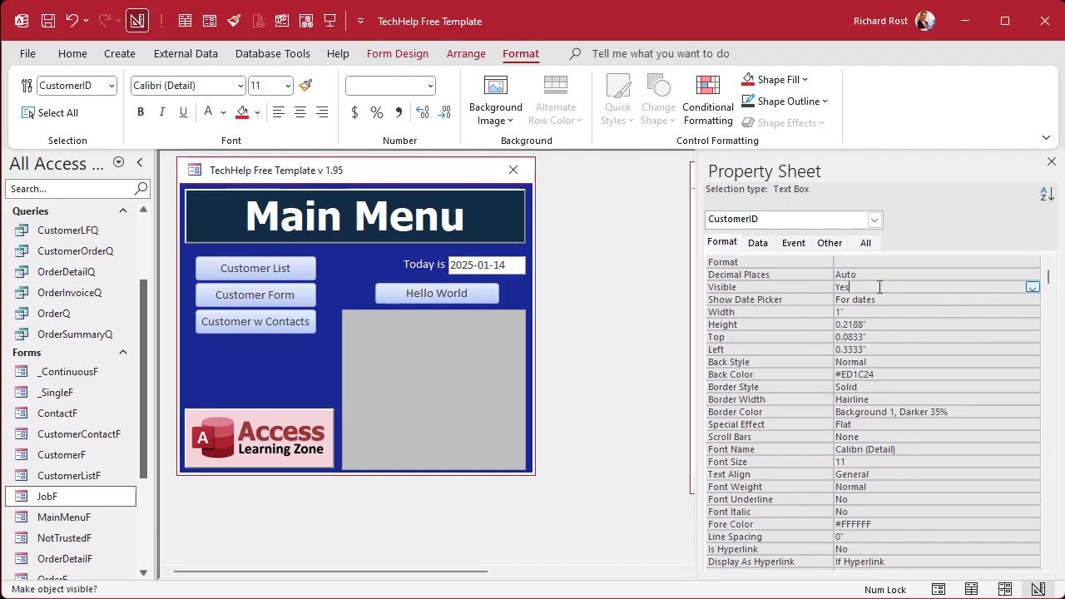
{"action": "double_click", "coordinate": [879, 287]}
{"action": "left_click", "coordinate": [1050, 161]}
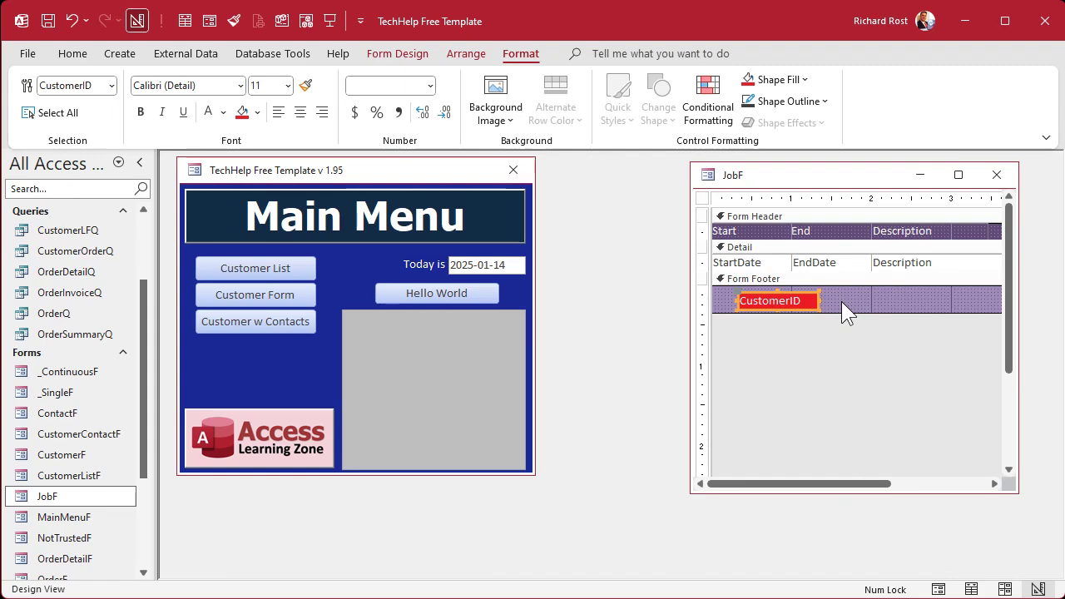
Step: Close JobF with its changes saved and reopen the customer form from the main menu
{"action": "left_click", "coordinate": [865, 302]}
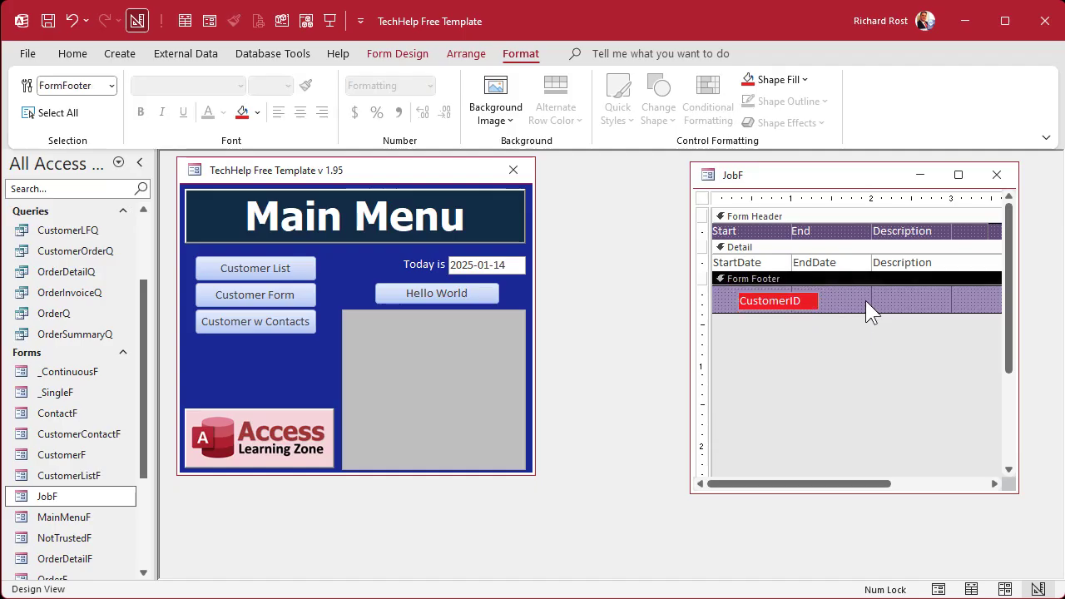
{"action": "left_click", "coordinate": [996, 175]}
{"action": "left_click", "coordinate": [258, 291]}
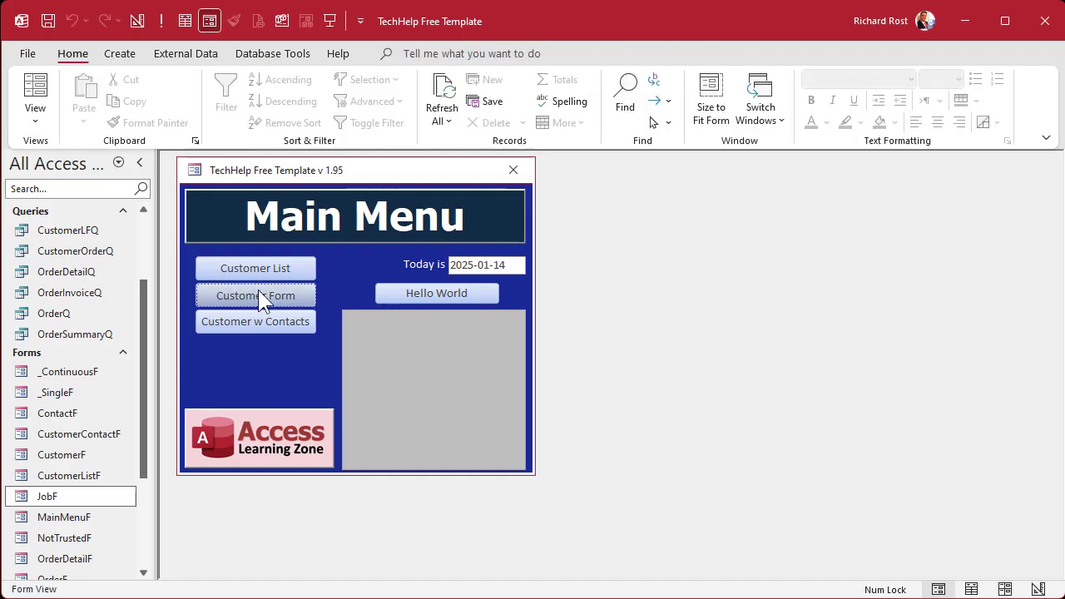
Step: Open JobF for the first customer, inspect the CustomerID text box in its footer in Design View, and close the form
{"action": "left_click", "coordinate": [687, 312]}
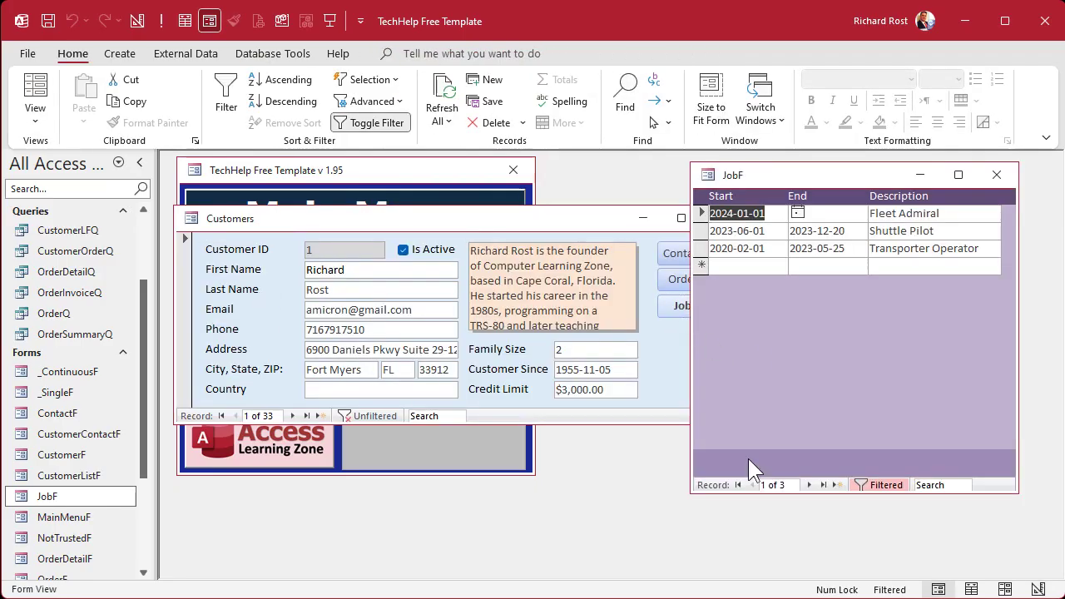
{"action": "right_click", "coordinate": [823, 178]}
{"action": "left_click", "coordinate": [867, 315]}
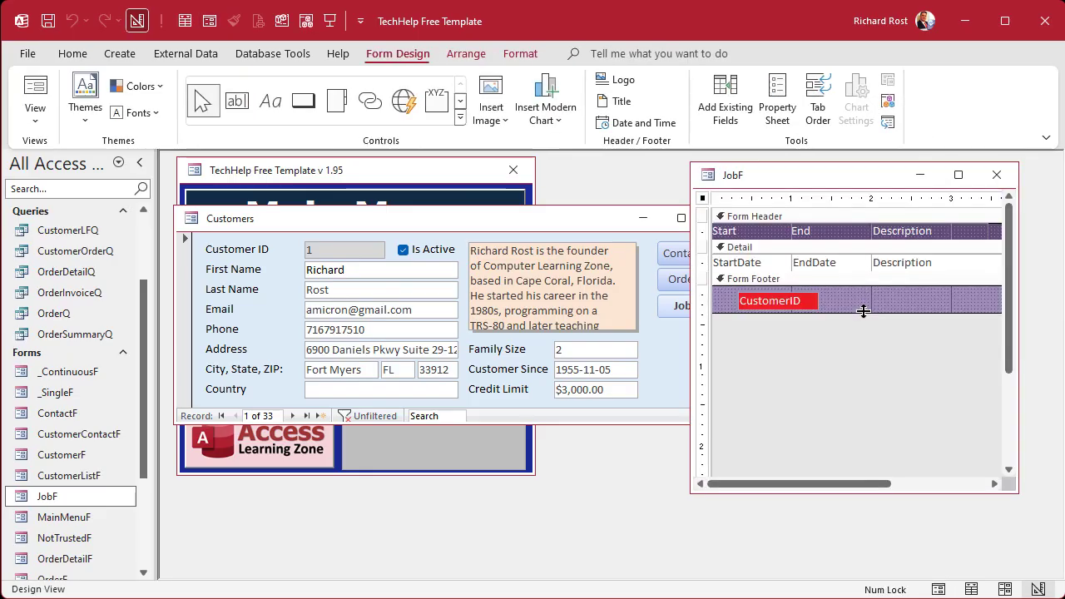
{"action": "left_click", "coordinate": [812, 302]}
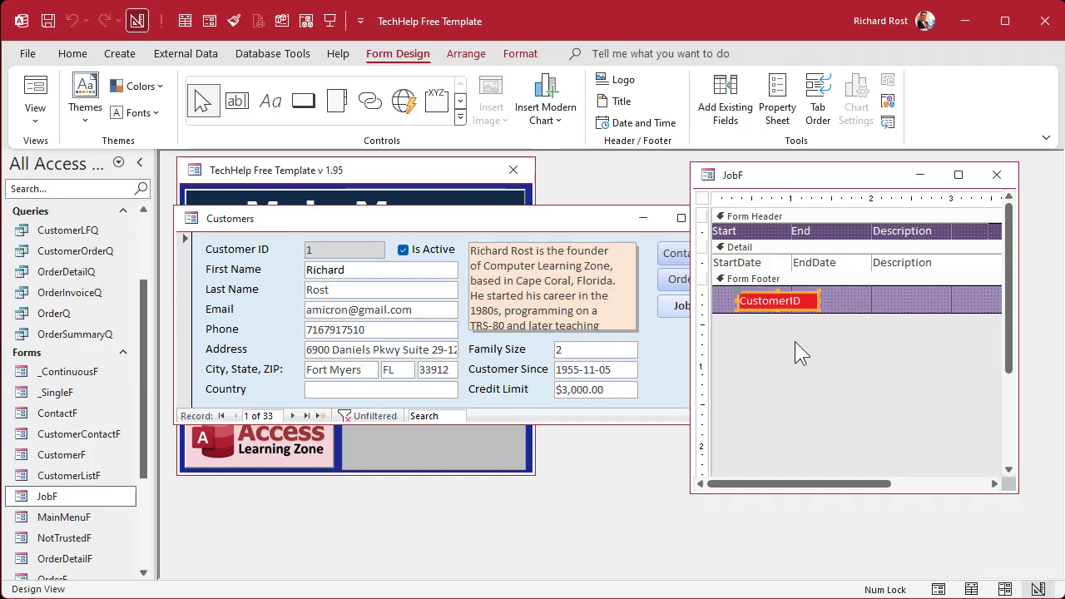
{"action": "left_click", "coordinate": [995, 174]}
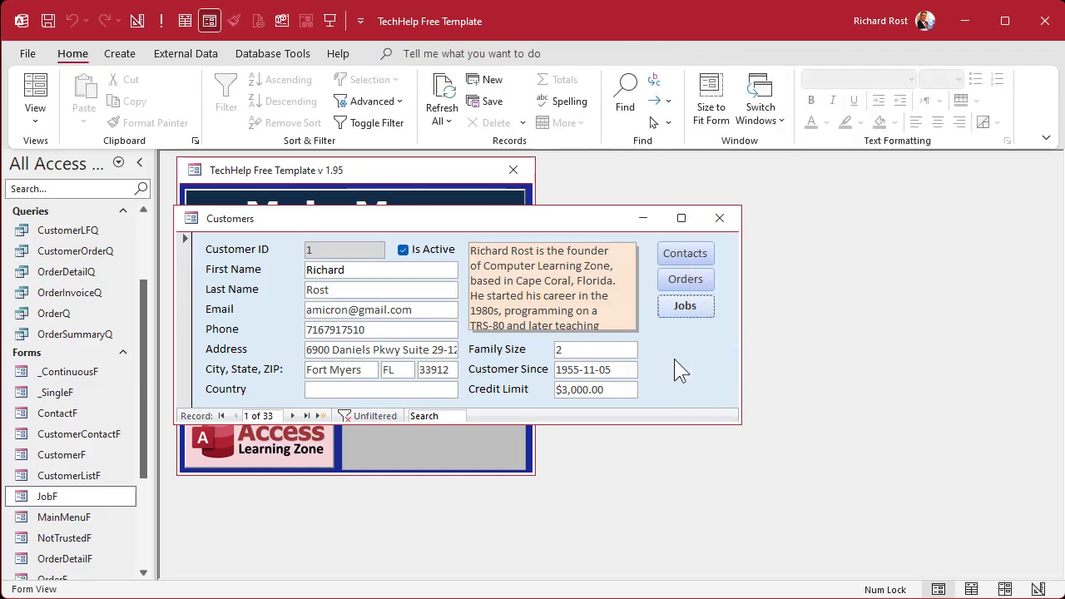
Step: Reopen the first customer's jobs from the customer form, check JobF's footer in Form View, and close JobF
{"action": "left_click", "coordinate": [688, 308]}
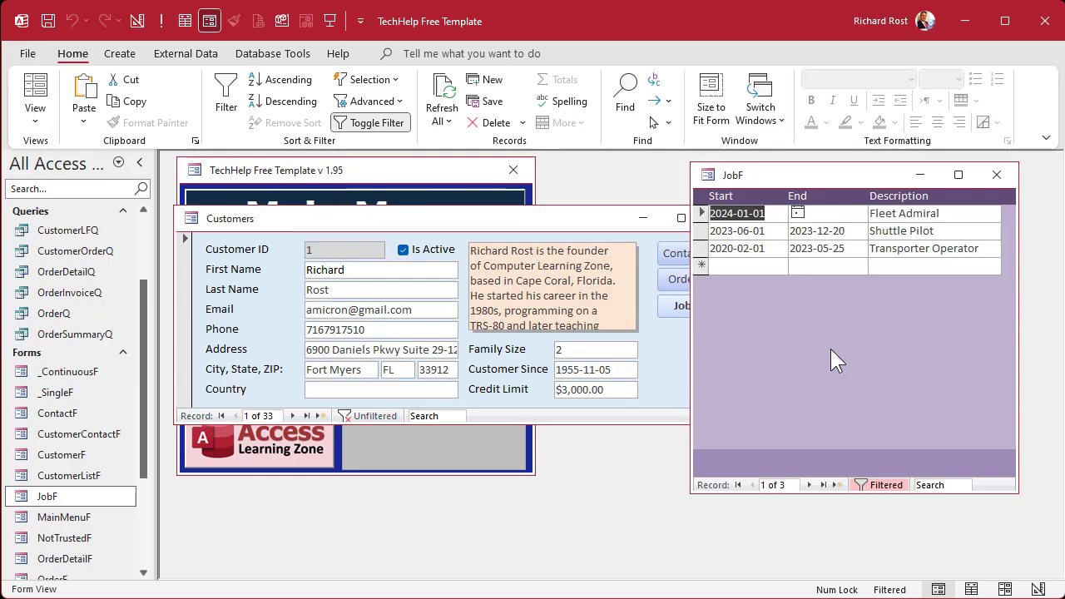
{"action": "left_click", "coordinate": [996, 174]}
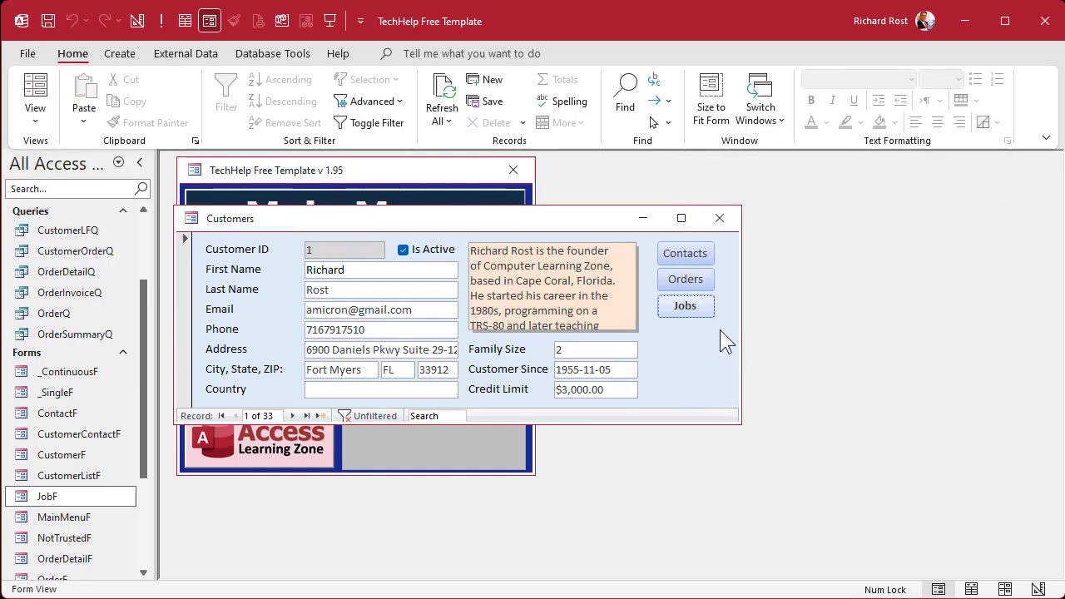